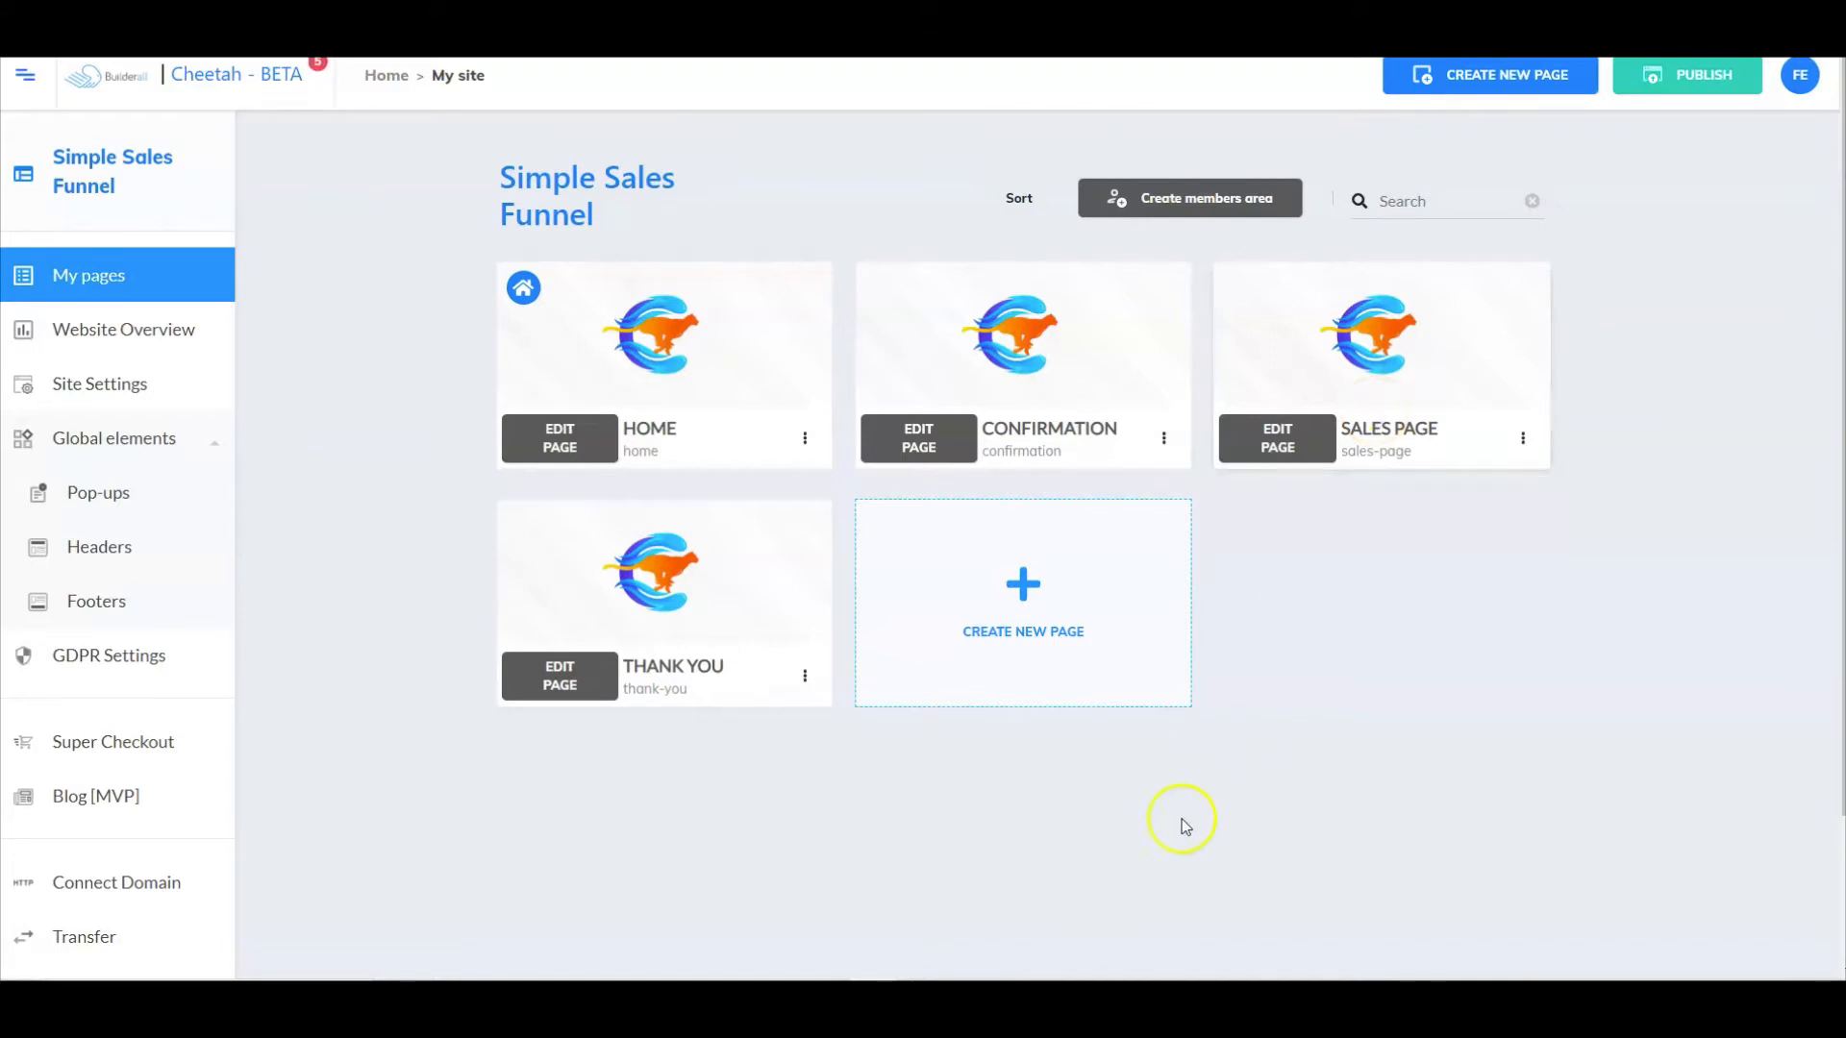
- Open the Home page for editing and select its name and email opt-in form
click(575, 438)
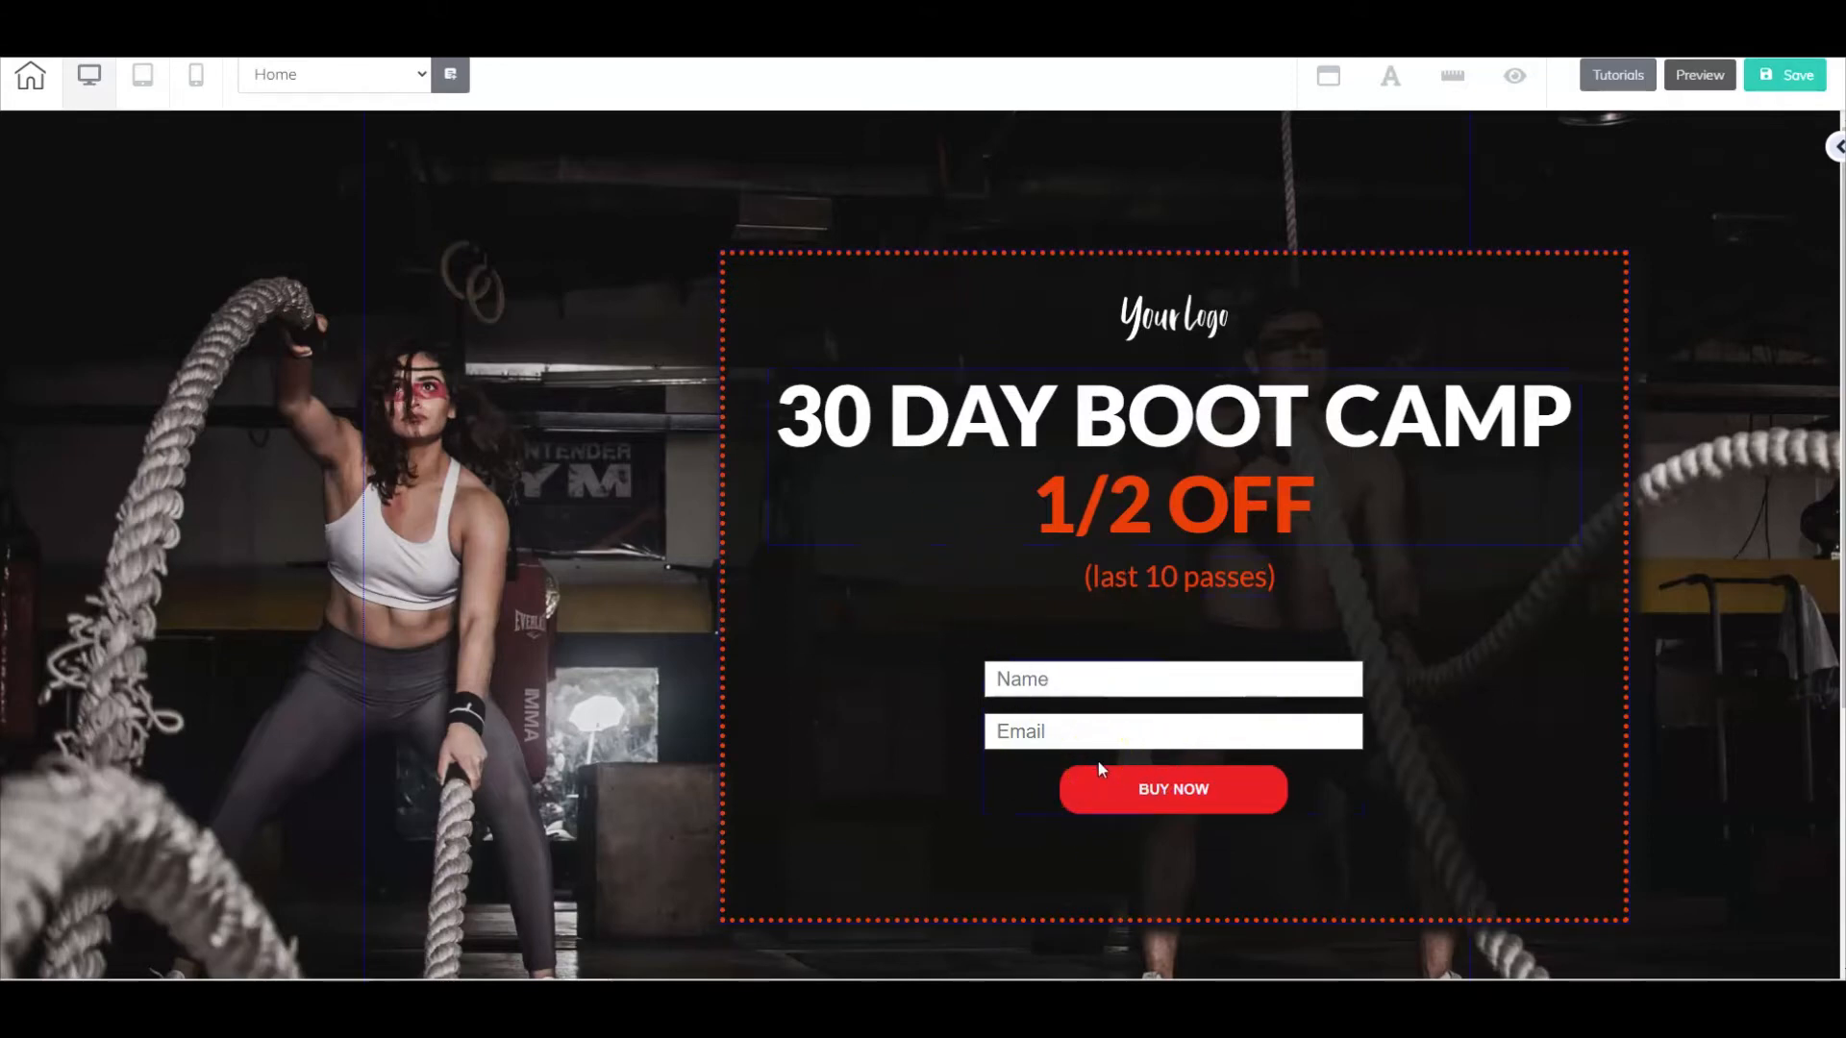
click(1130, 688)
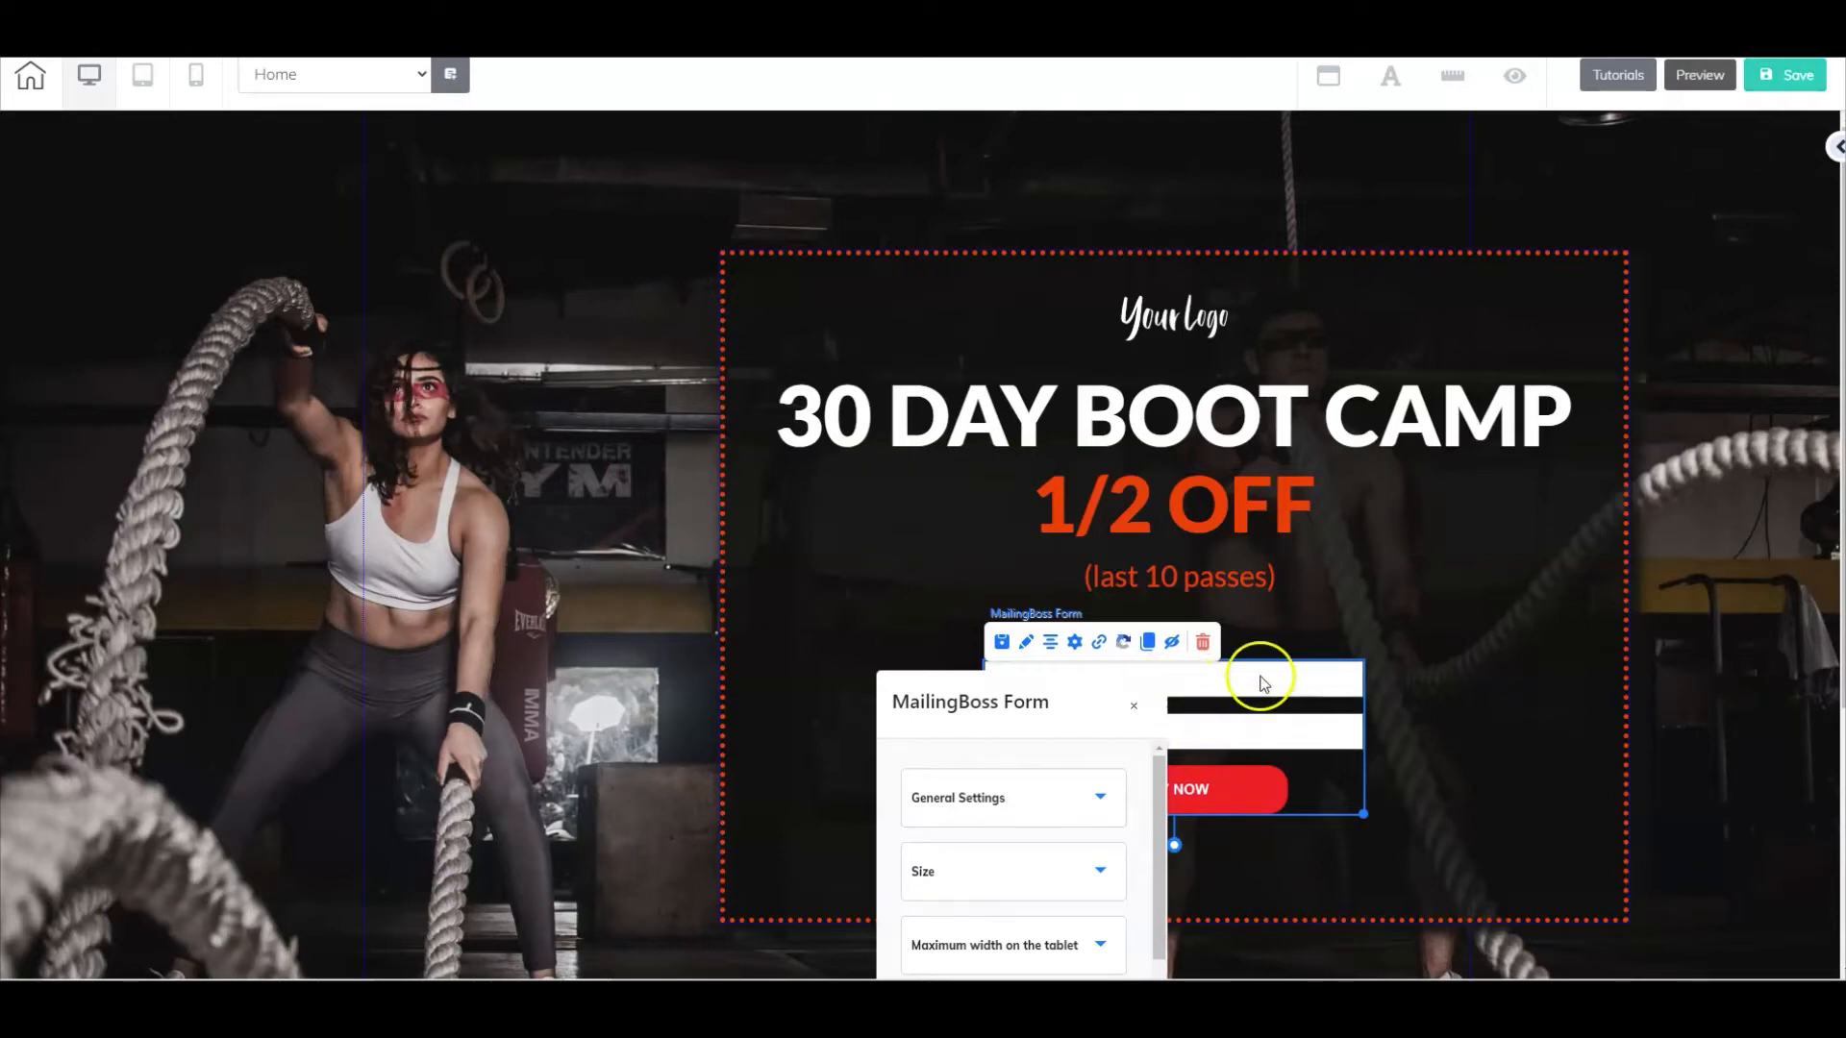
- Add an Email Marketing Form beside the offer box and connect it to the 30 Day Boot Camp Challenge list
click(1839, 144)
click(1837, 147)
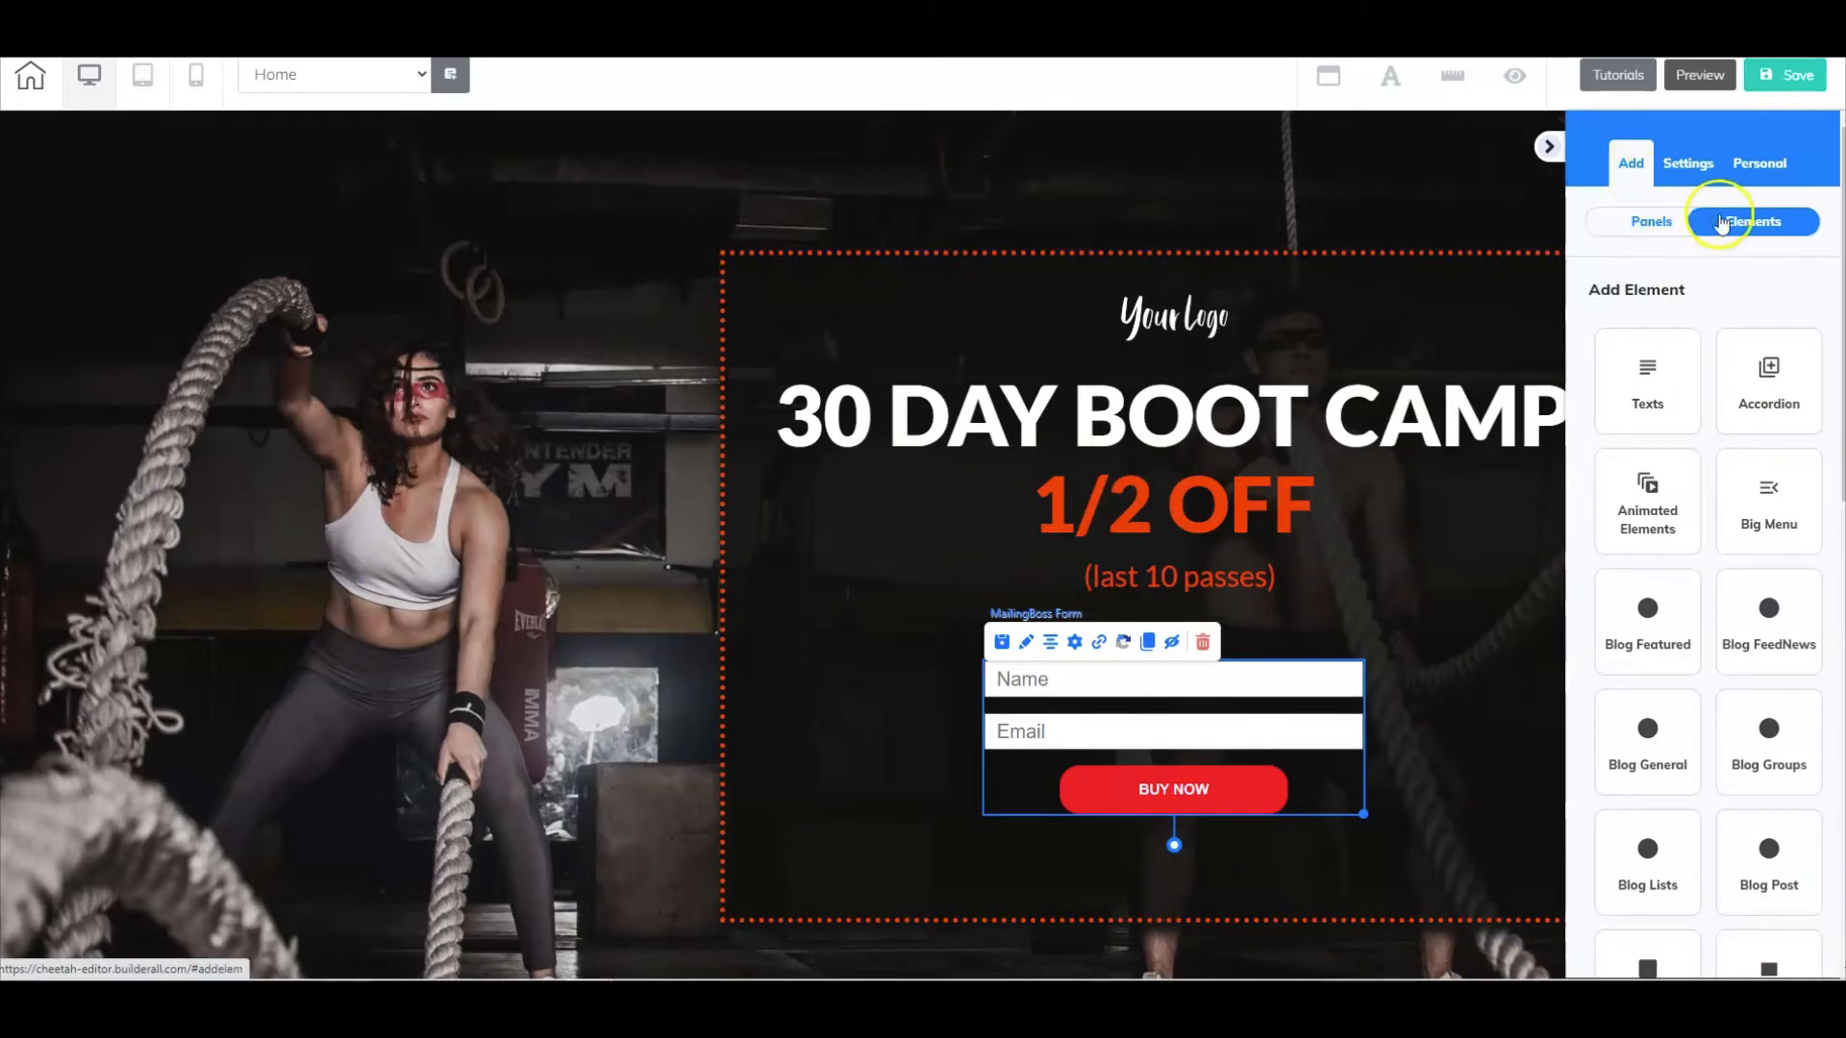
scroll(1767, 560, down, 6)
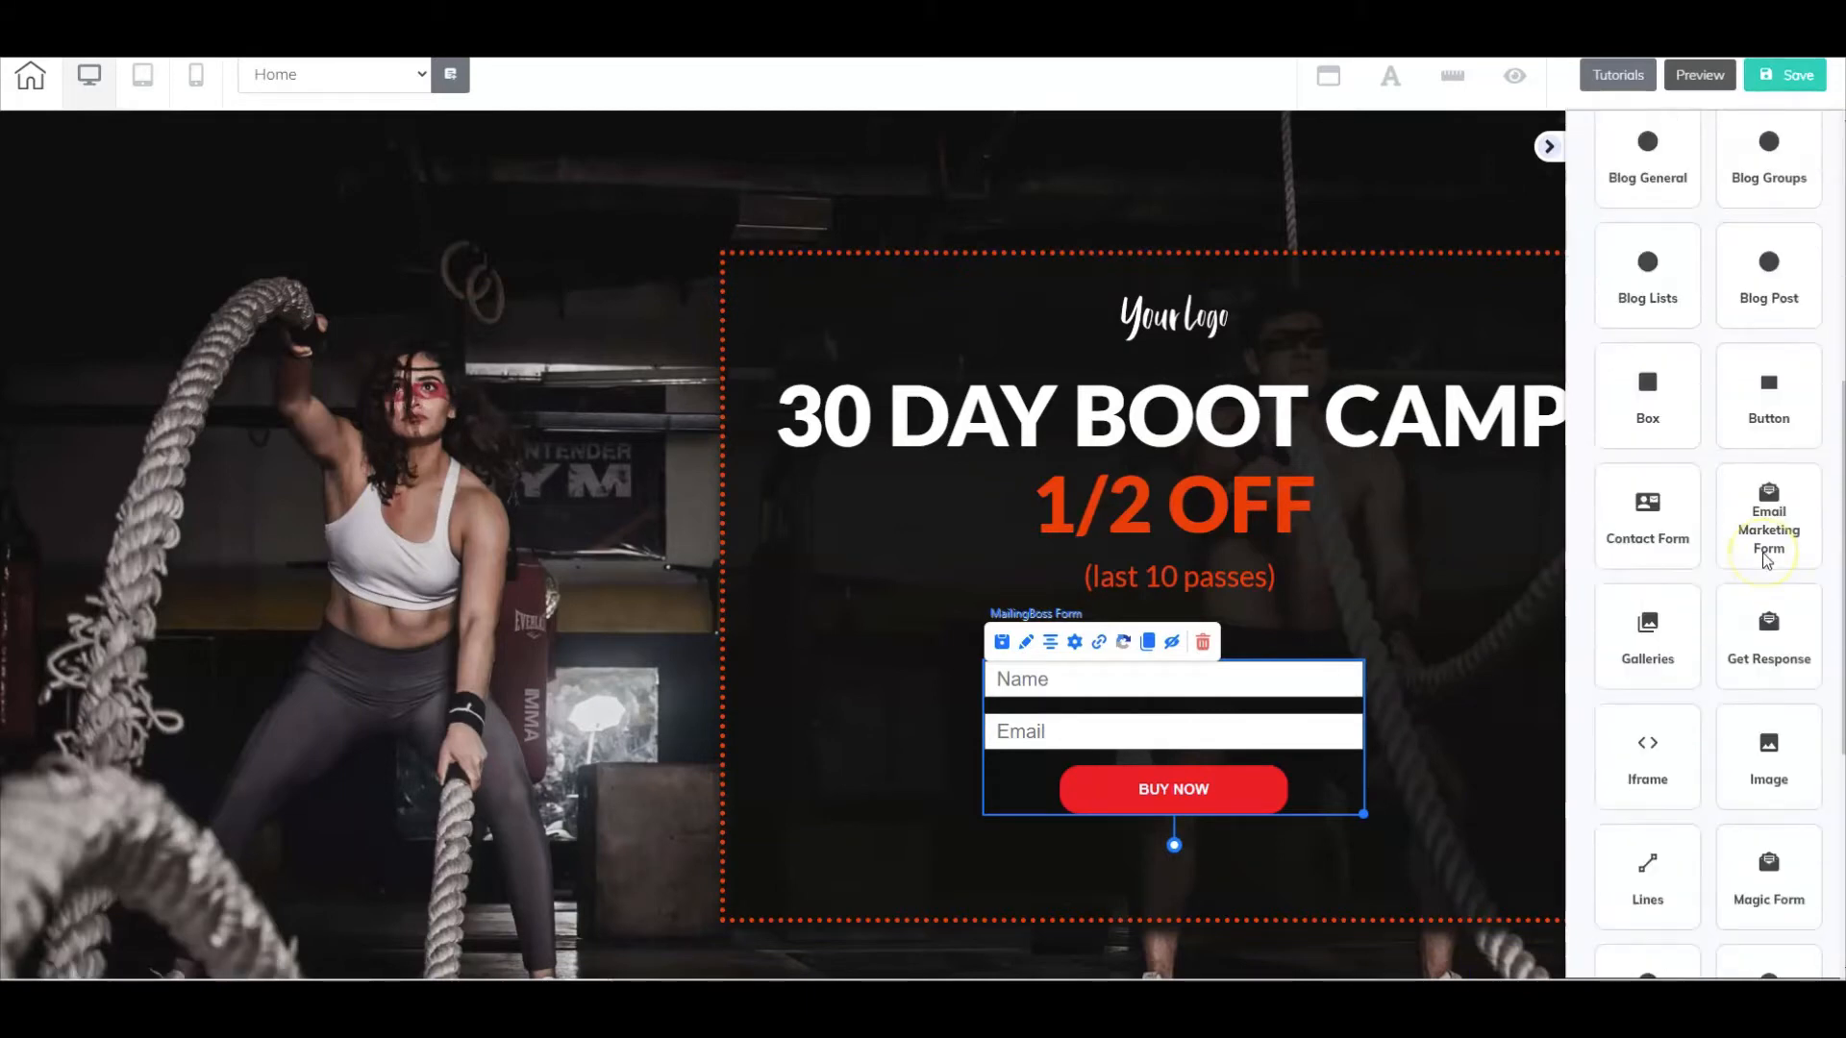
scroll(1767, 560, down, 2)
click(1783, 308)
drag(1739, 429, 439, 659)
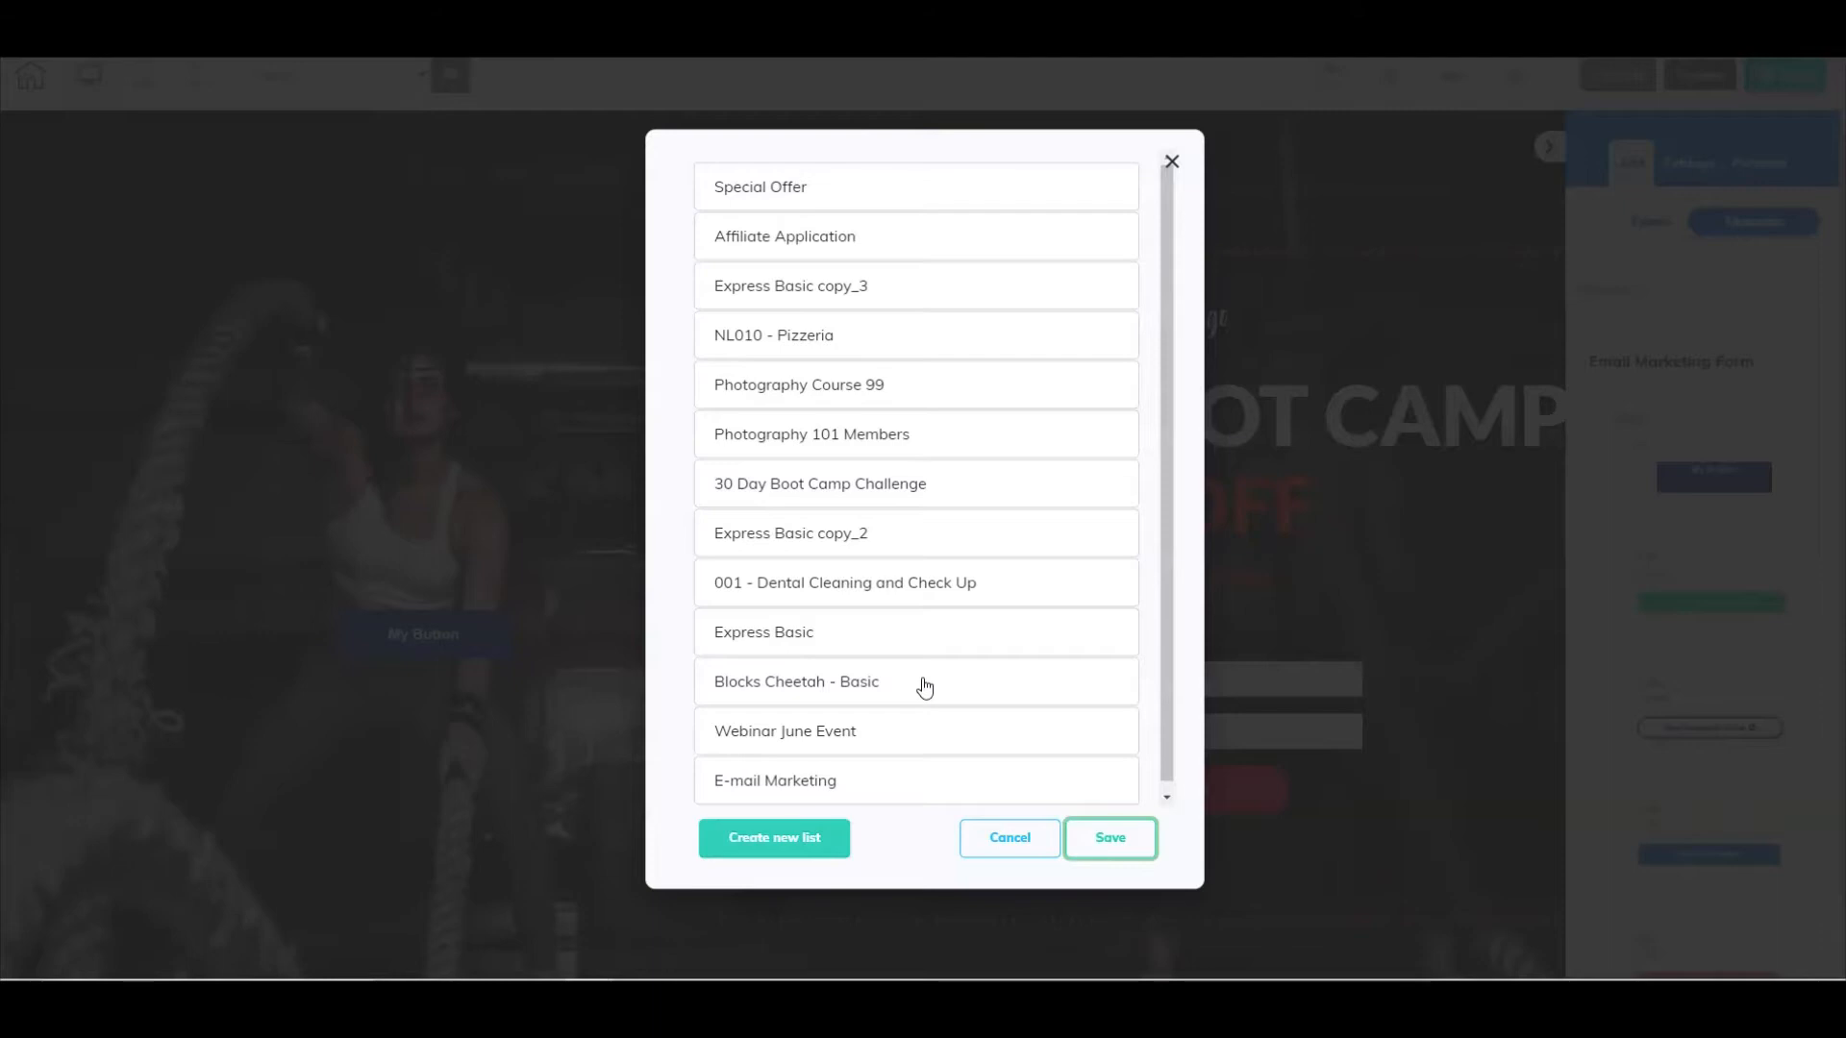
click(777, 846)
click(810, 488)
click(1111, 855)
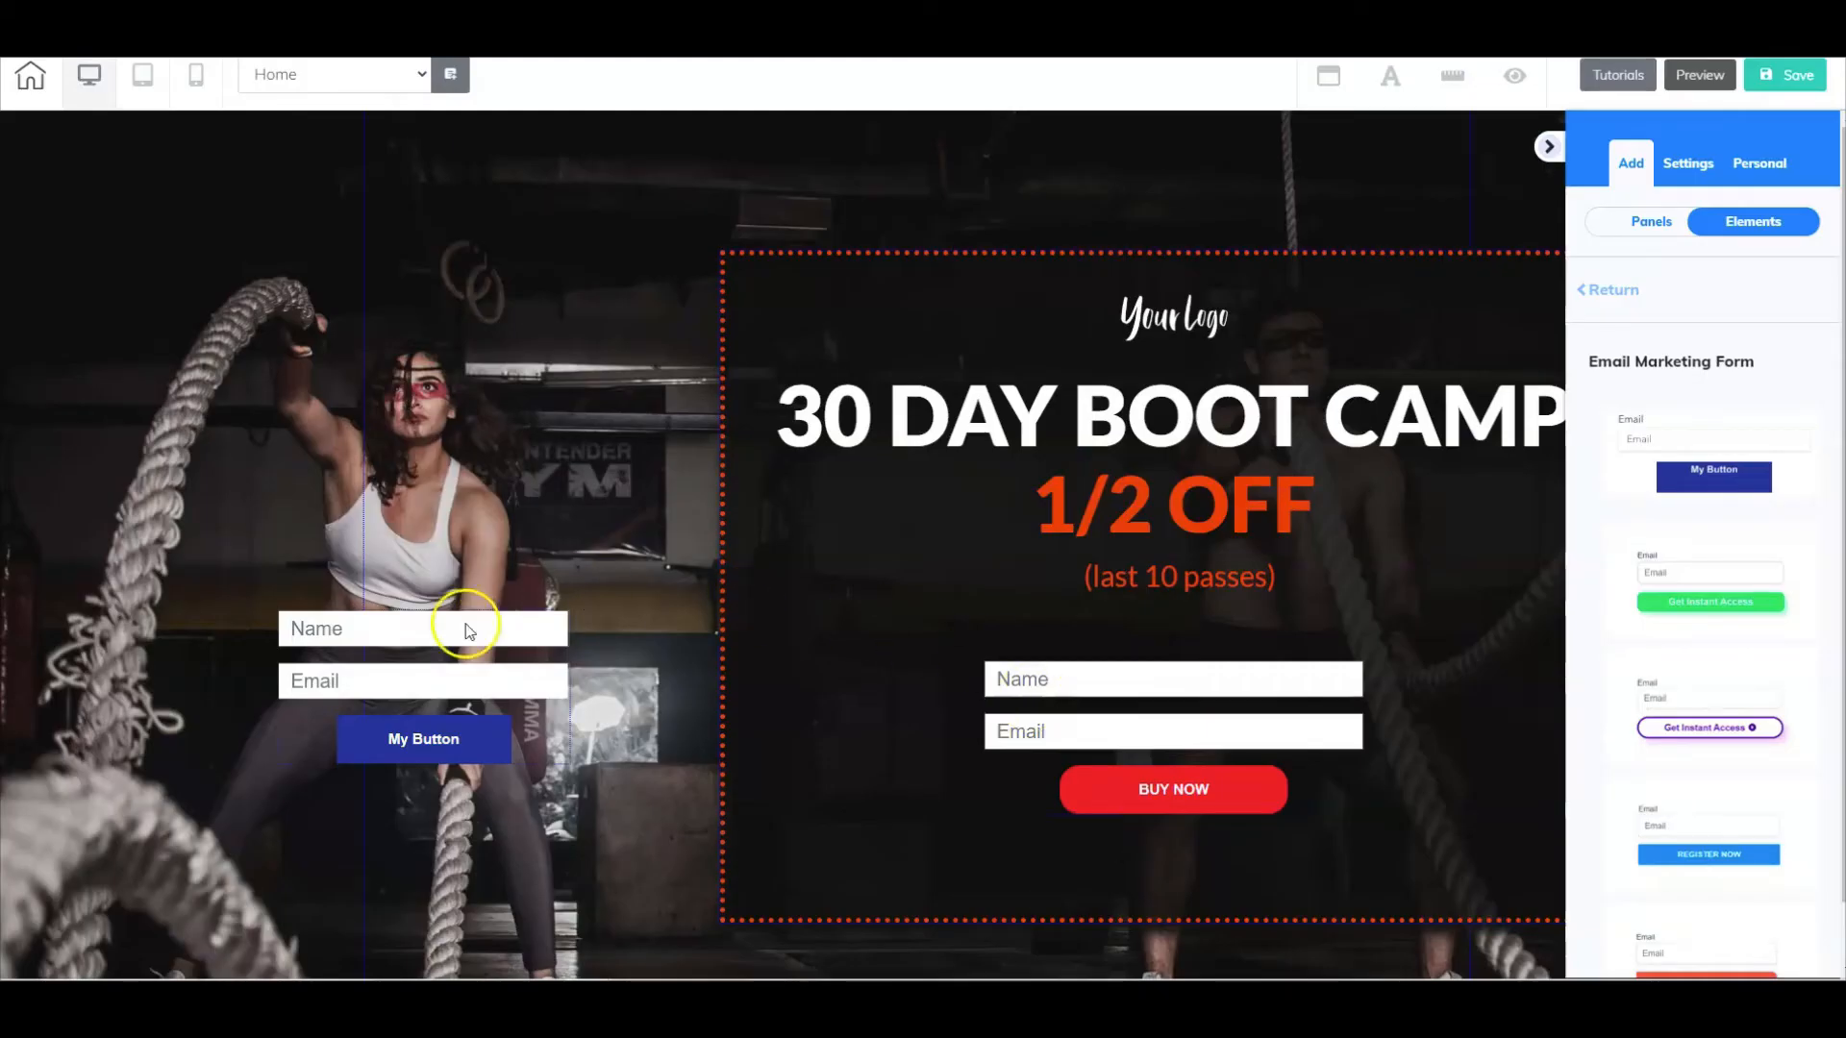
- Delete the newly added form with the blue My Button from the Home page
click(485, 649)
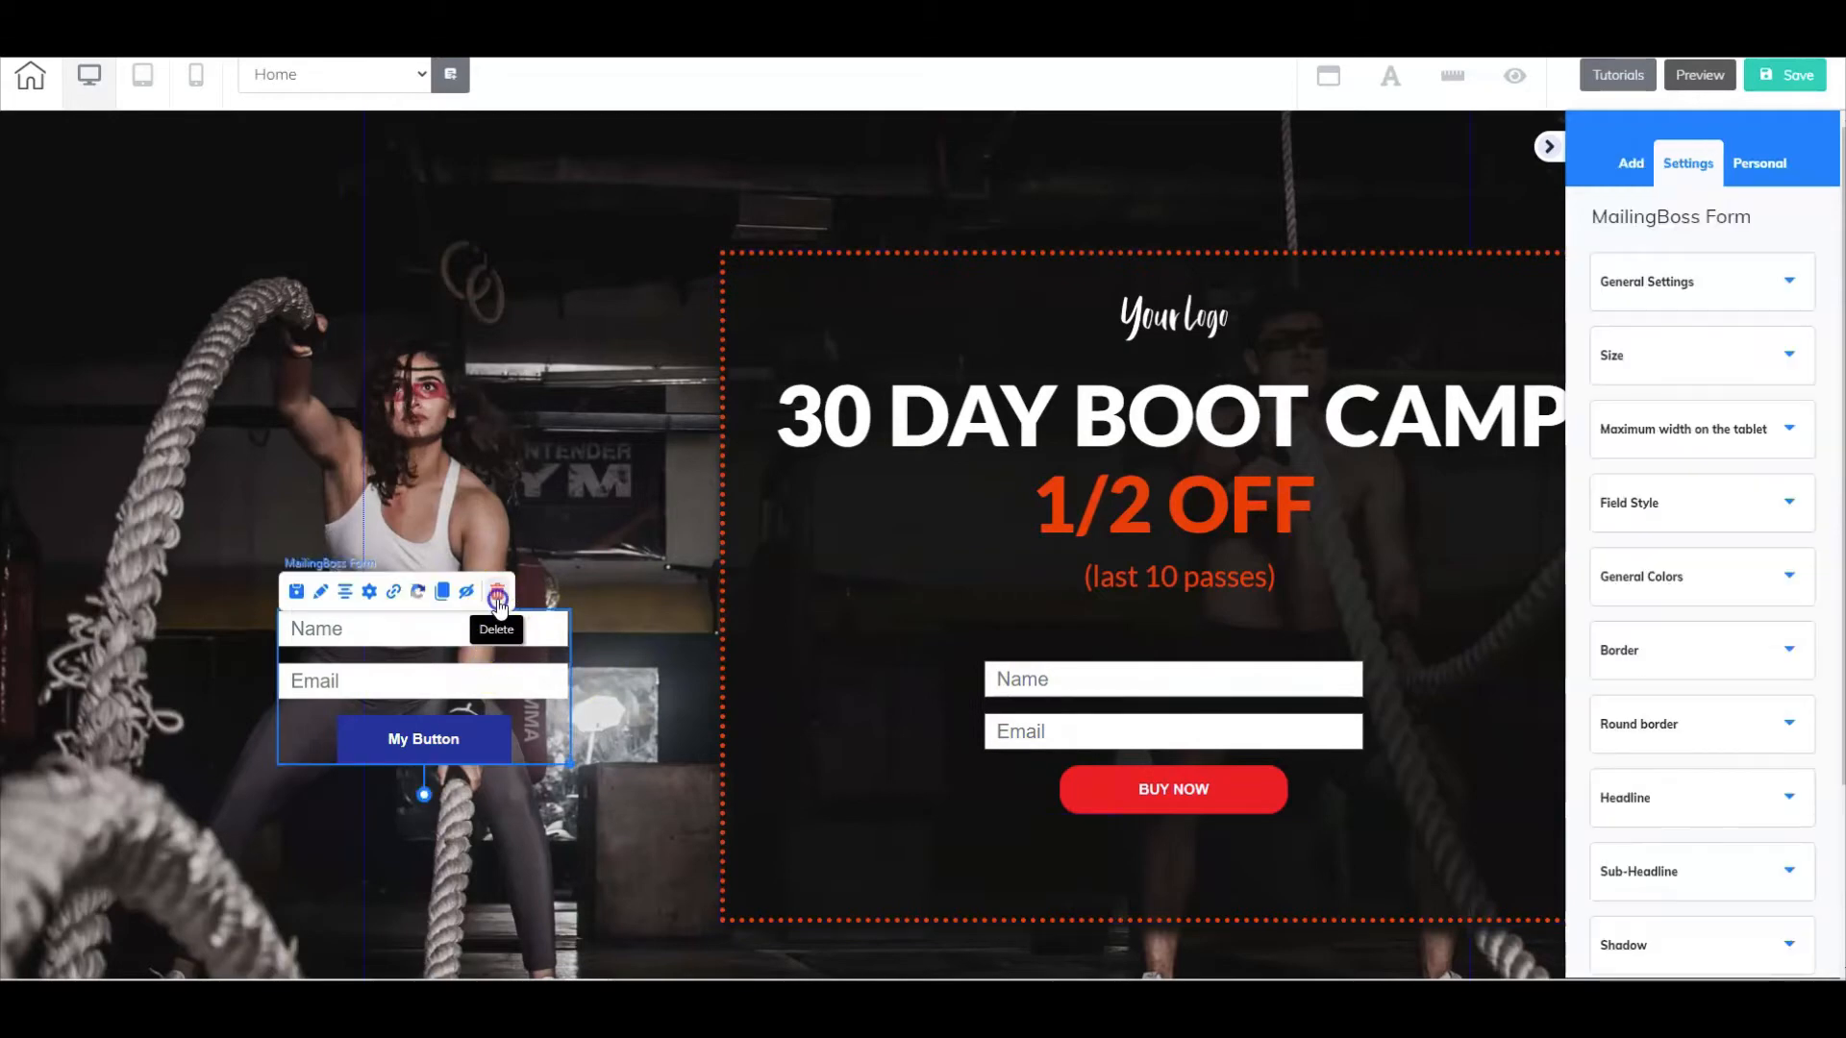
click(497, 598)
click(957, 535)
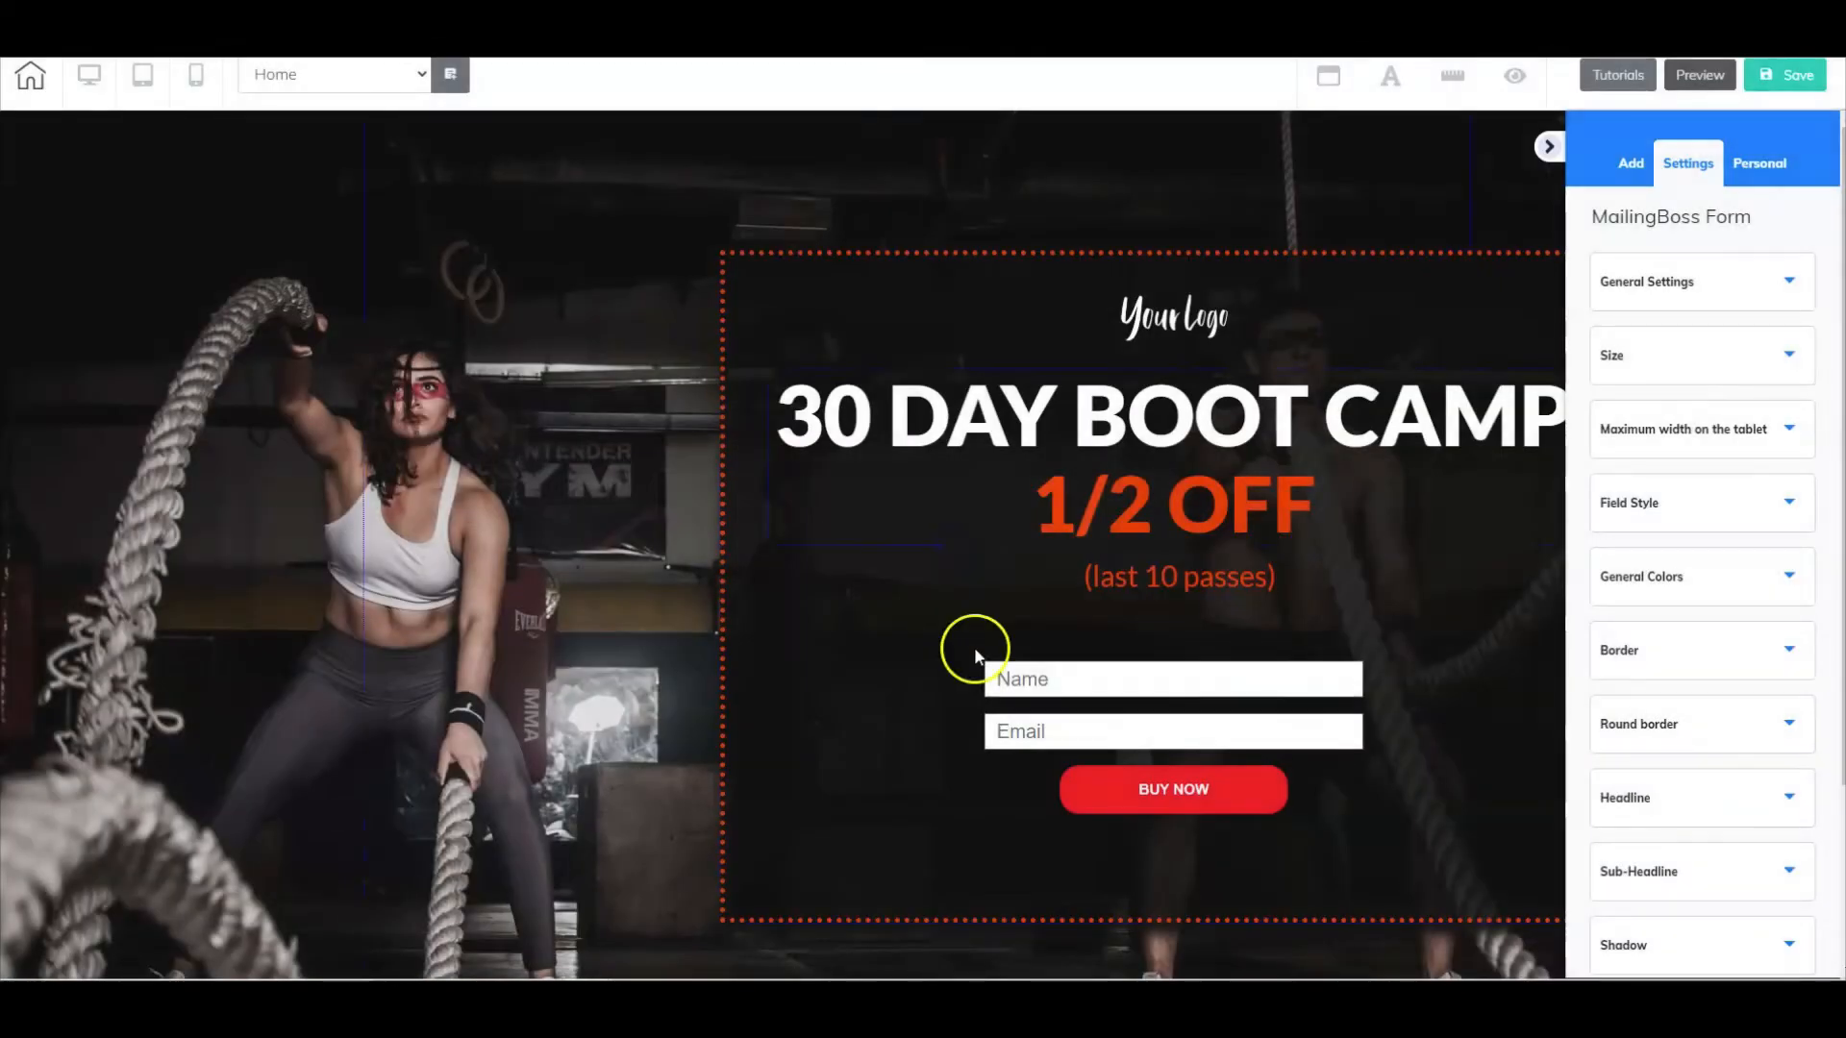
- Set the Subscribe pending action of the BUY NOW form to link to the sales page
click(1207, 702)
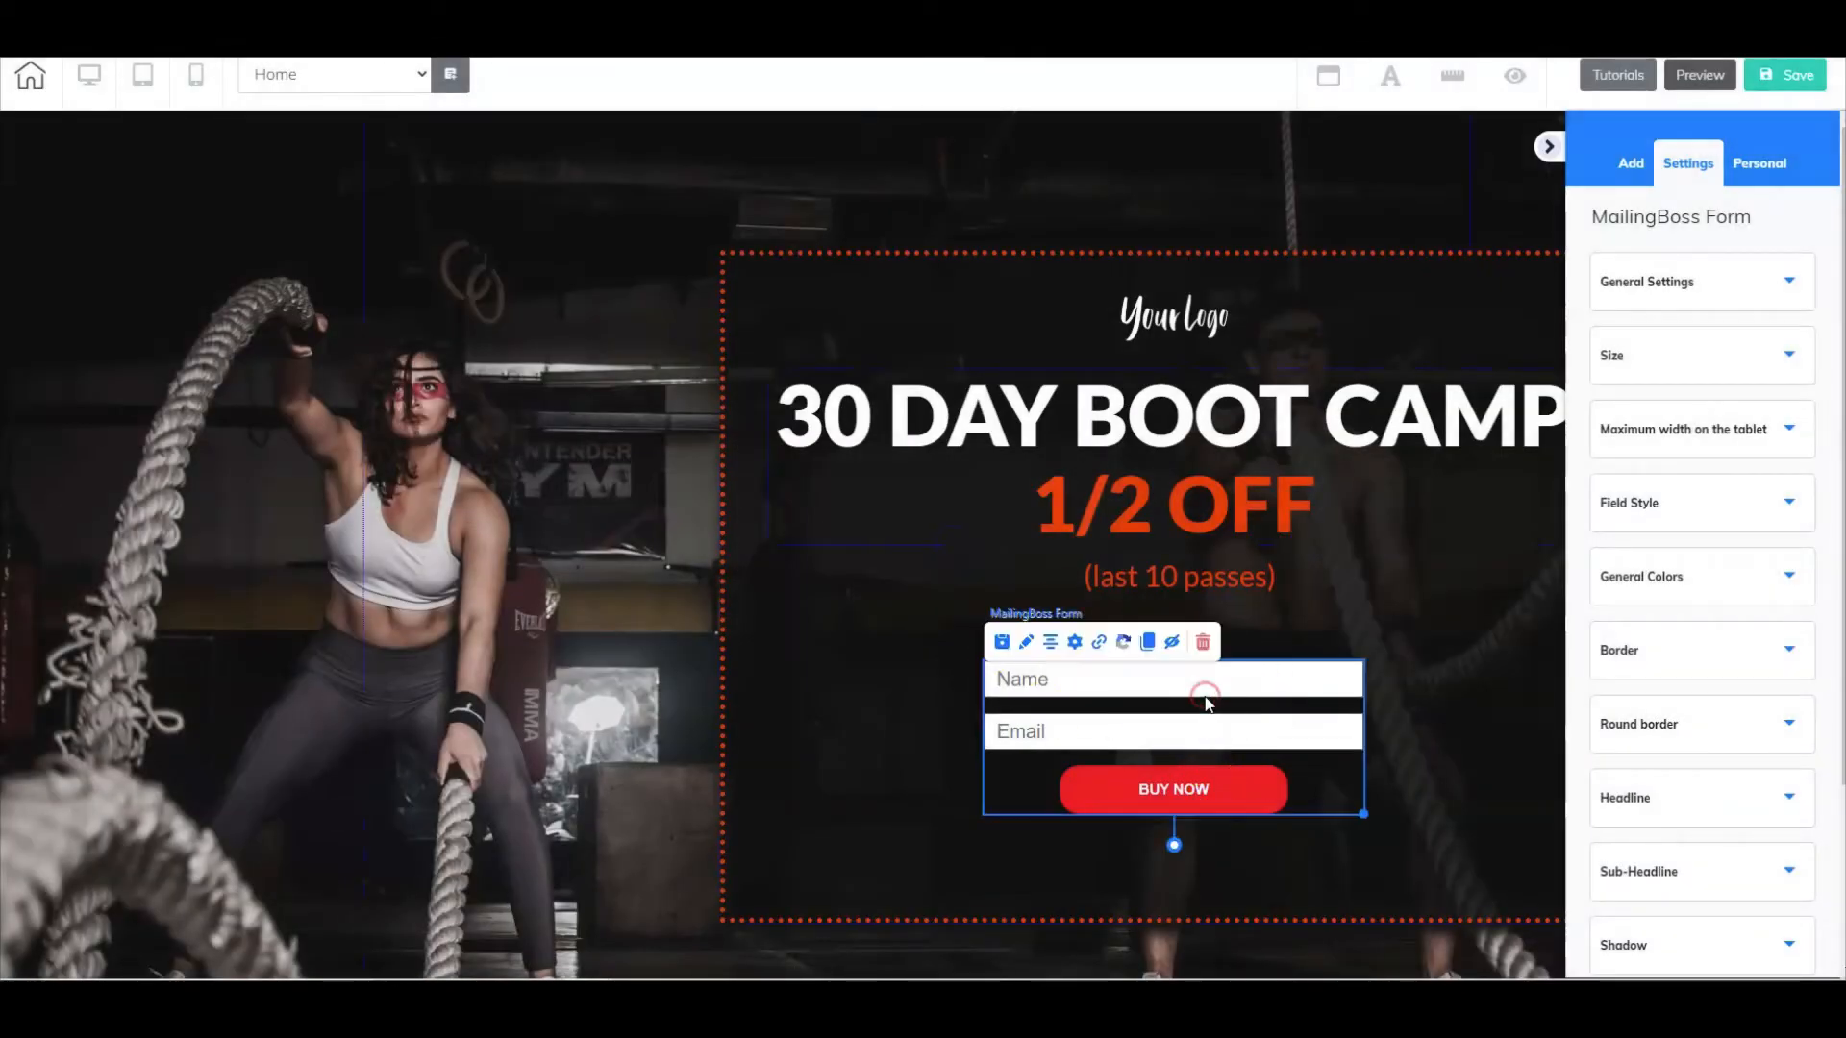
click(1097, 642)
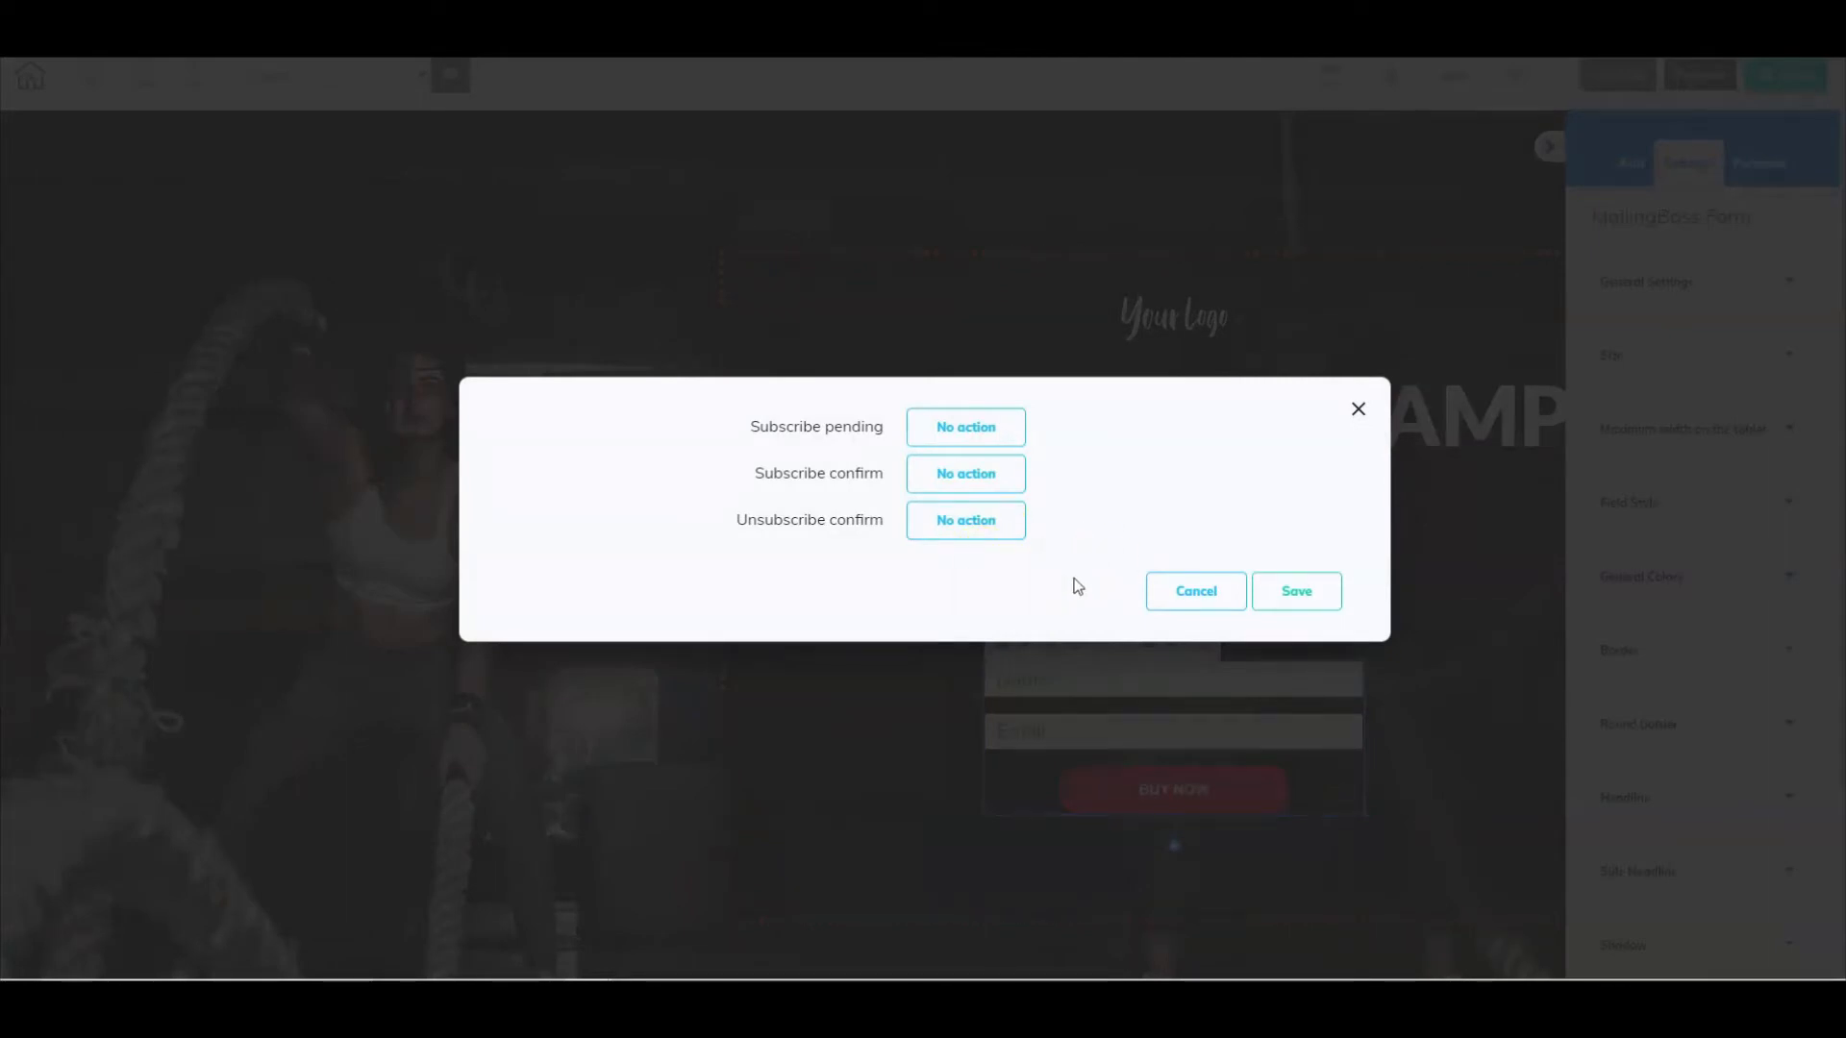
click(968, 425)
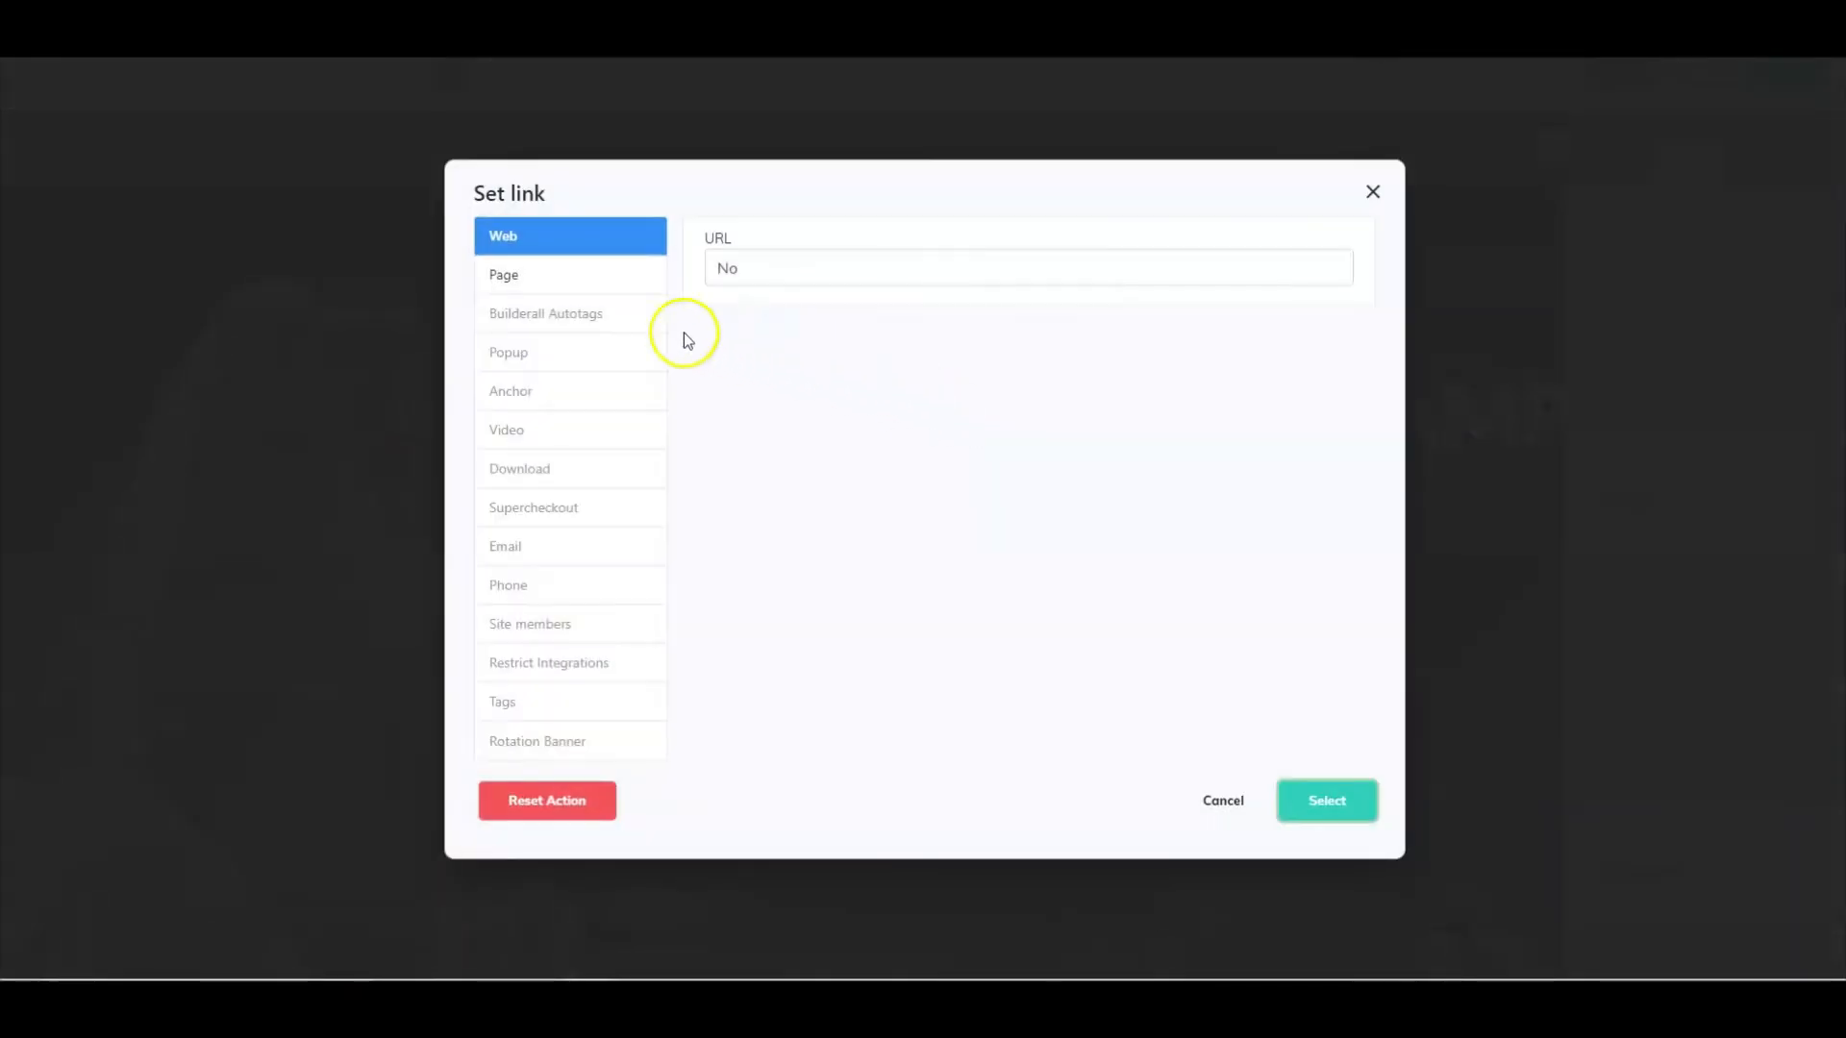
click(523, 281)
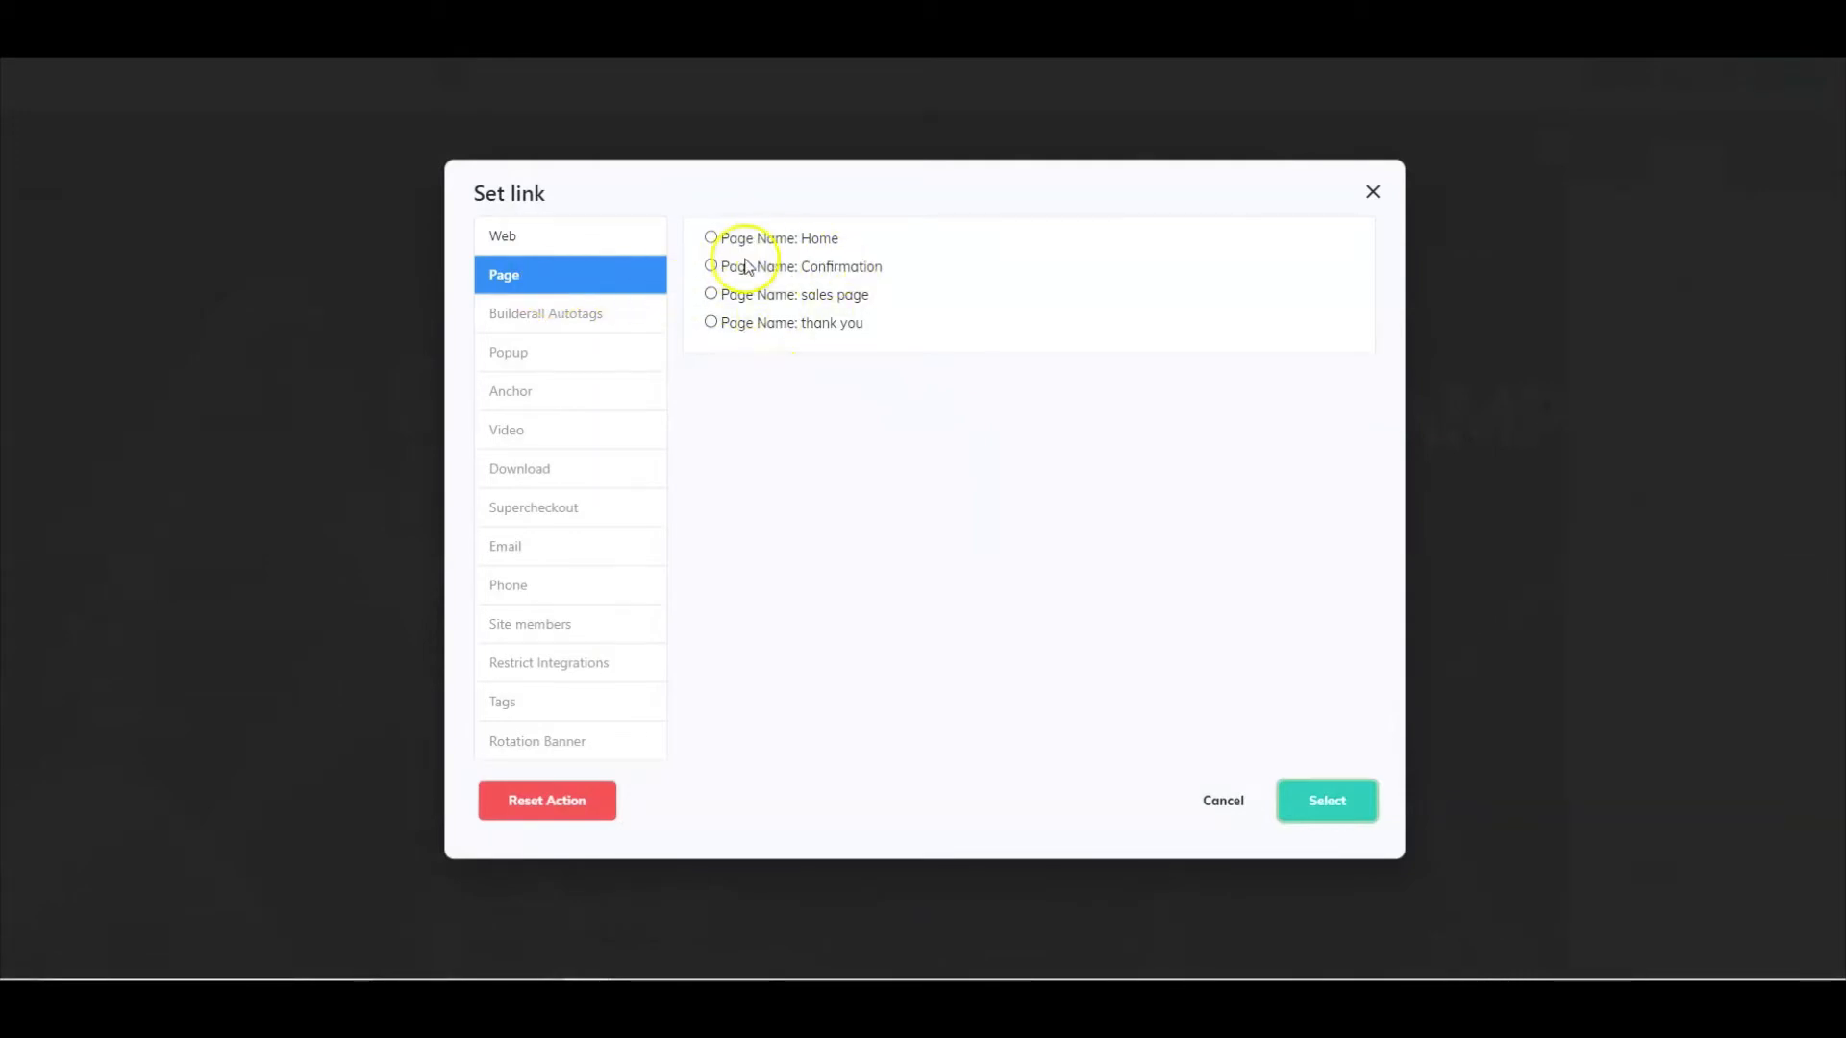
click(711, 266)
click(744, 270)
click(711, 321)
click(711, 293)
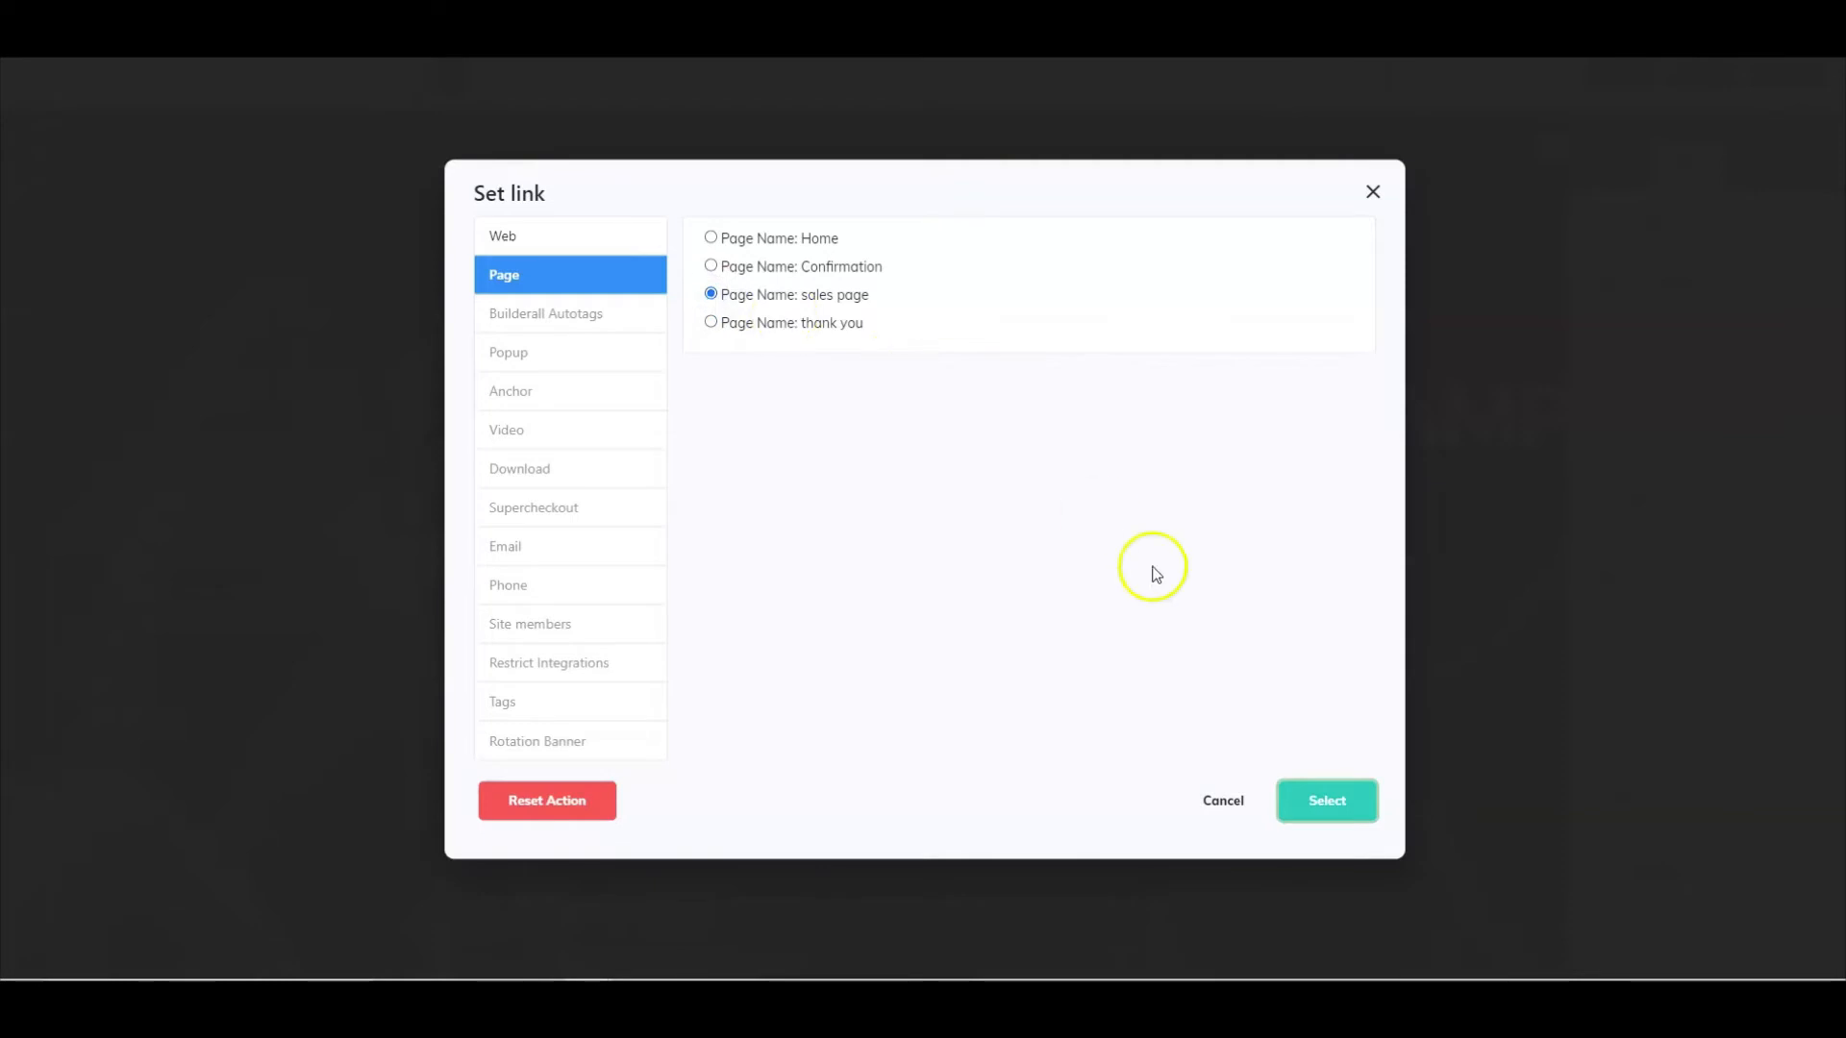
click(1336, 807)
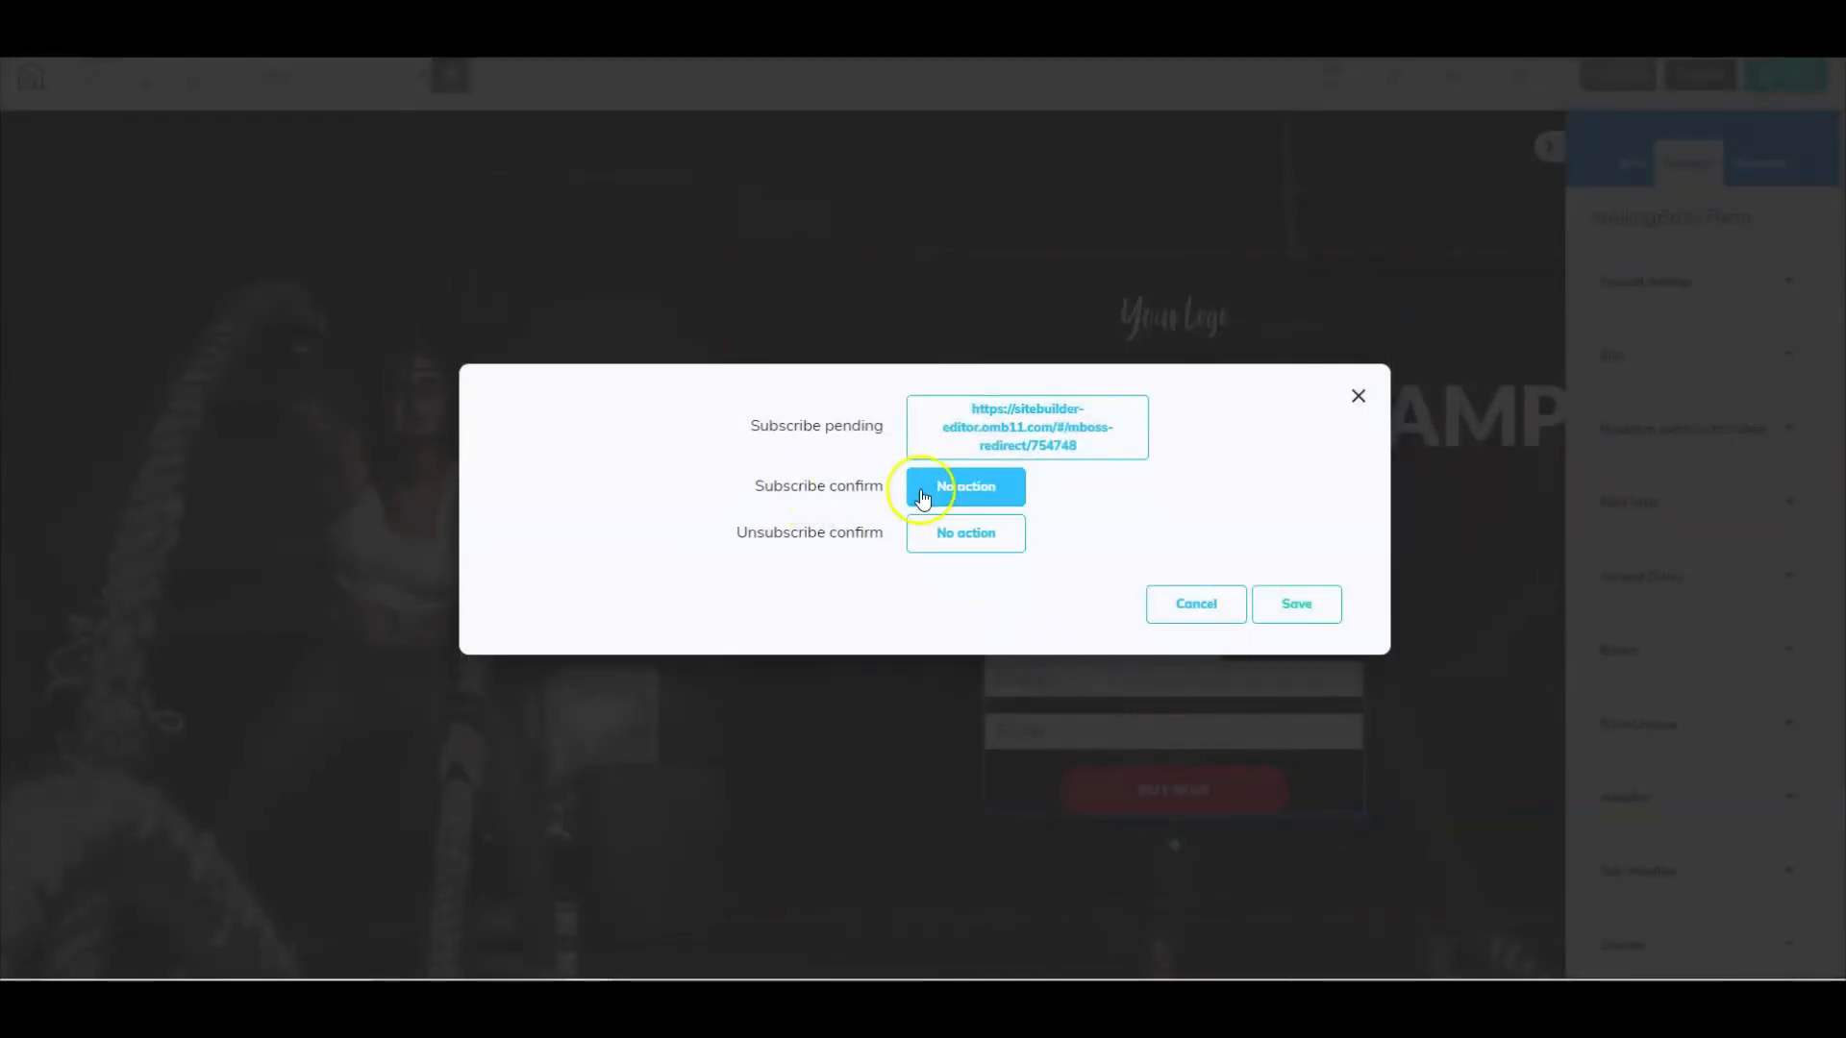
- Link the form's Subscribe confirm action to the sales page as well
click(976, 487)
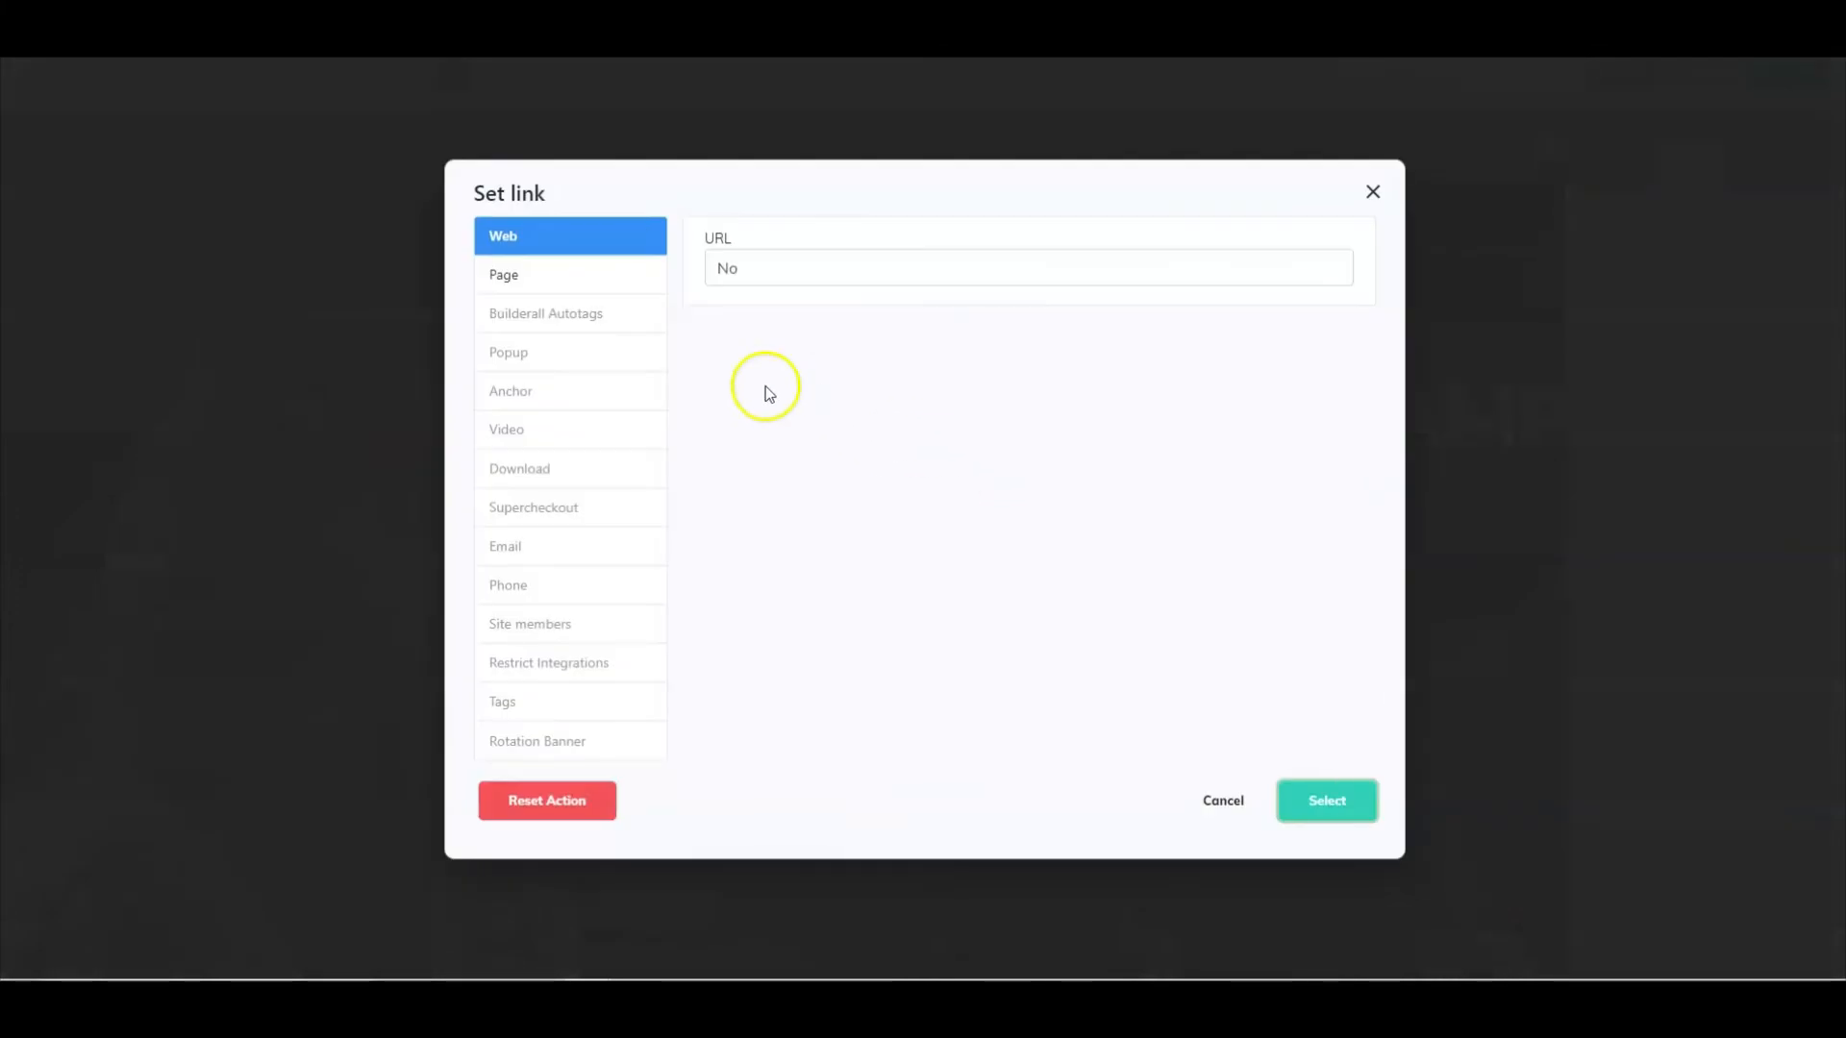
click(520, 277)
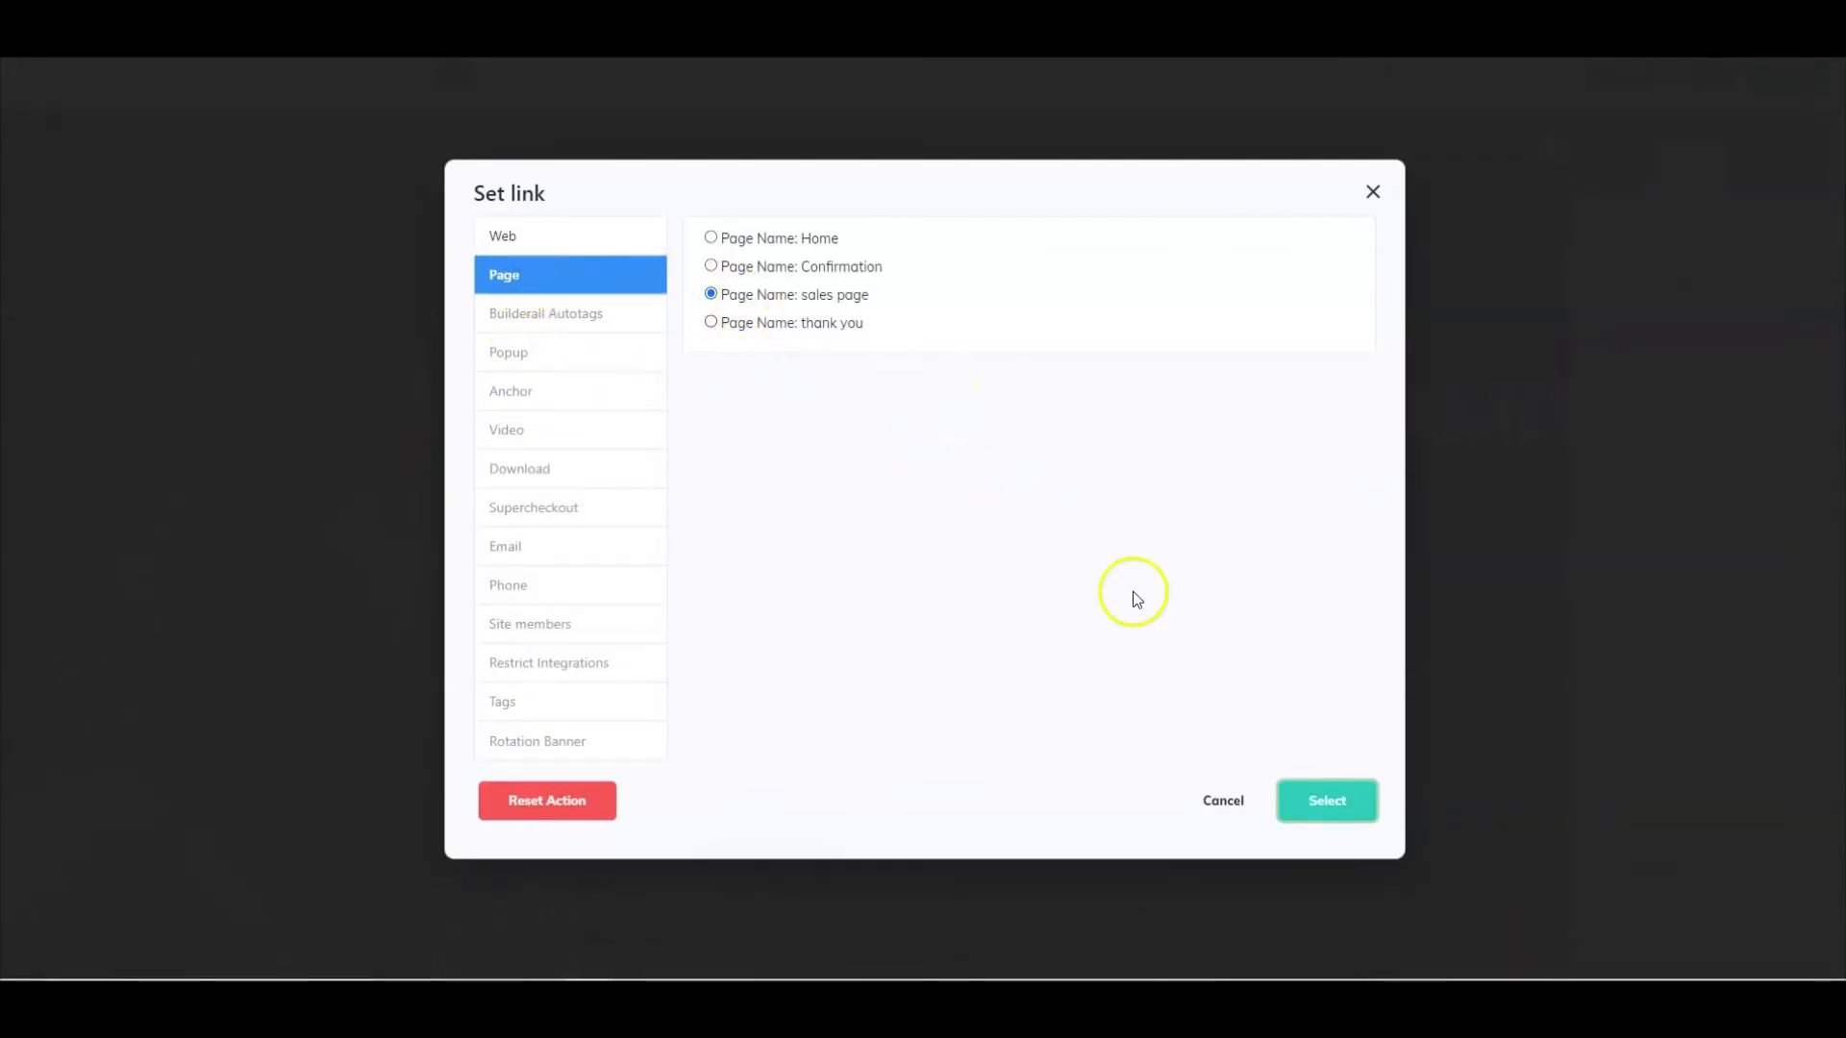
click(1312, 800)
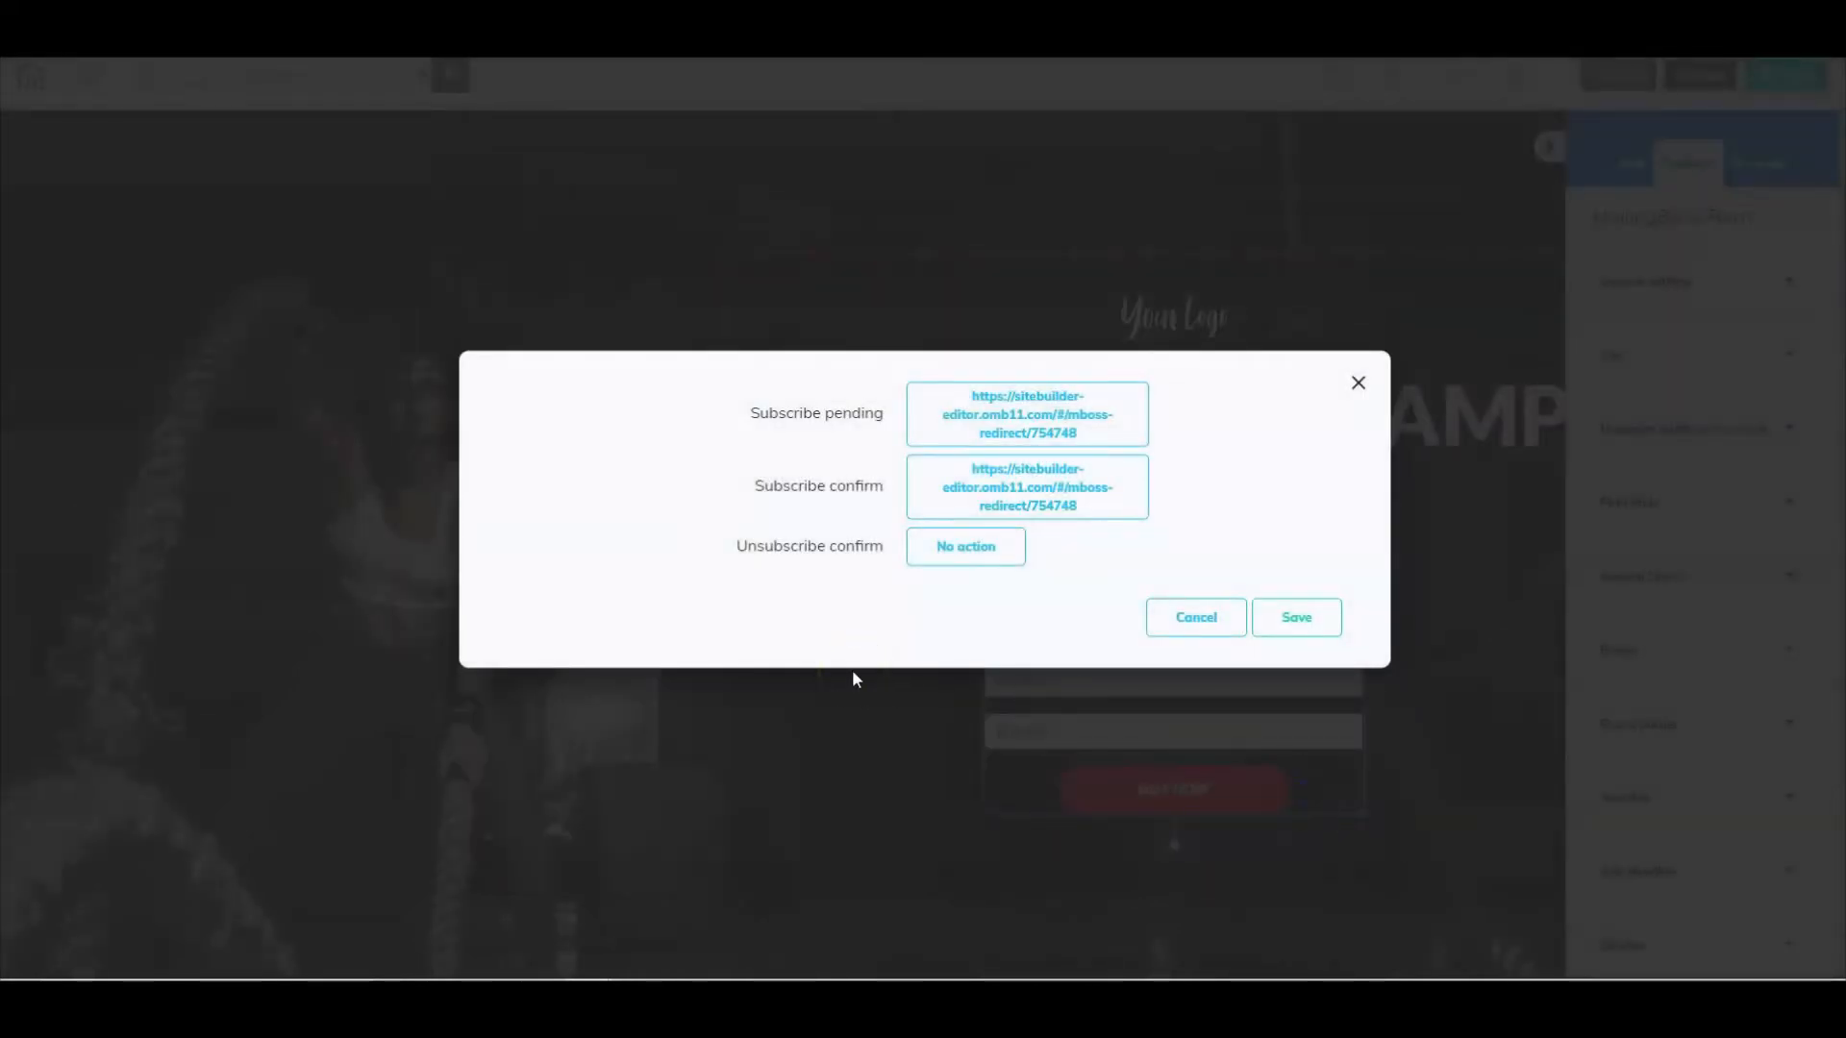
- Link the Unsubscribe confirm action to the Home page and save the form's link actions
click(950, 552)
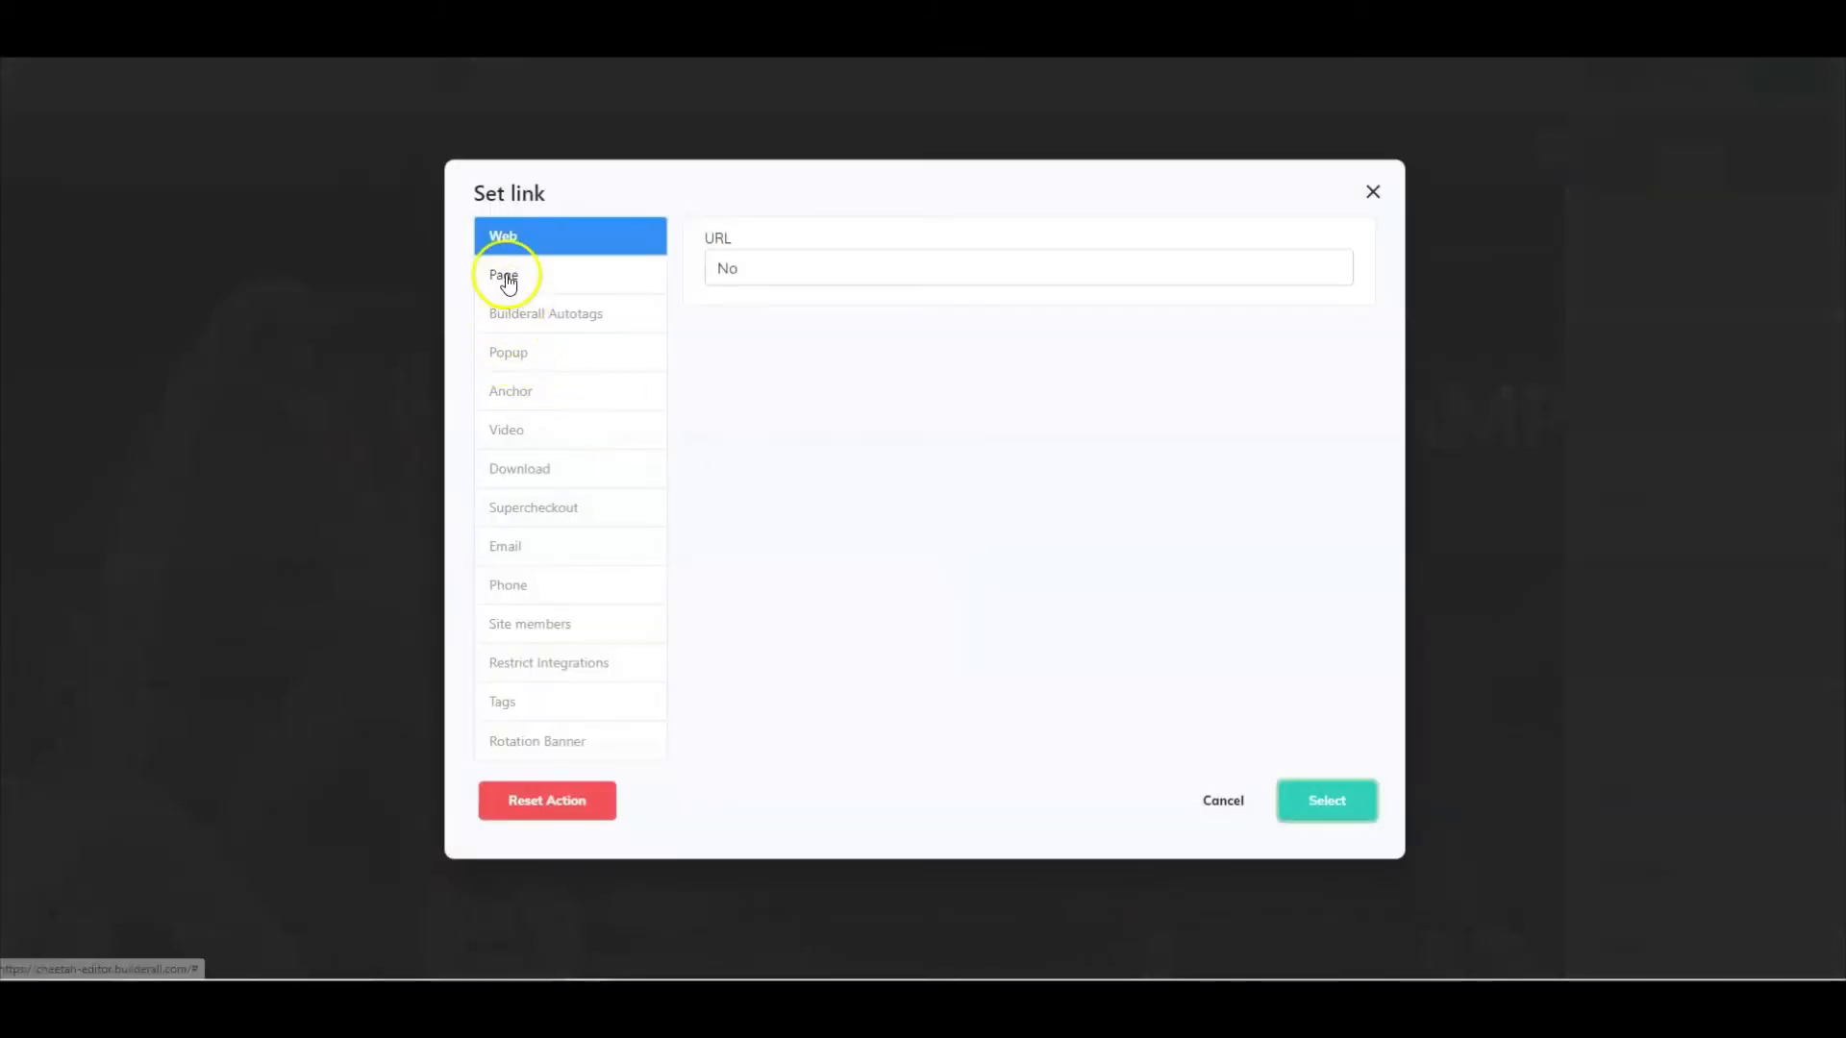
click(506, 279)
click(712, 240)
click(1326, 799)
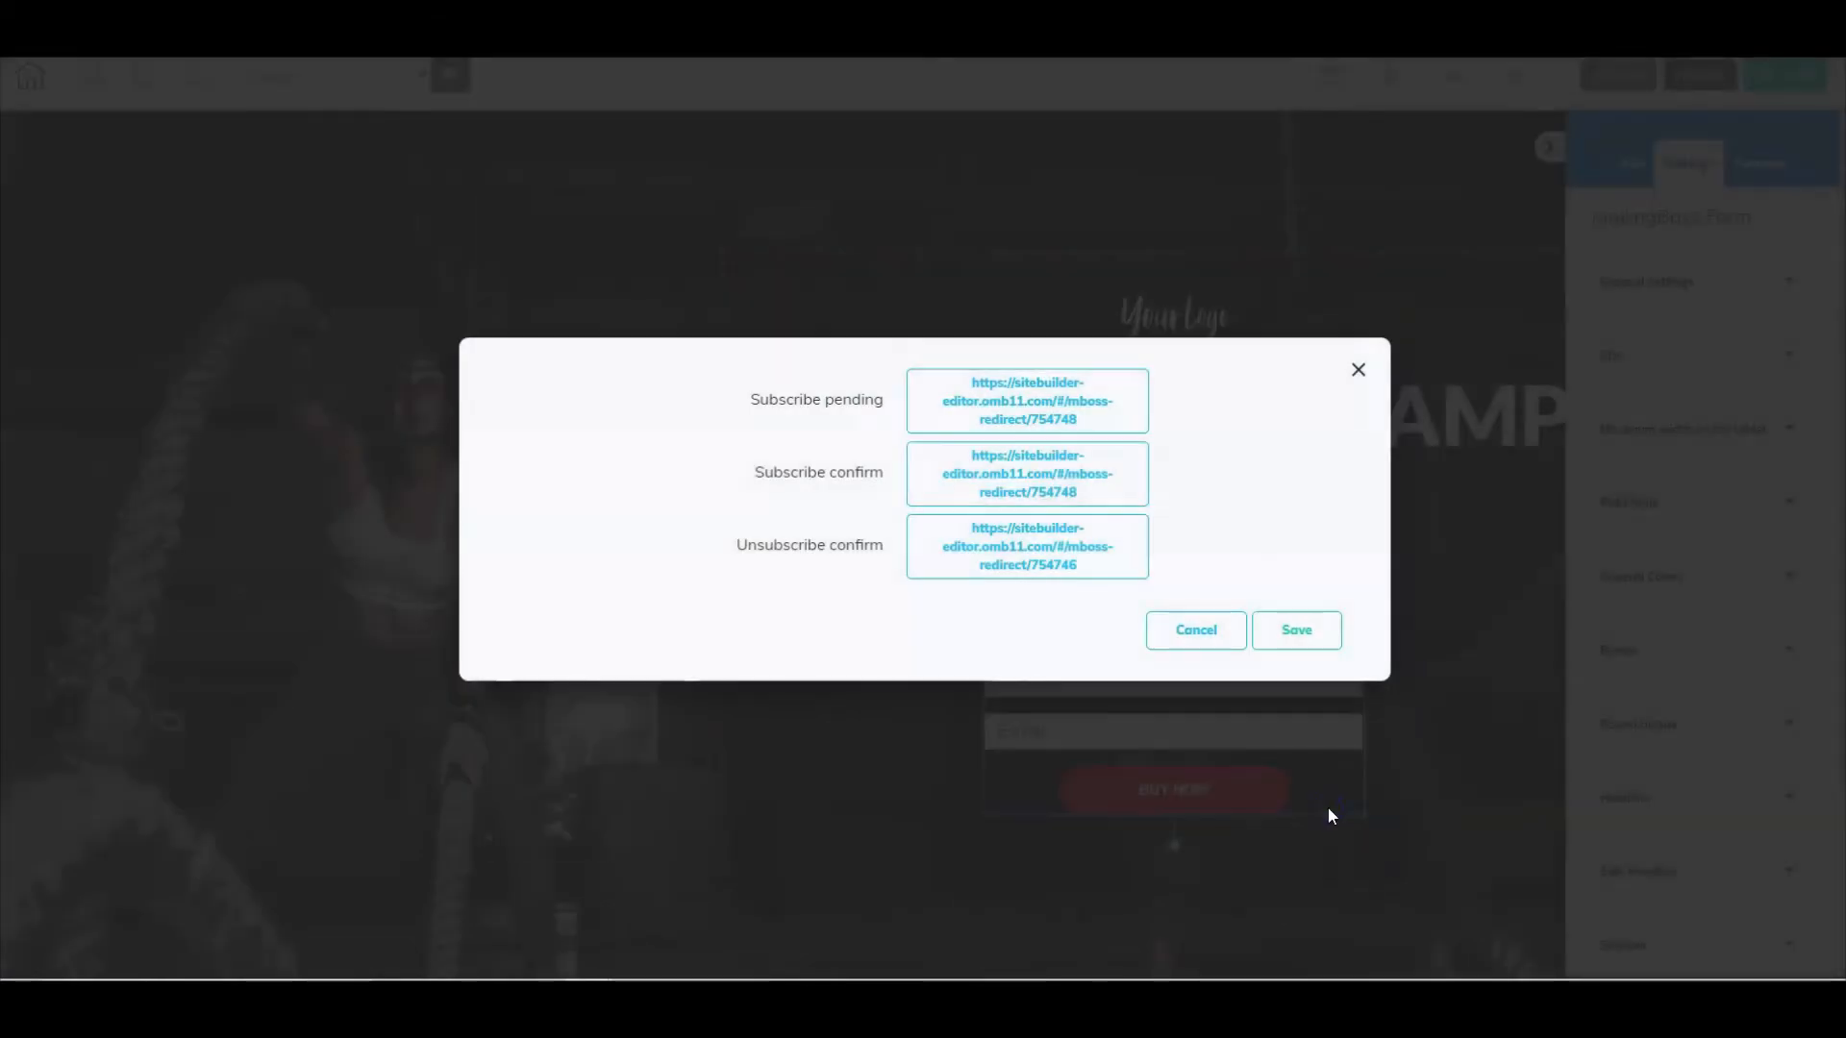
click(1295, 629)
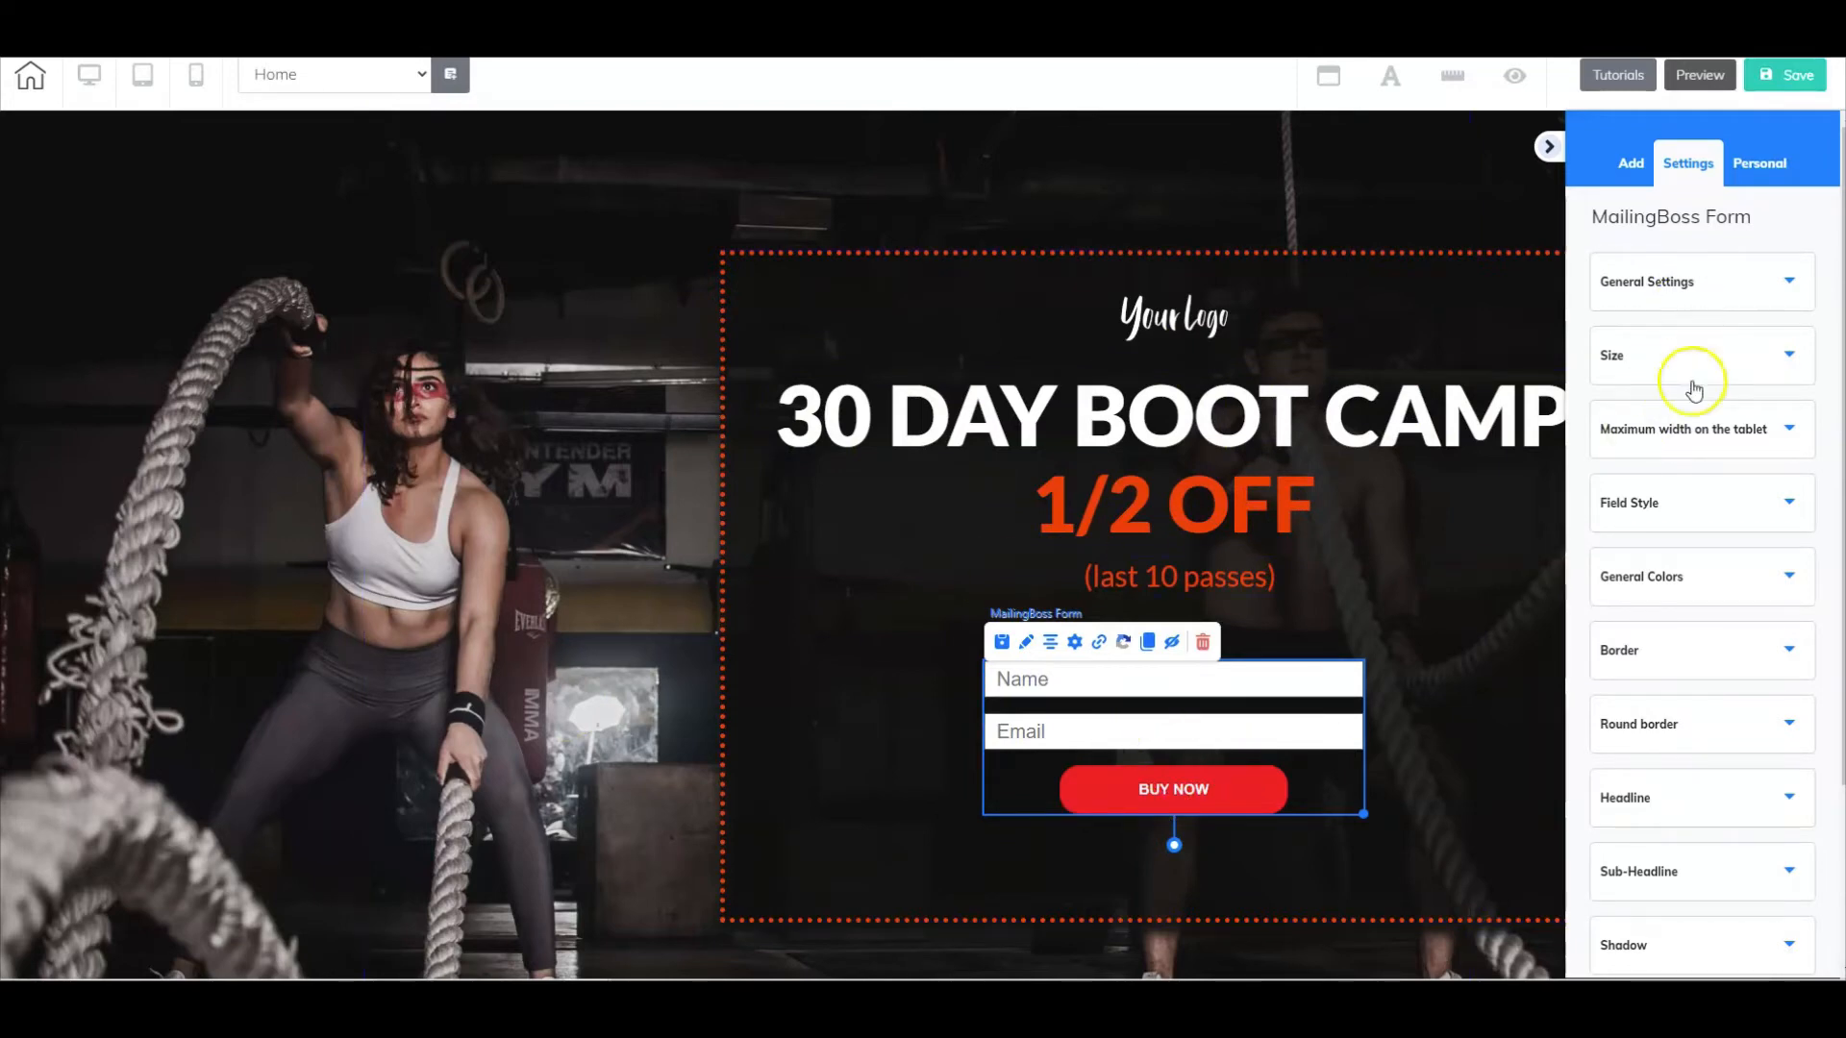
- Review the opt-in form's design settings, including the Headline settings that hold the button text and font
scroll(1710, 528, down, 3)
scroll(1691, 807, up, 2)
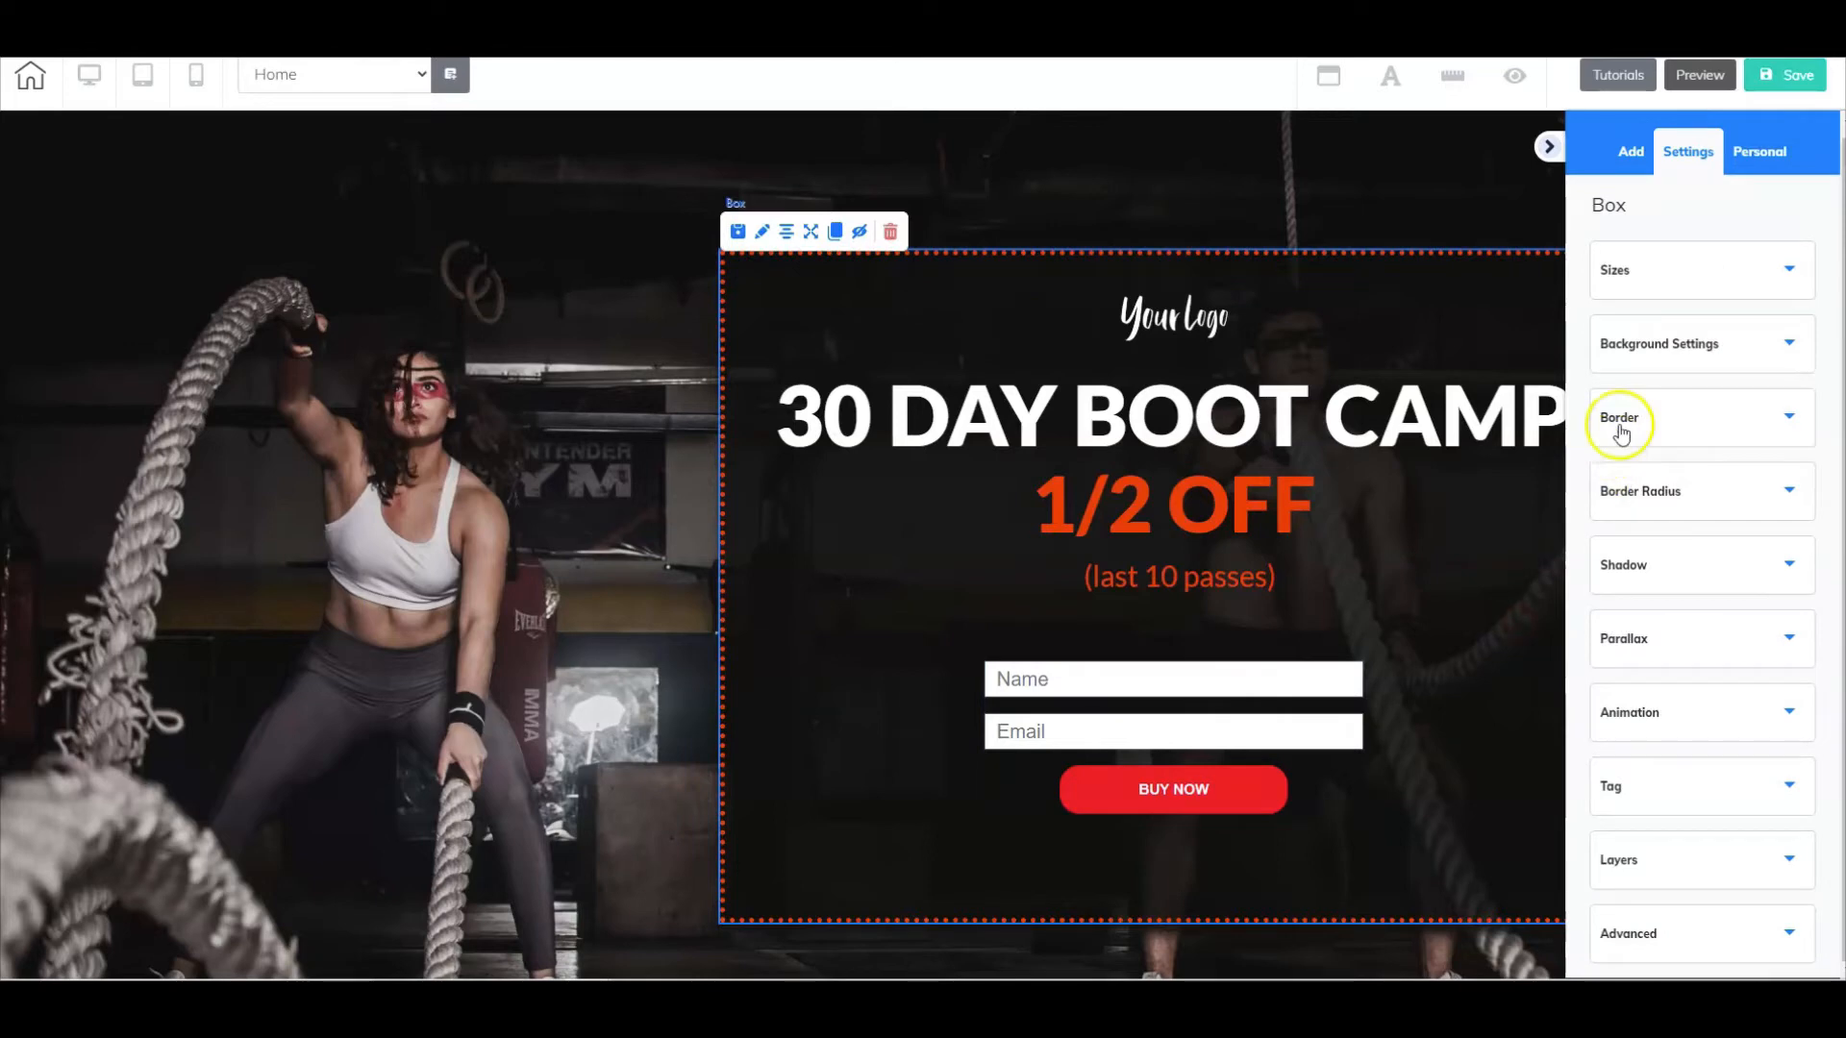
click(1315, 726)
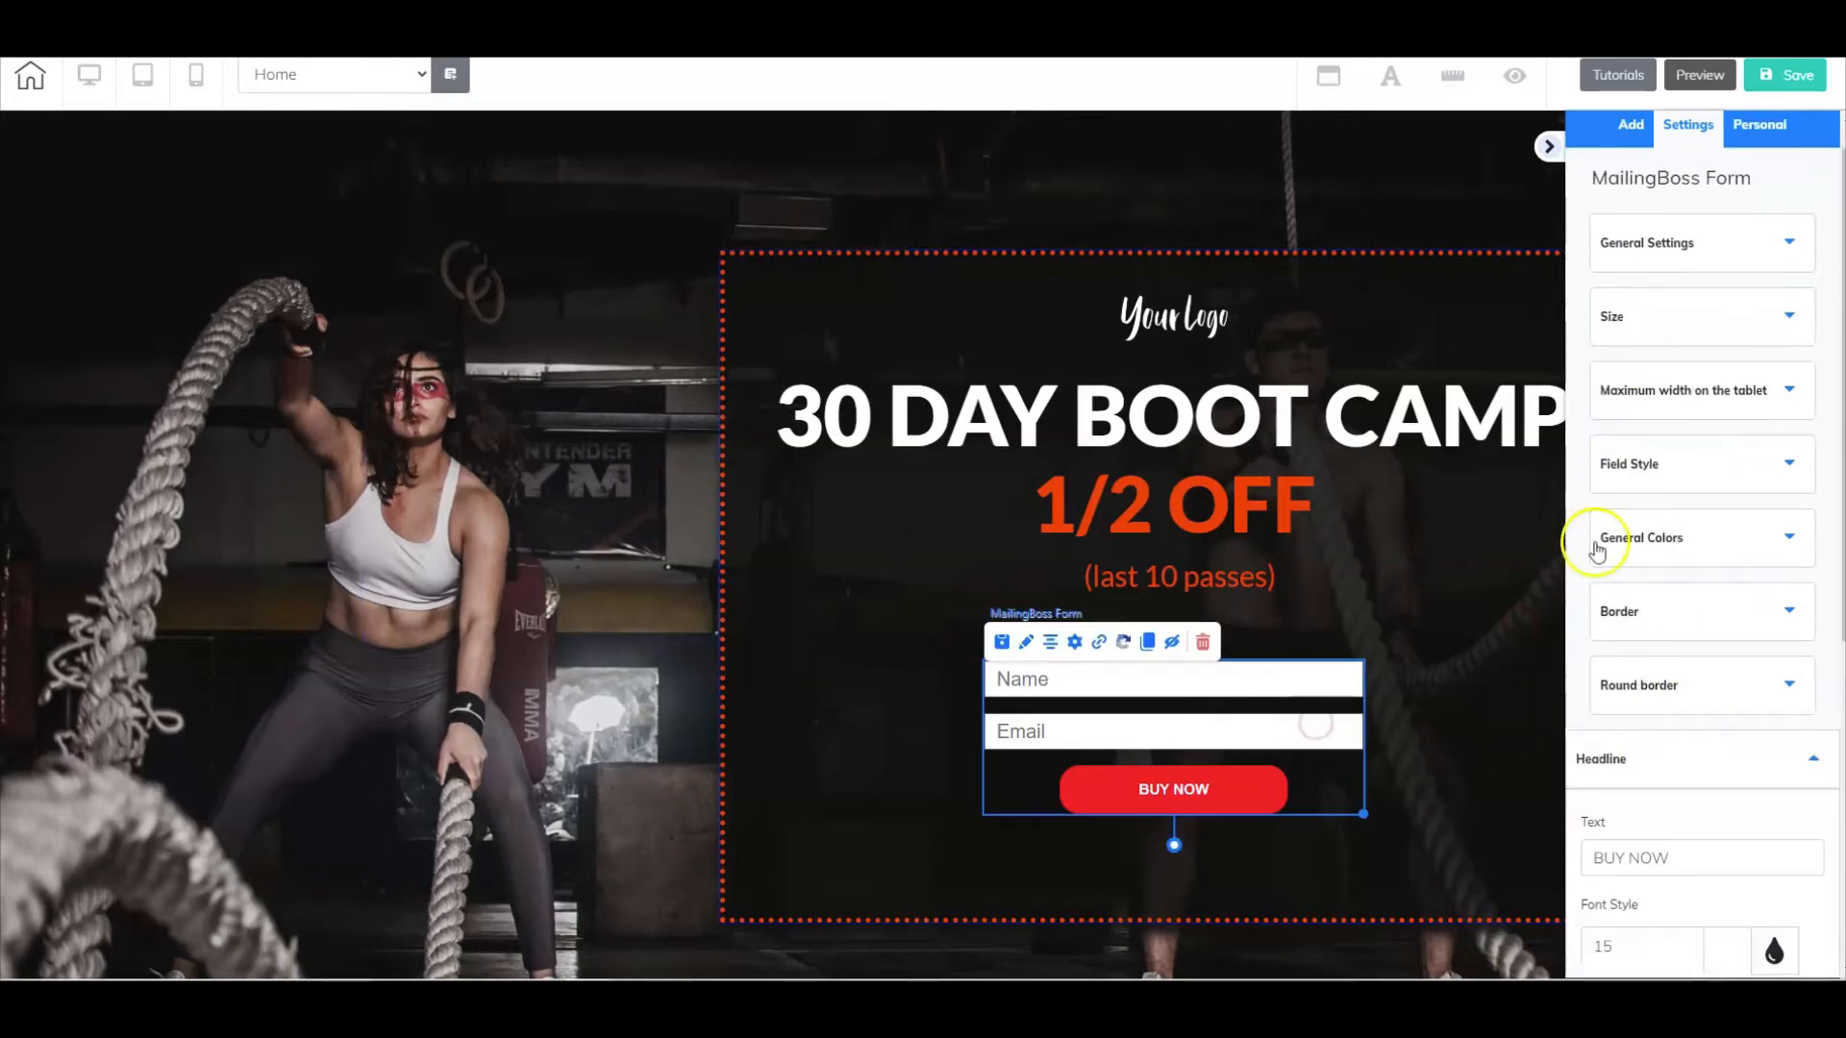
click(1622, 764)
scroll(1622, 768, down, 2)
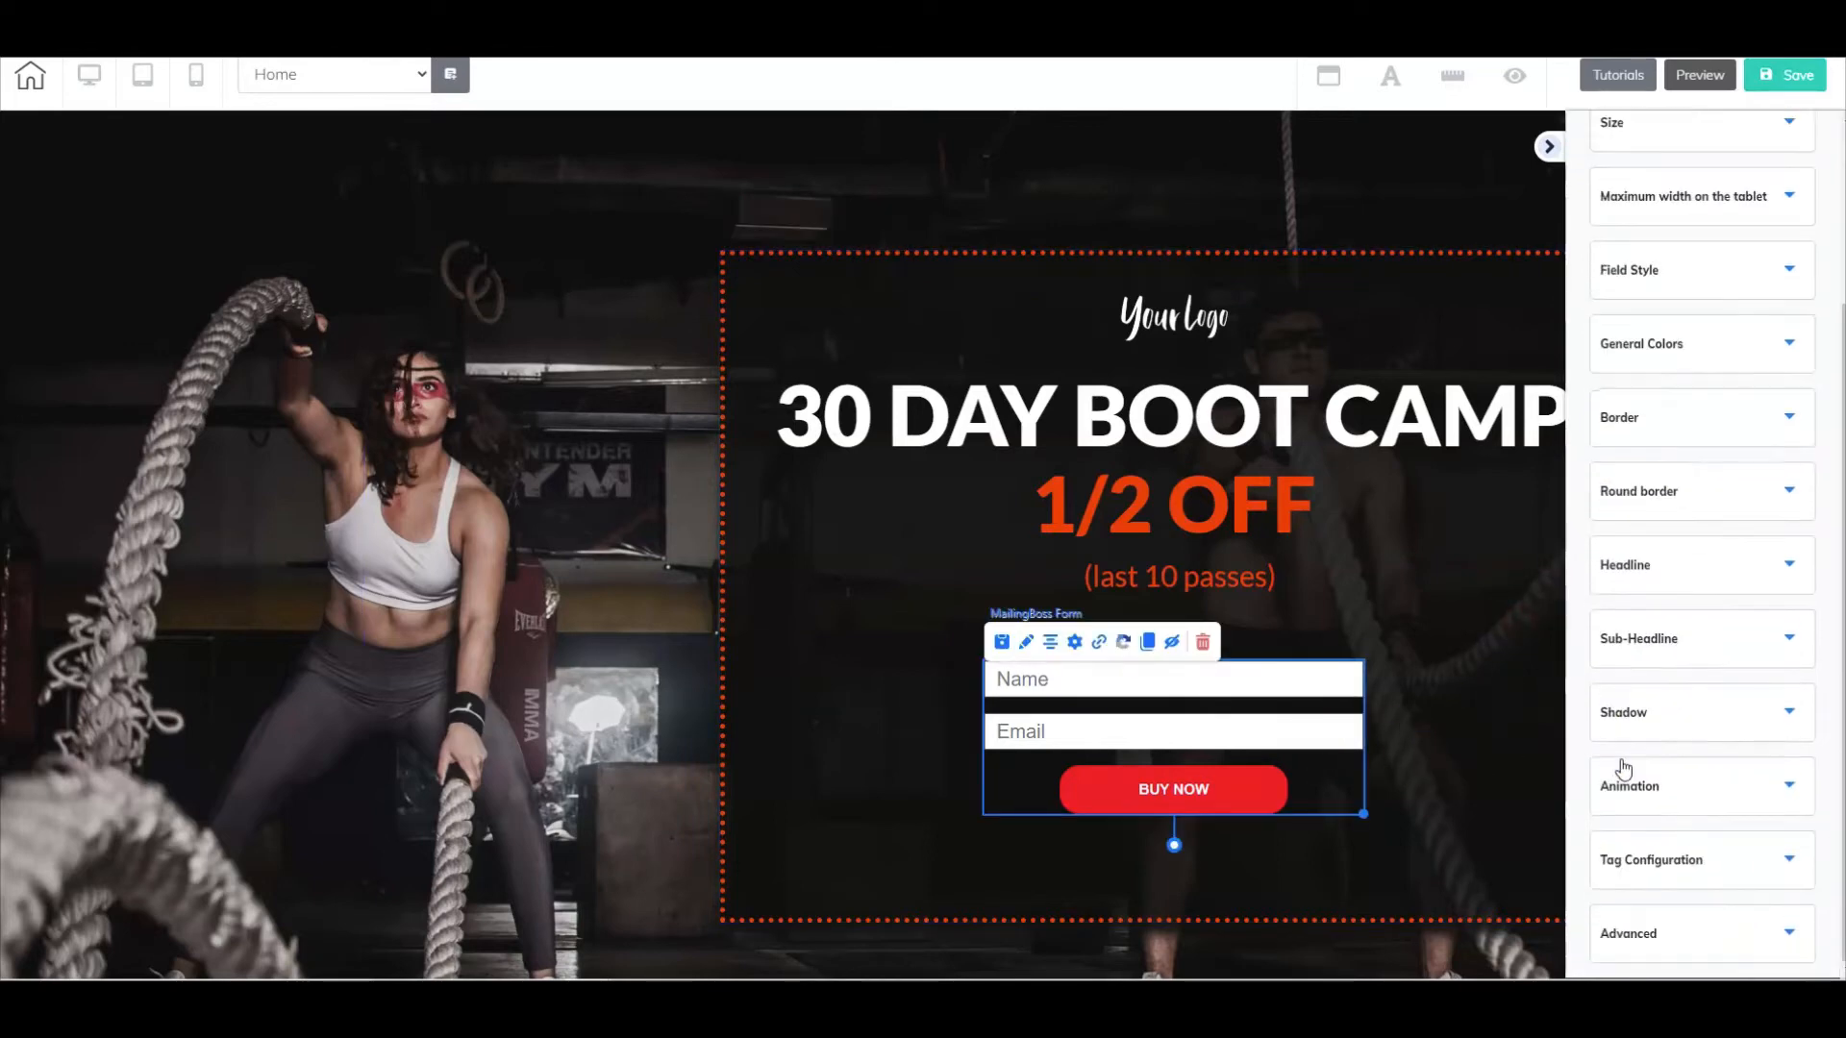
click(1624, 565)
click(1677, 663)
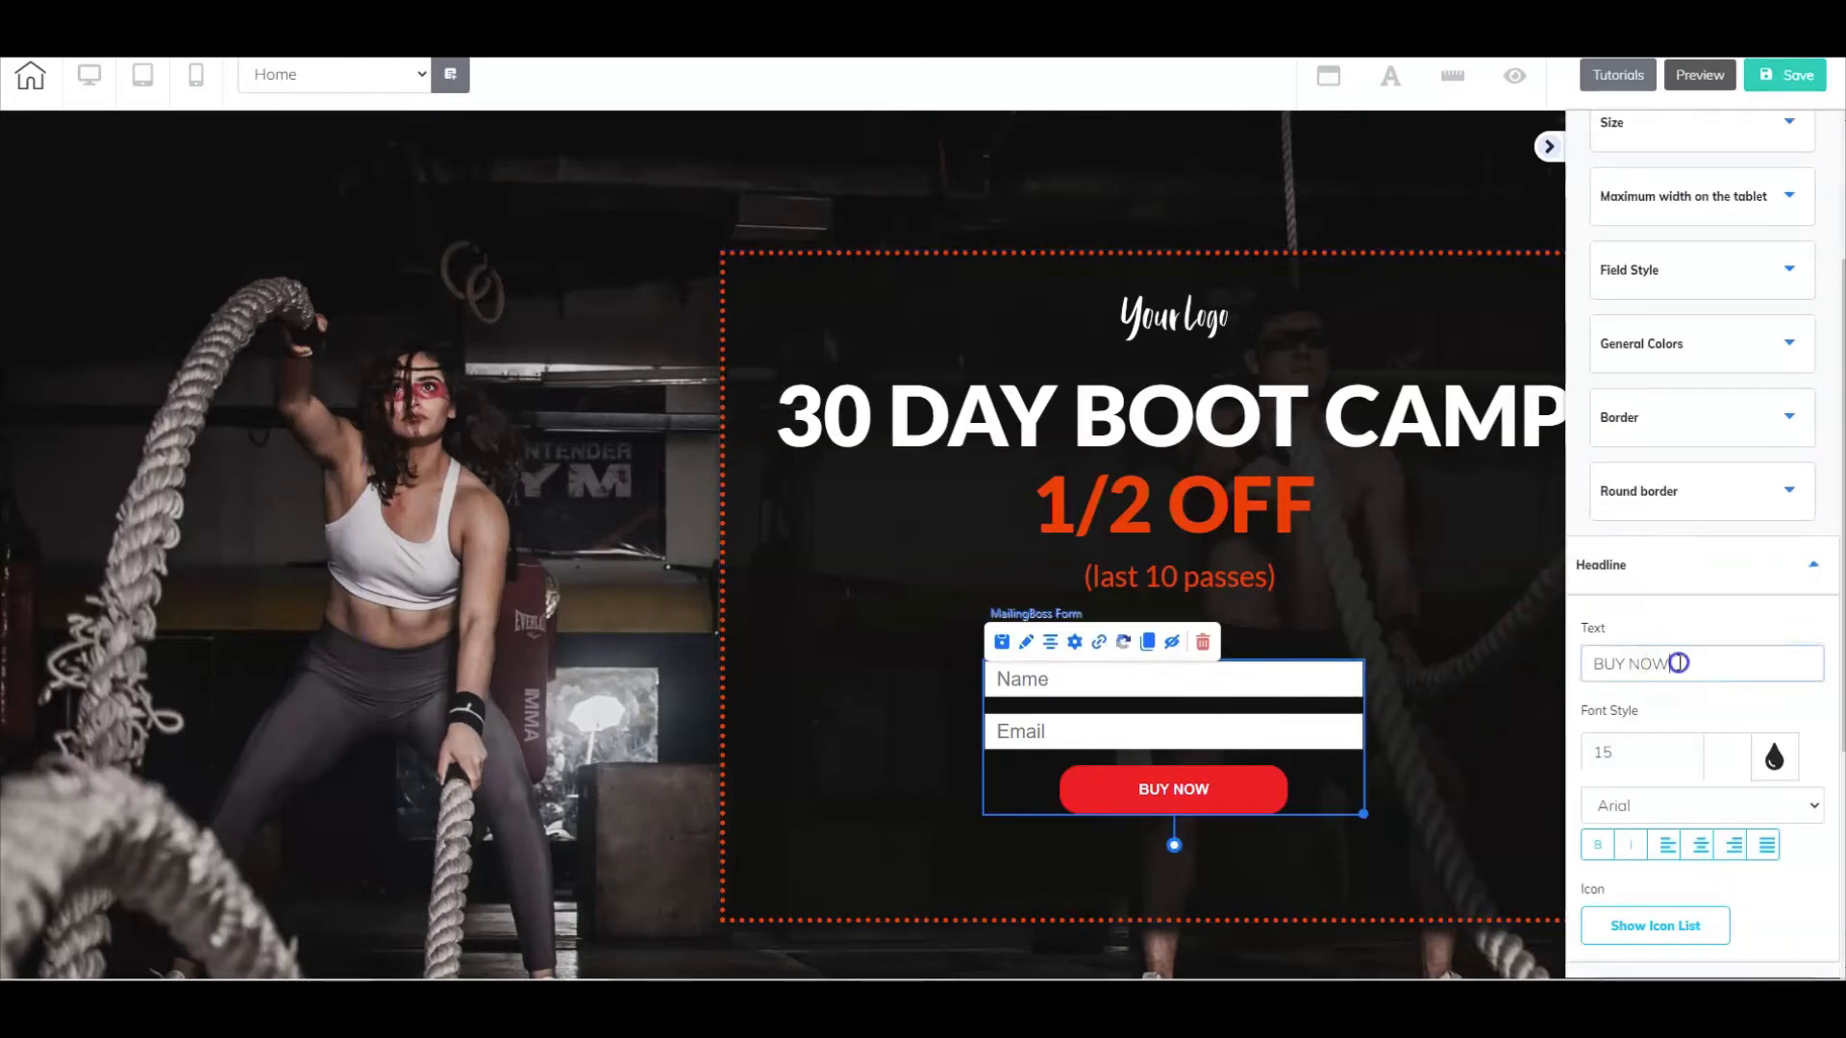
drag(1678, 663, 1547, 663)
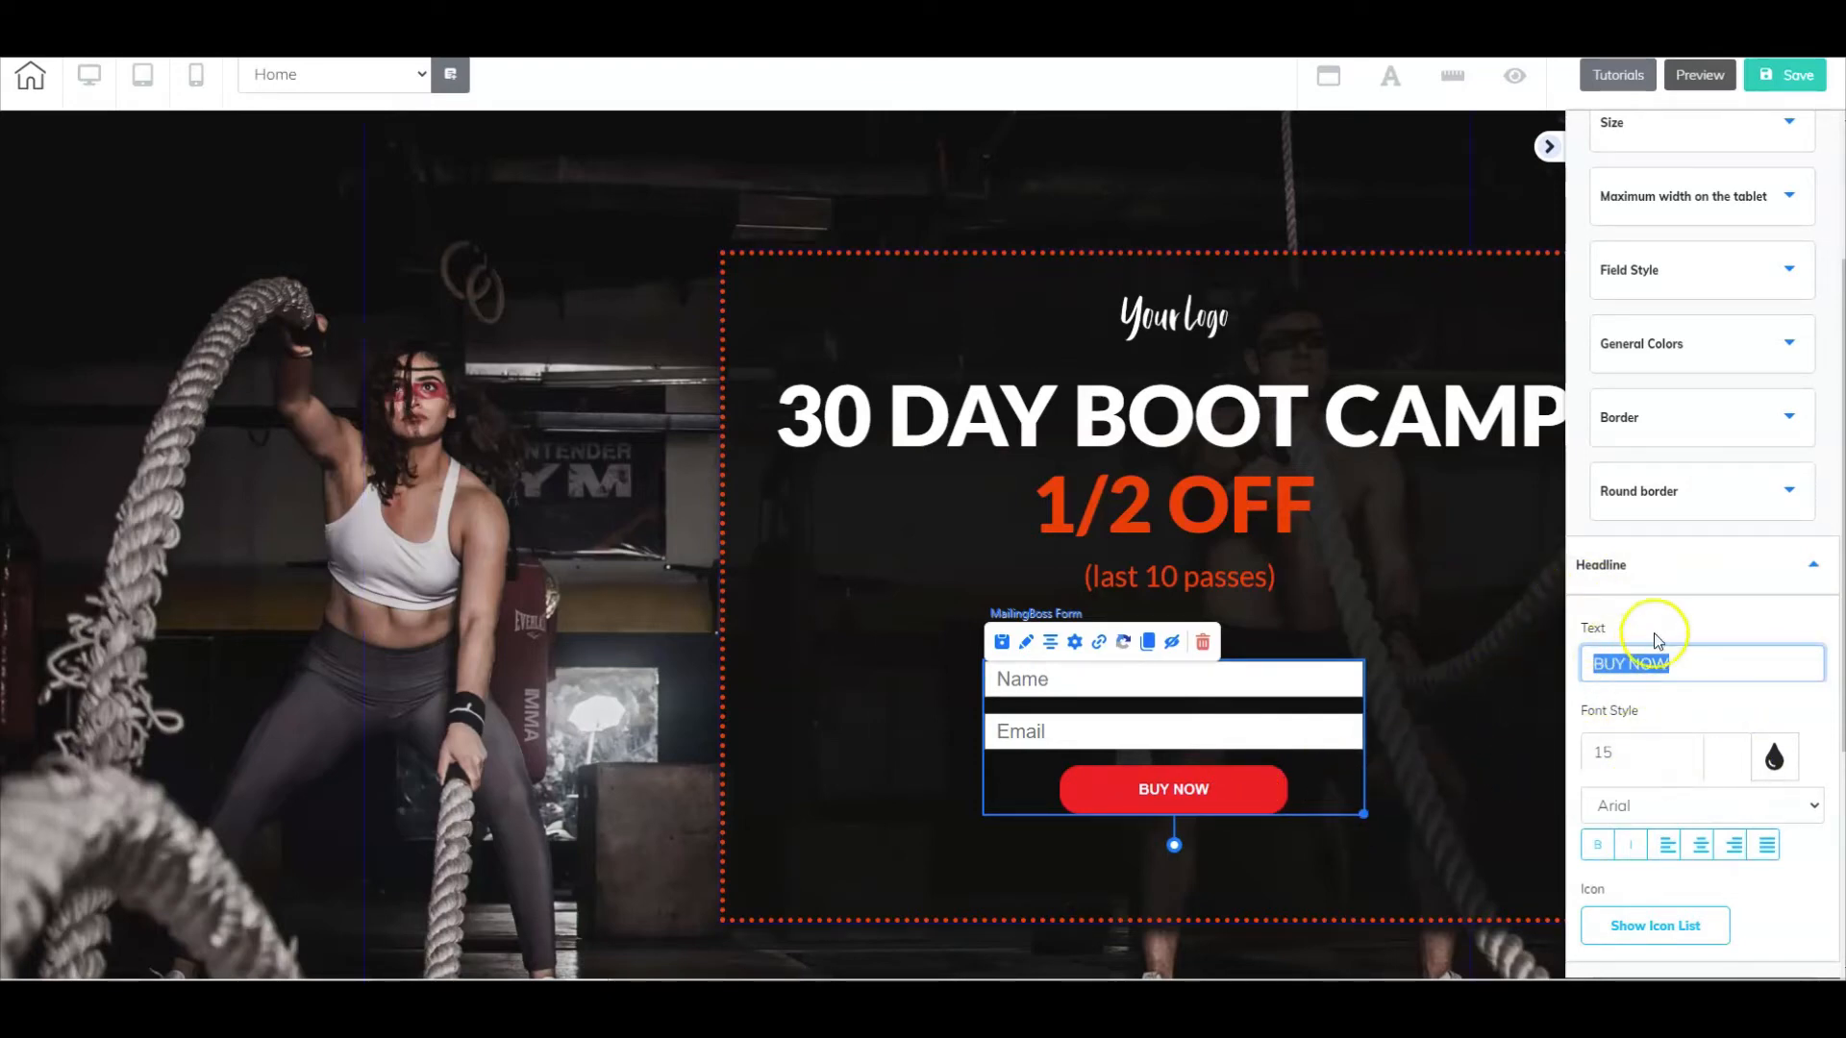
click(1501, 560)
- Save the Home page and switch the editor to the sales page
click(1760, 87)
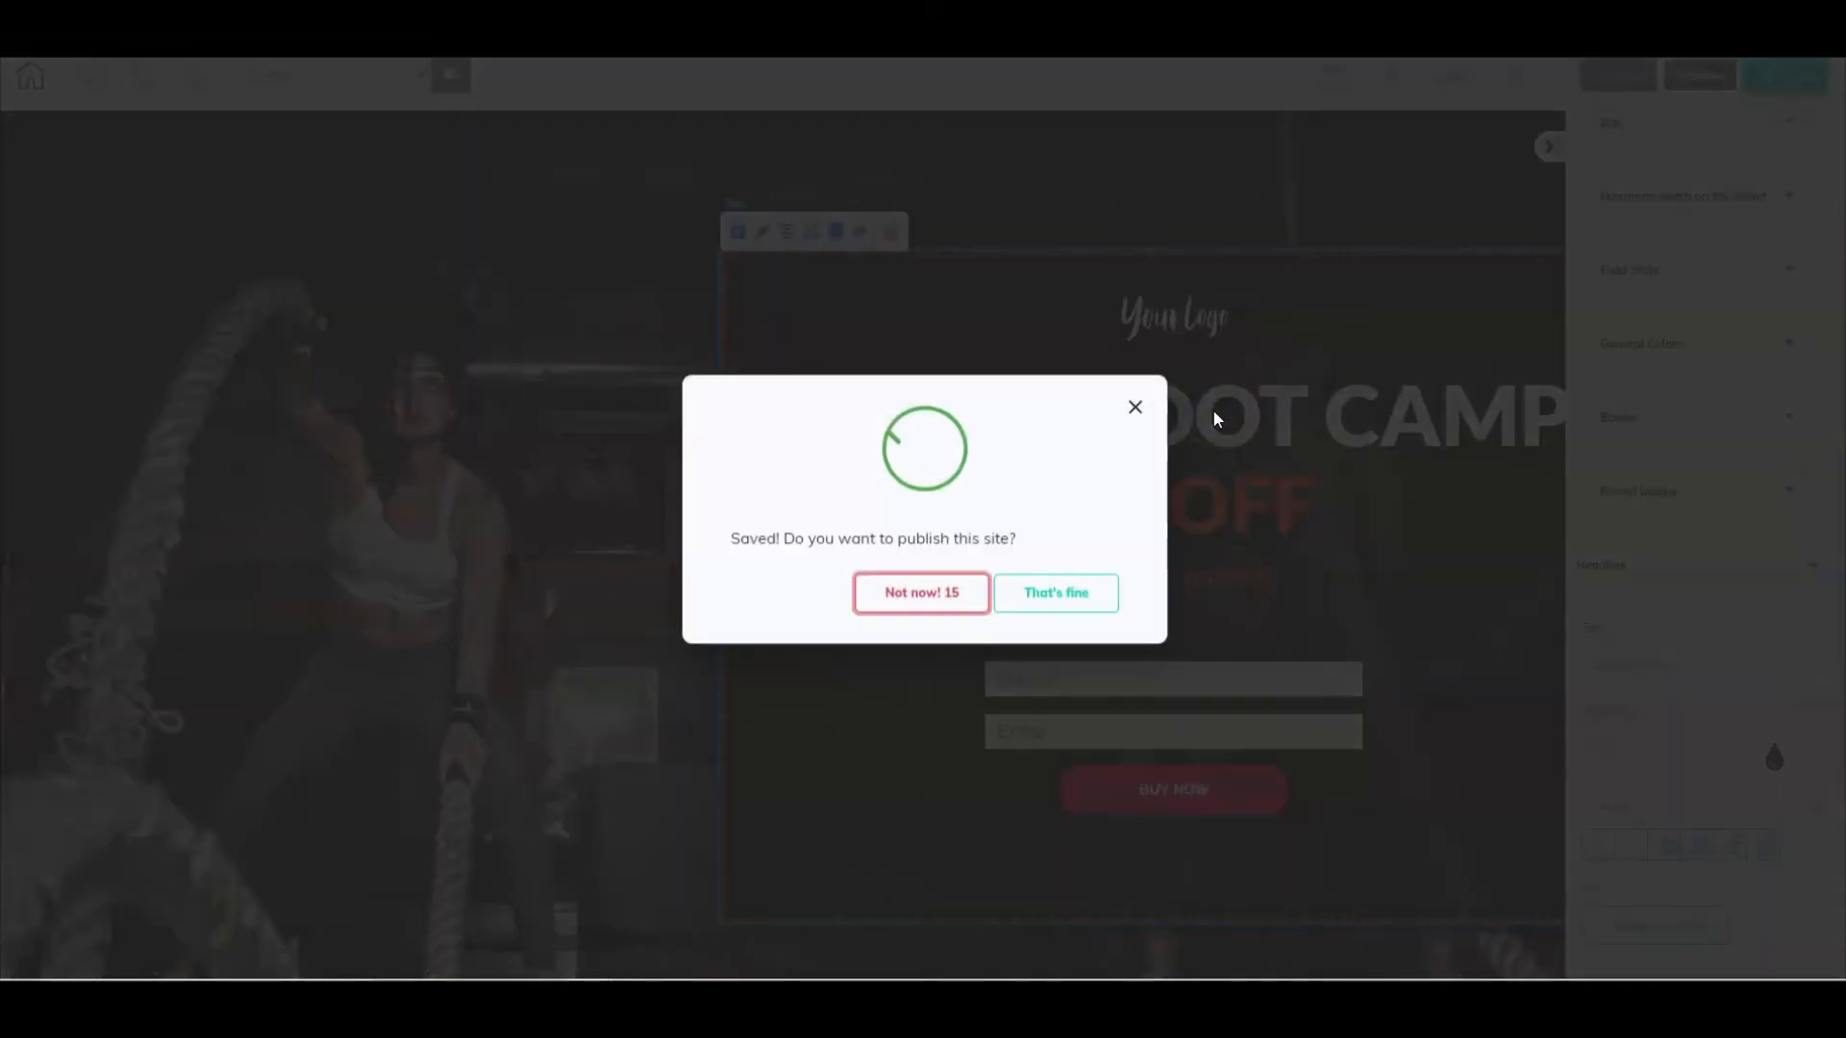
click(1213, 407)
click(421, 72)
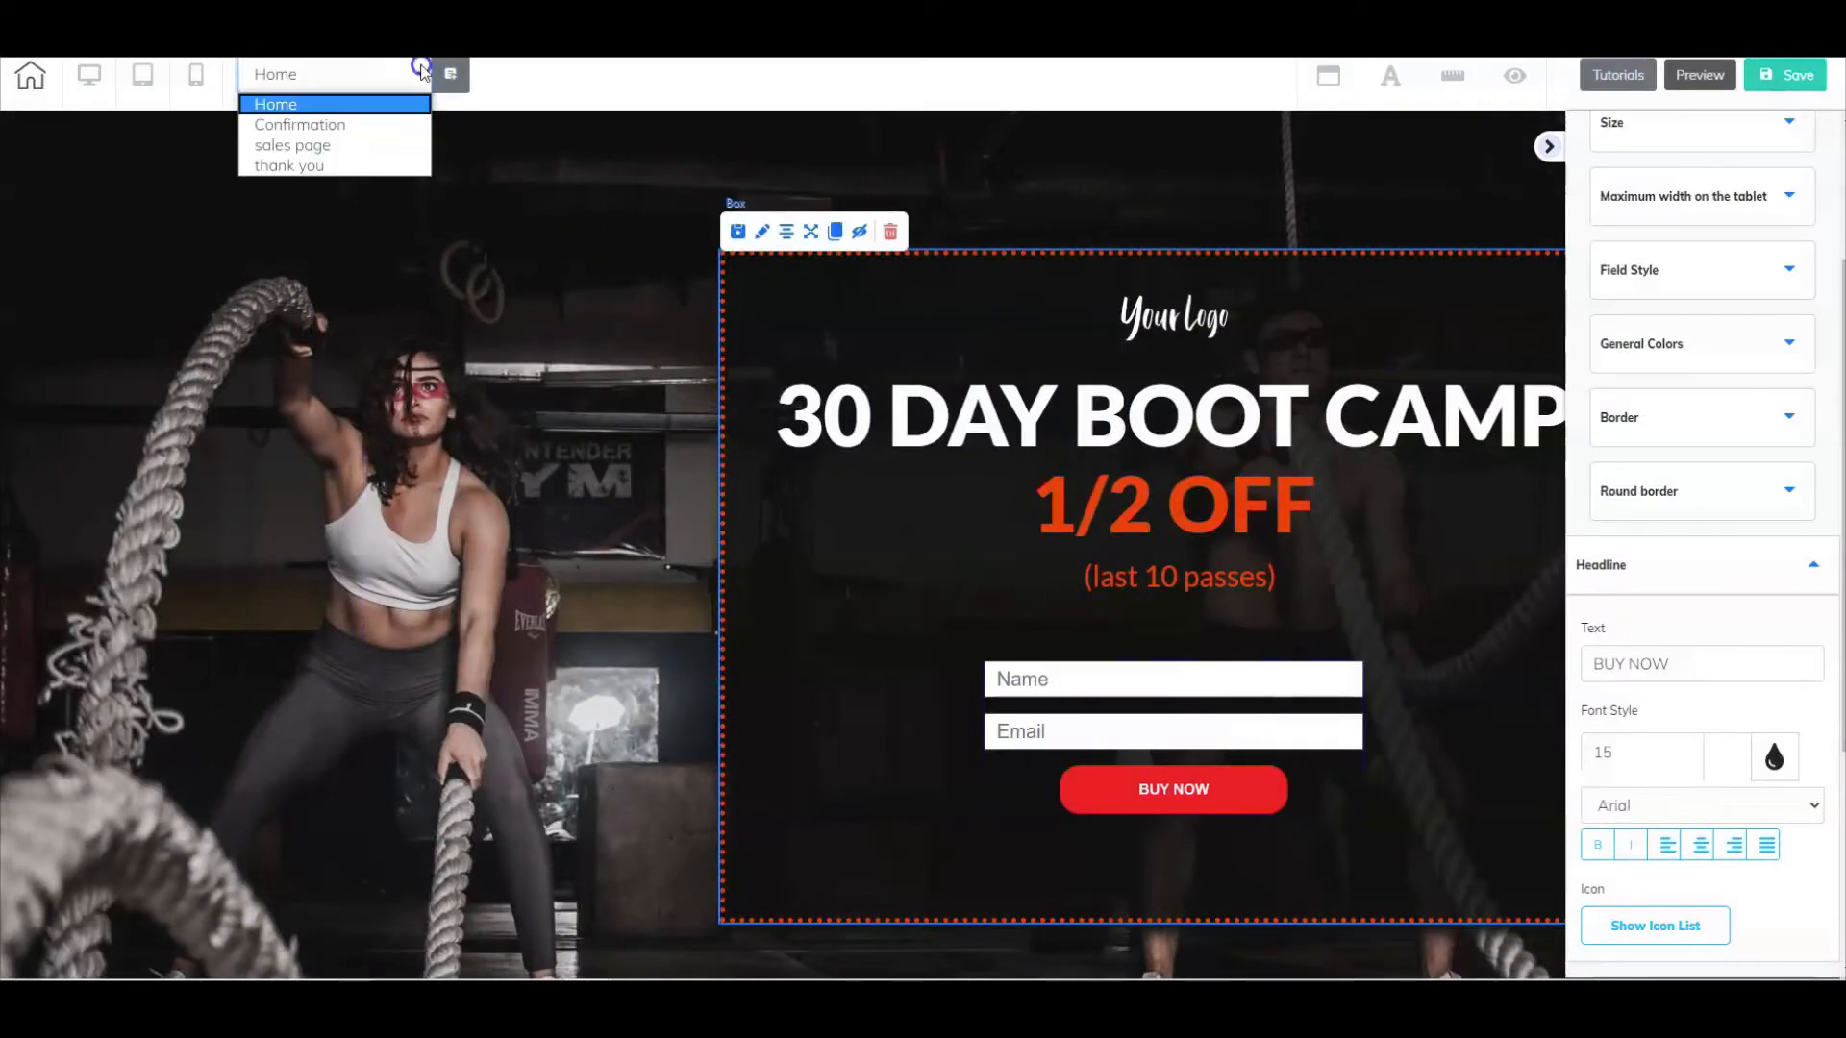
click(369, 145)
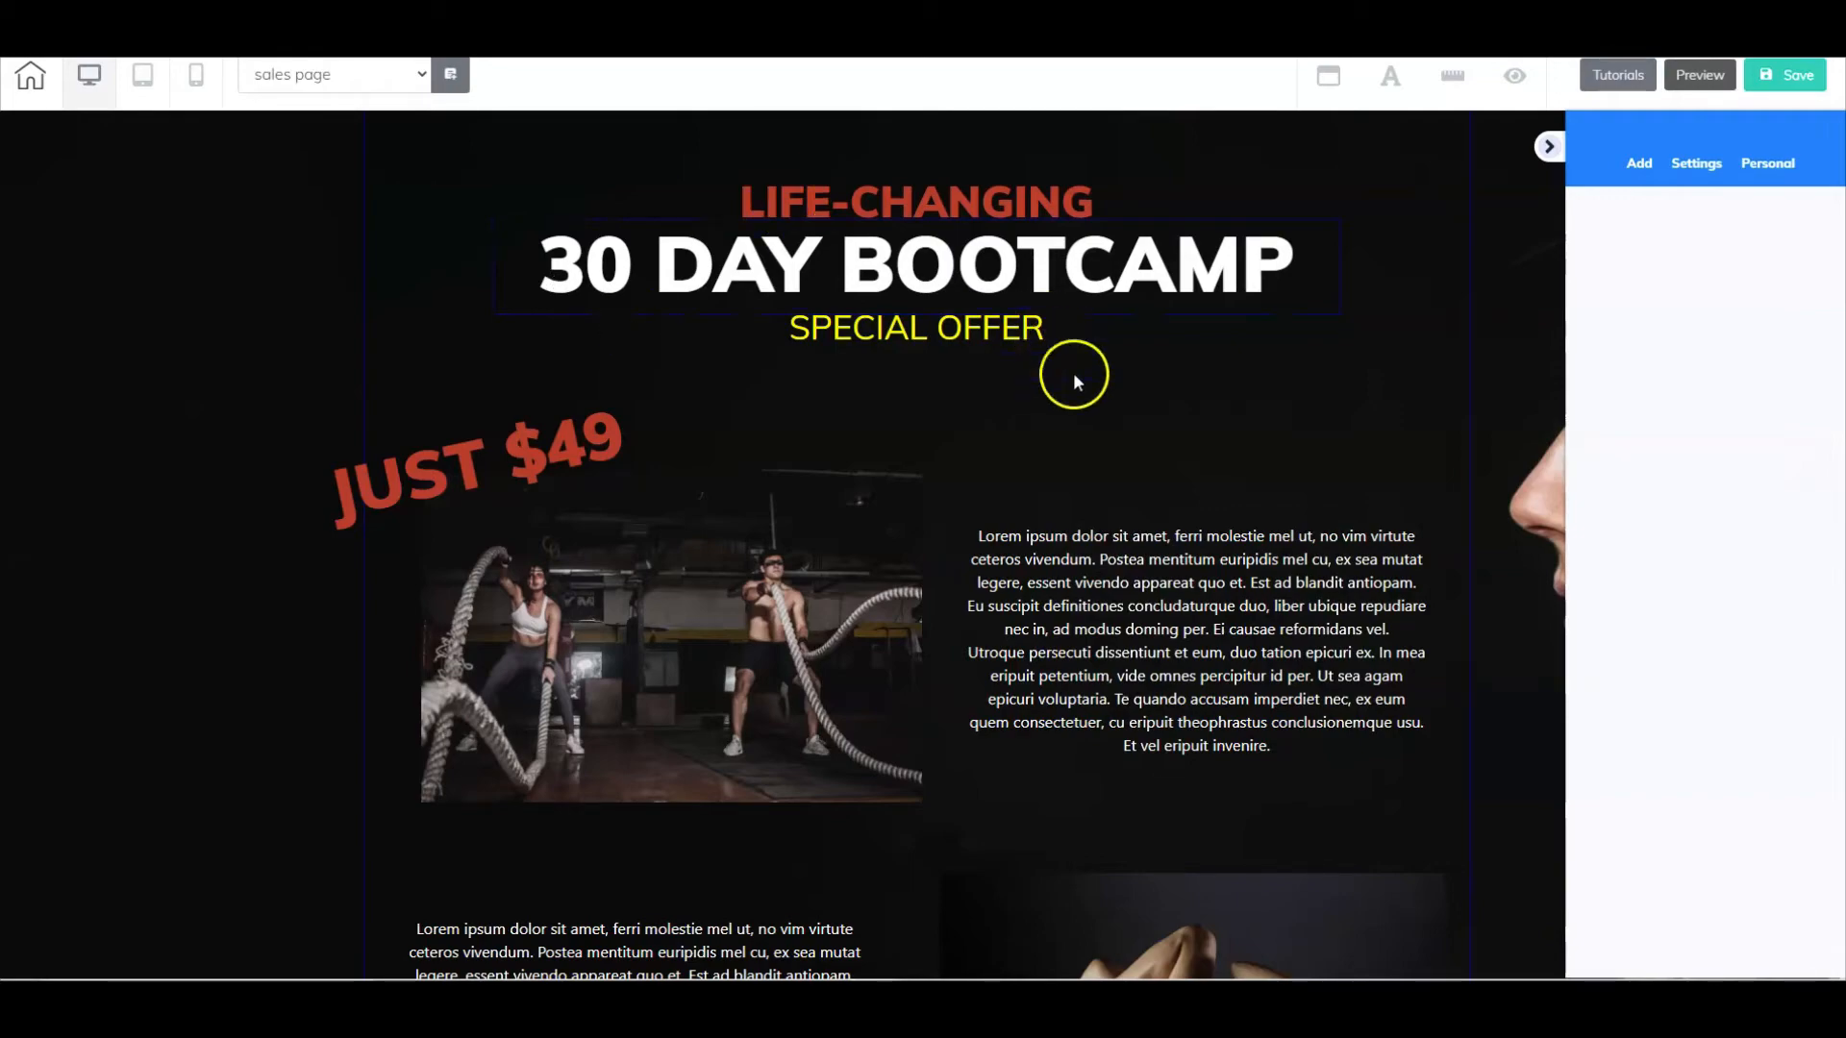
- Examine the sales page from the bootcamp headline through the Buy Now buttons and features to the checkout section
scroll(1054, 350, down, 2)
scroll(1046, 562, down, 9)
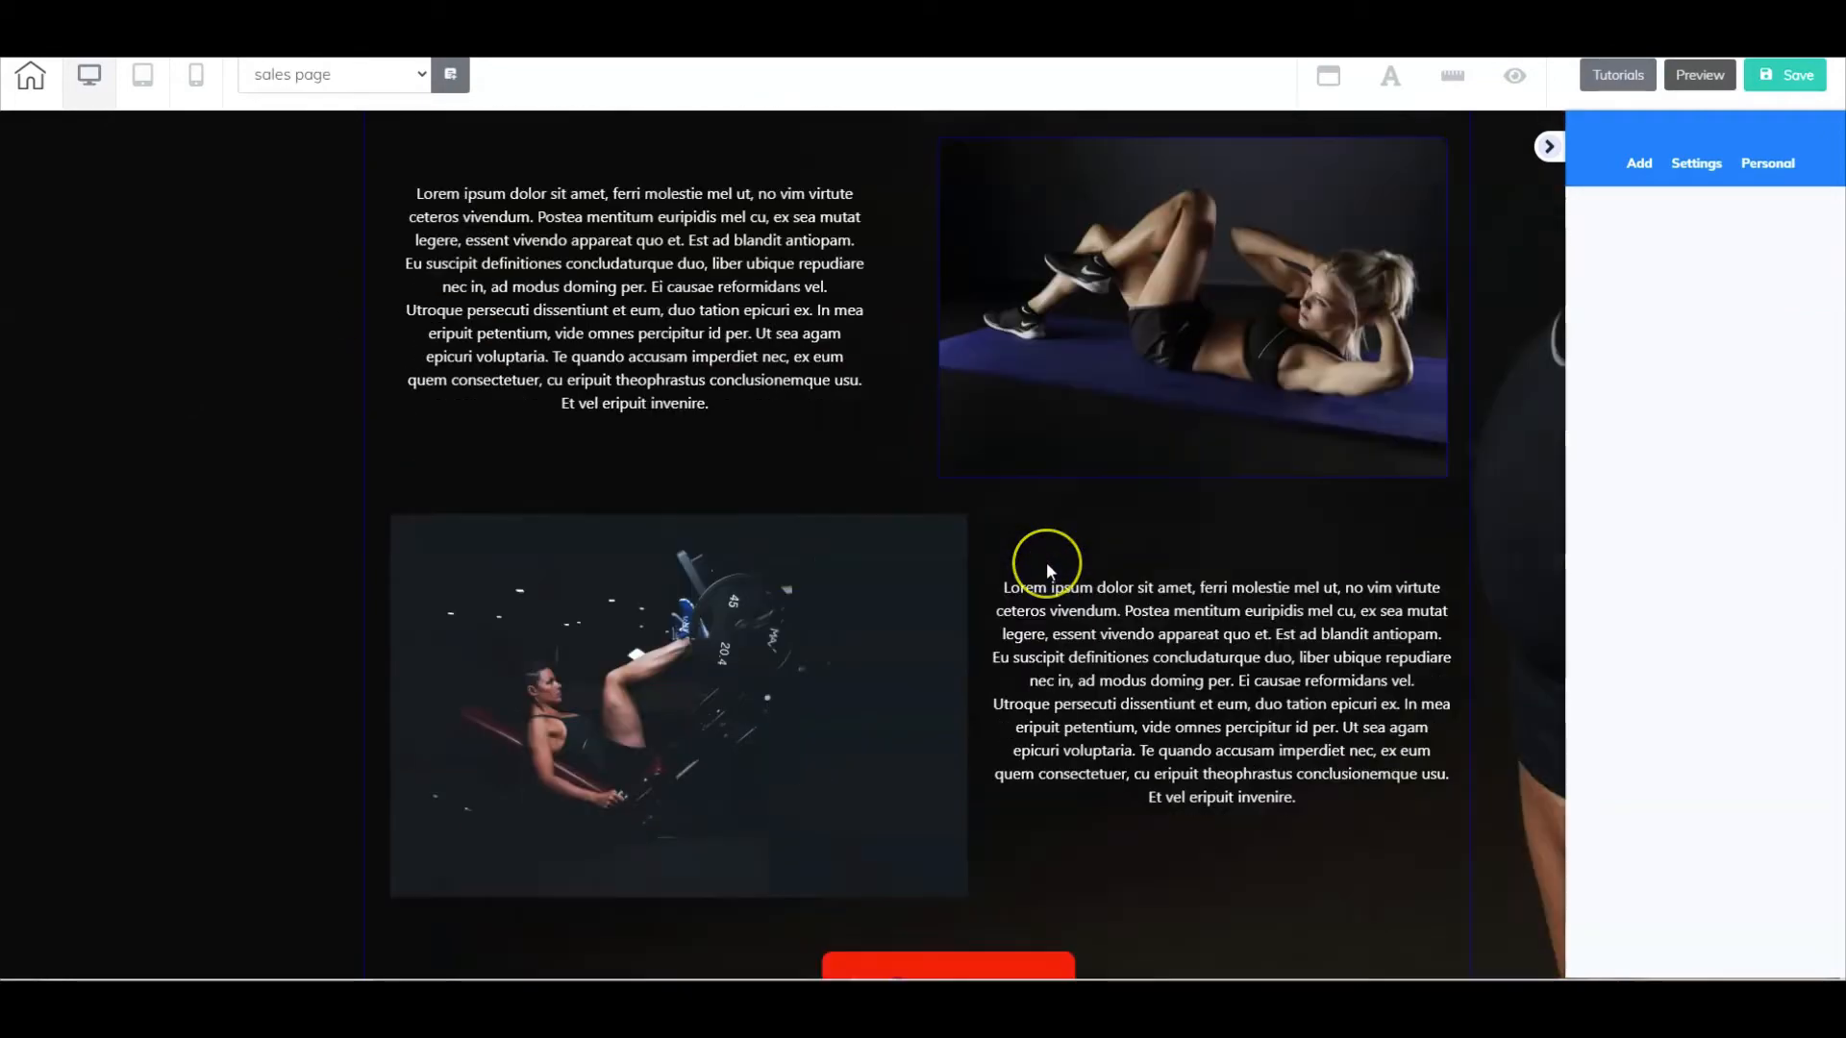
scroll(1046, 561, up, 10)
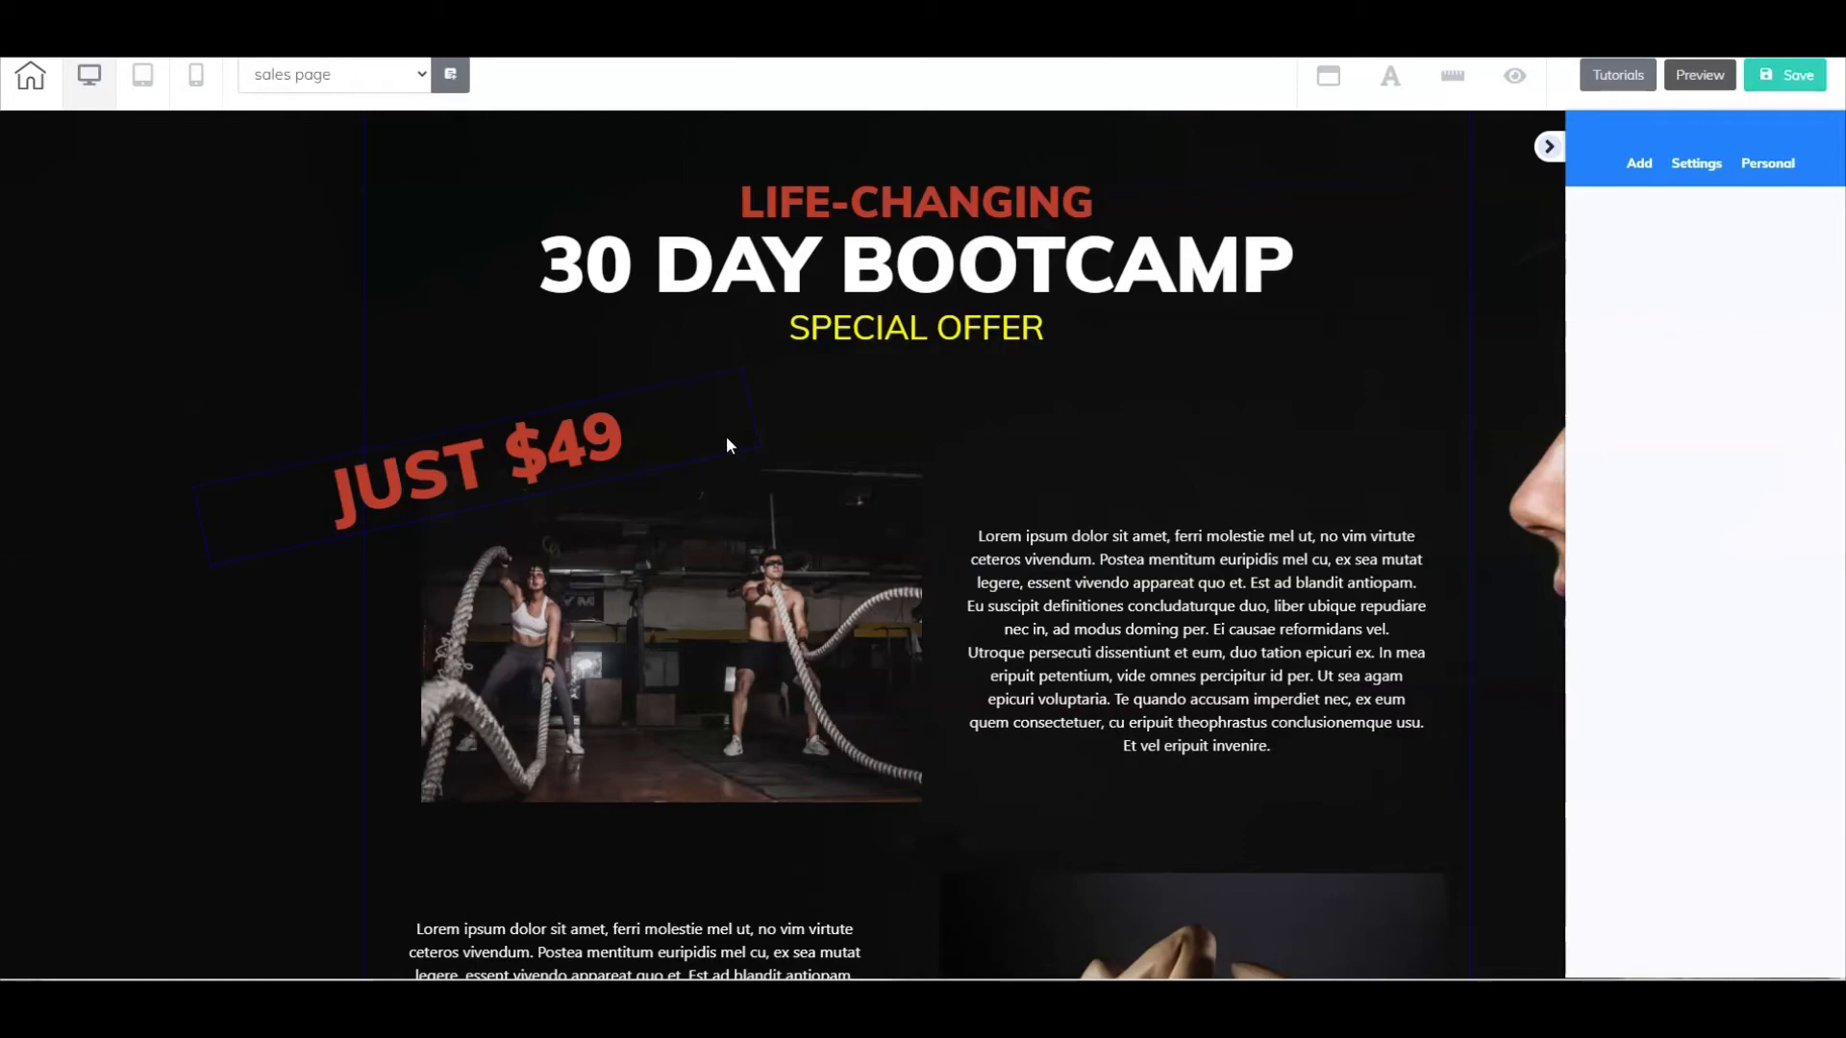
scroll(725, 435, down, 2)
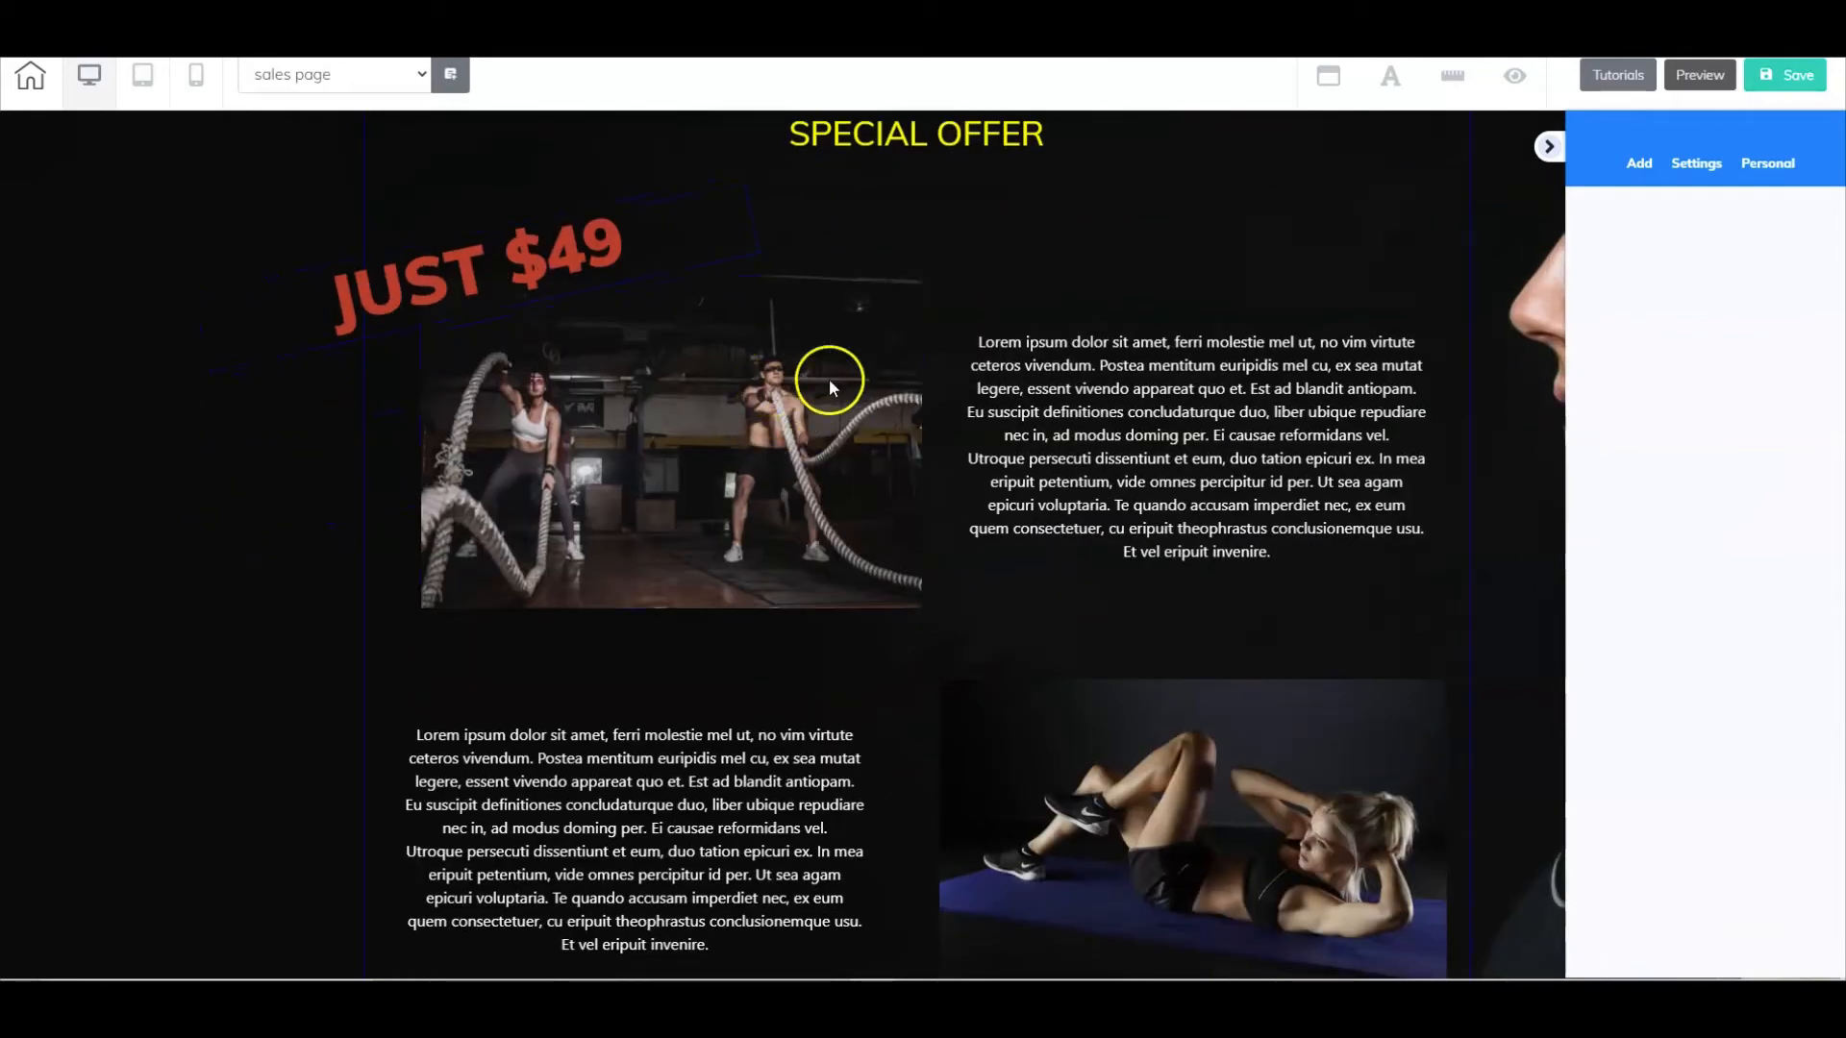
scroll(863, 442, down, 6)
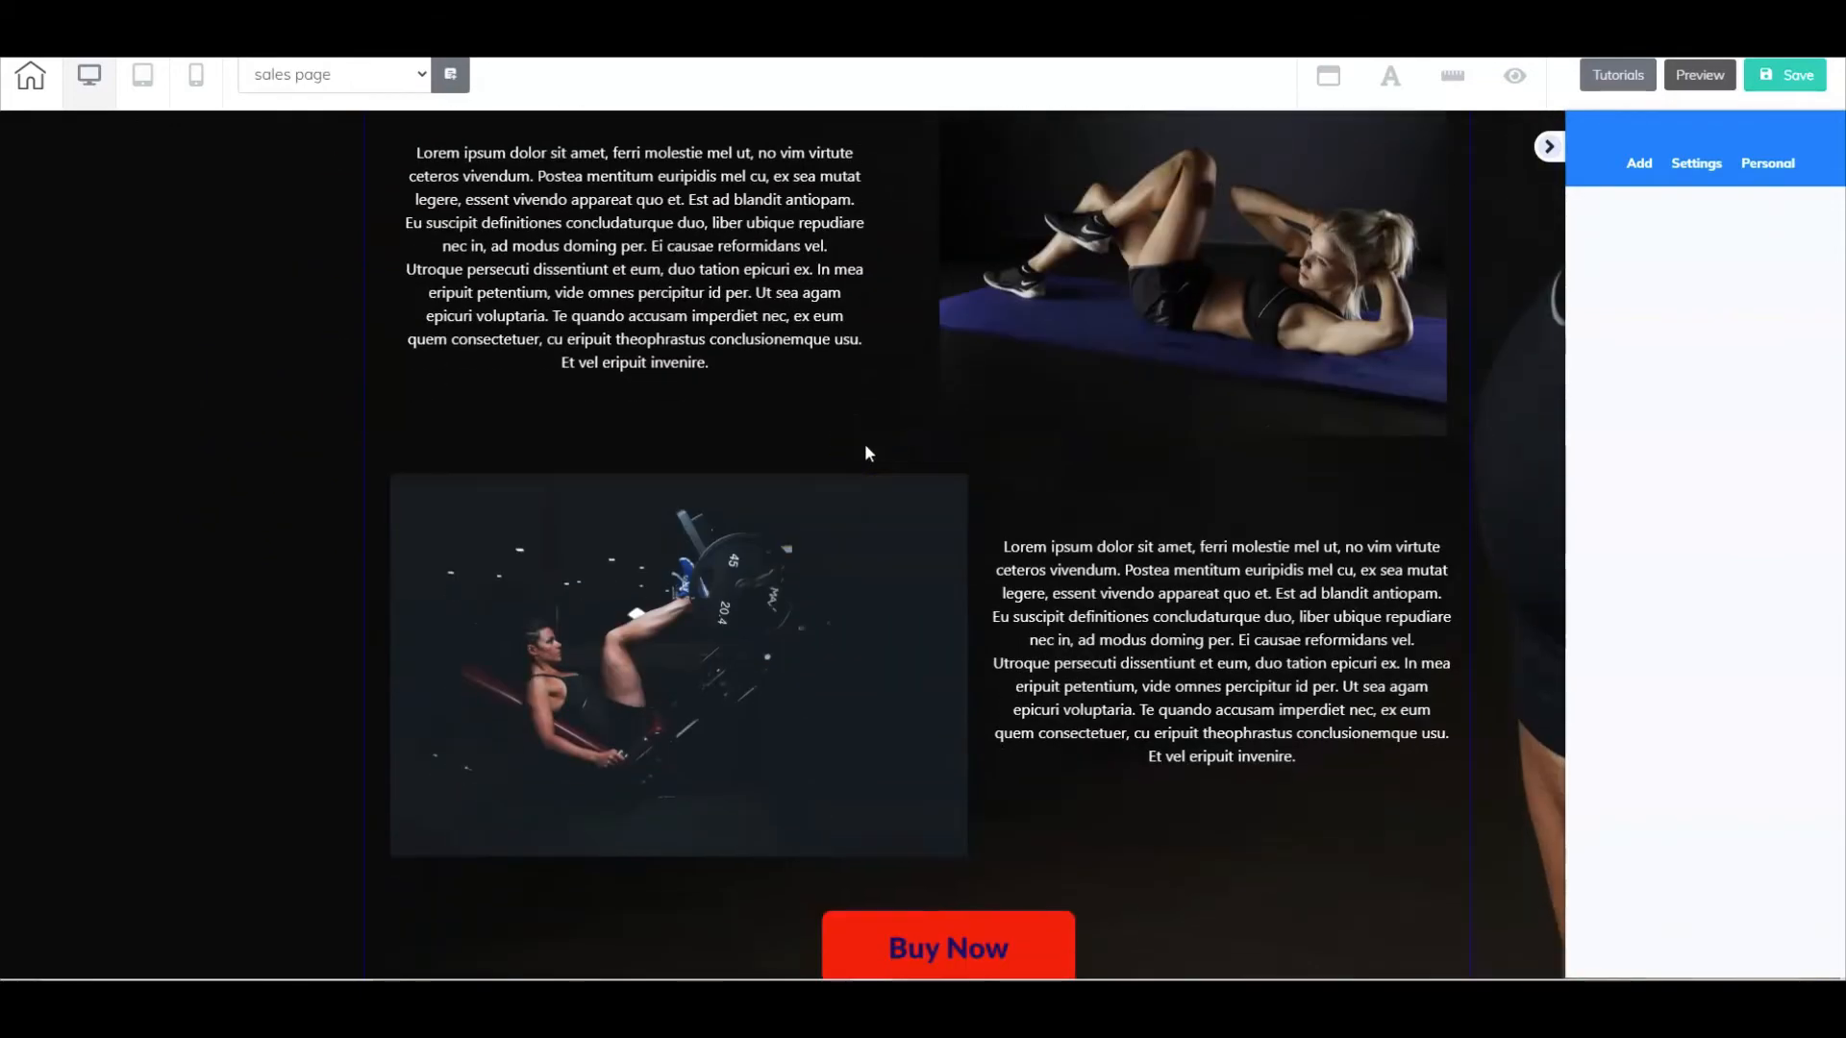
scroll(865, 449, up, 8)
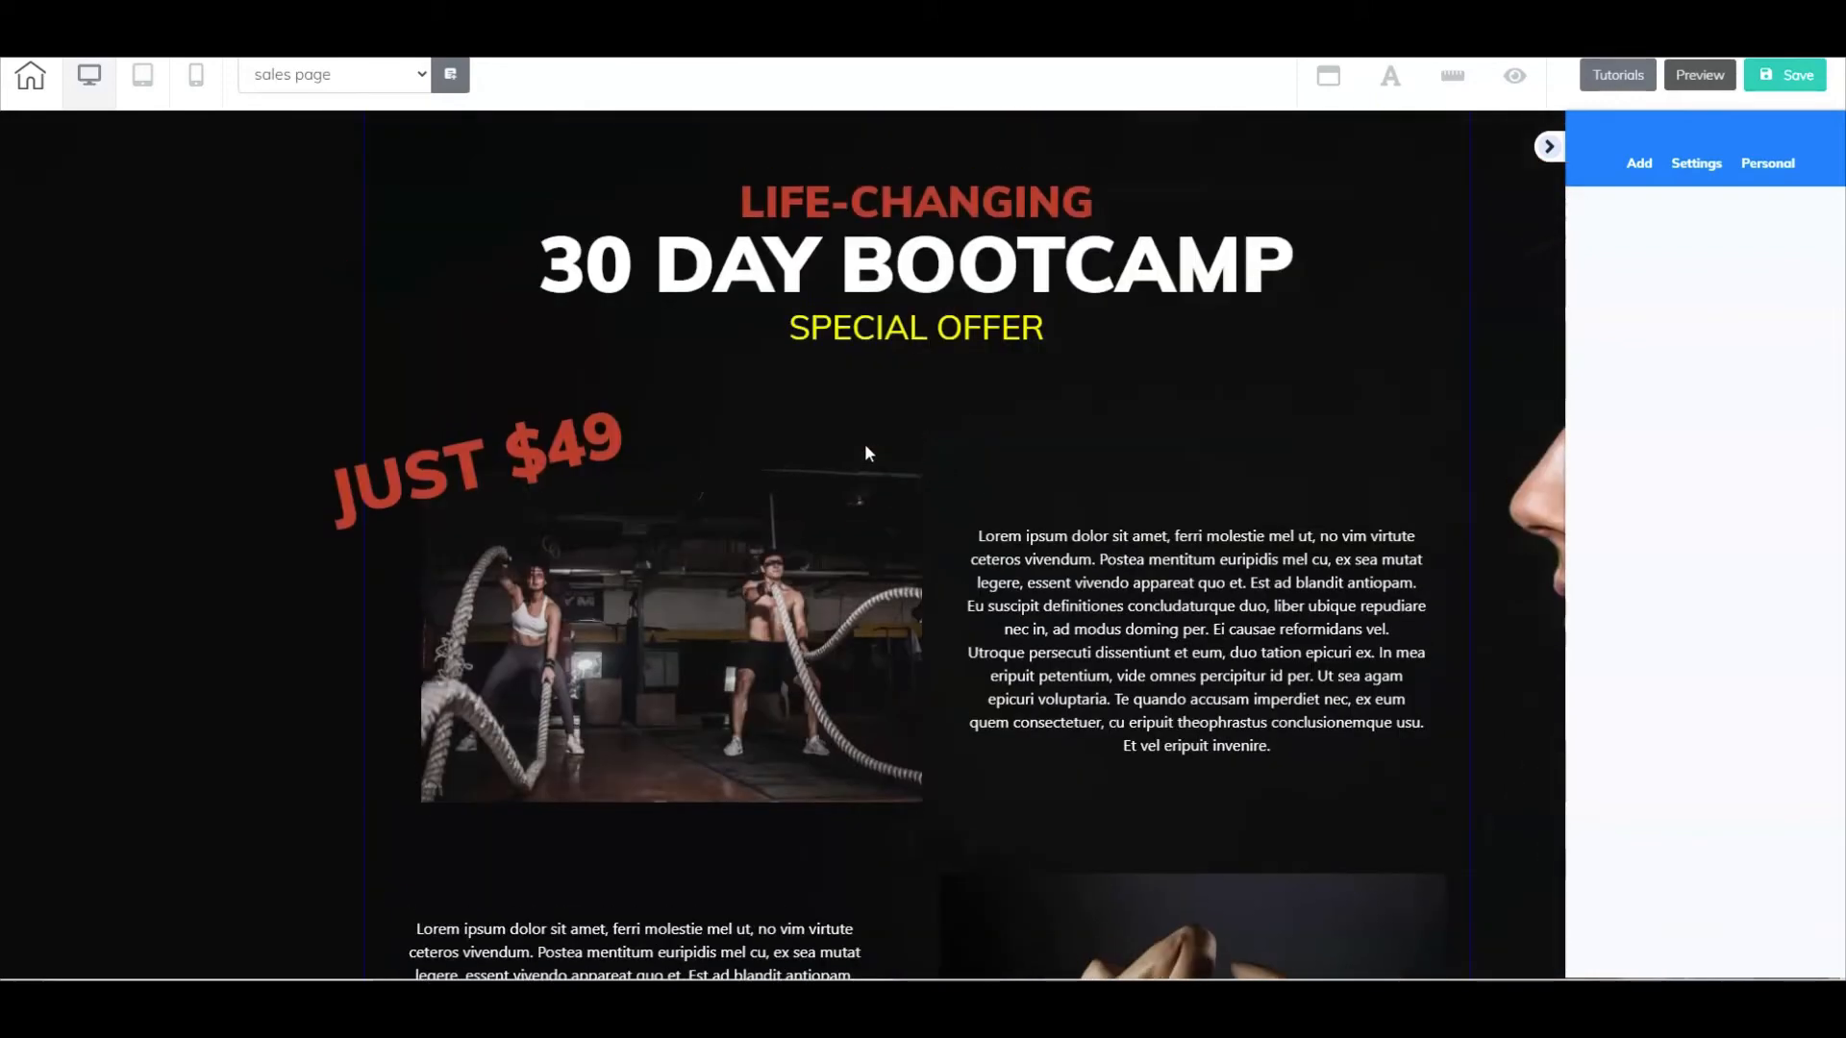
scroll(865, 450, down, 4)
scroll(867, 453, down, 7)
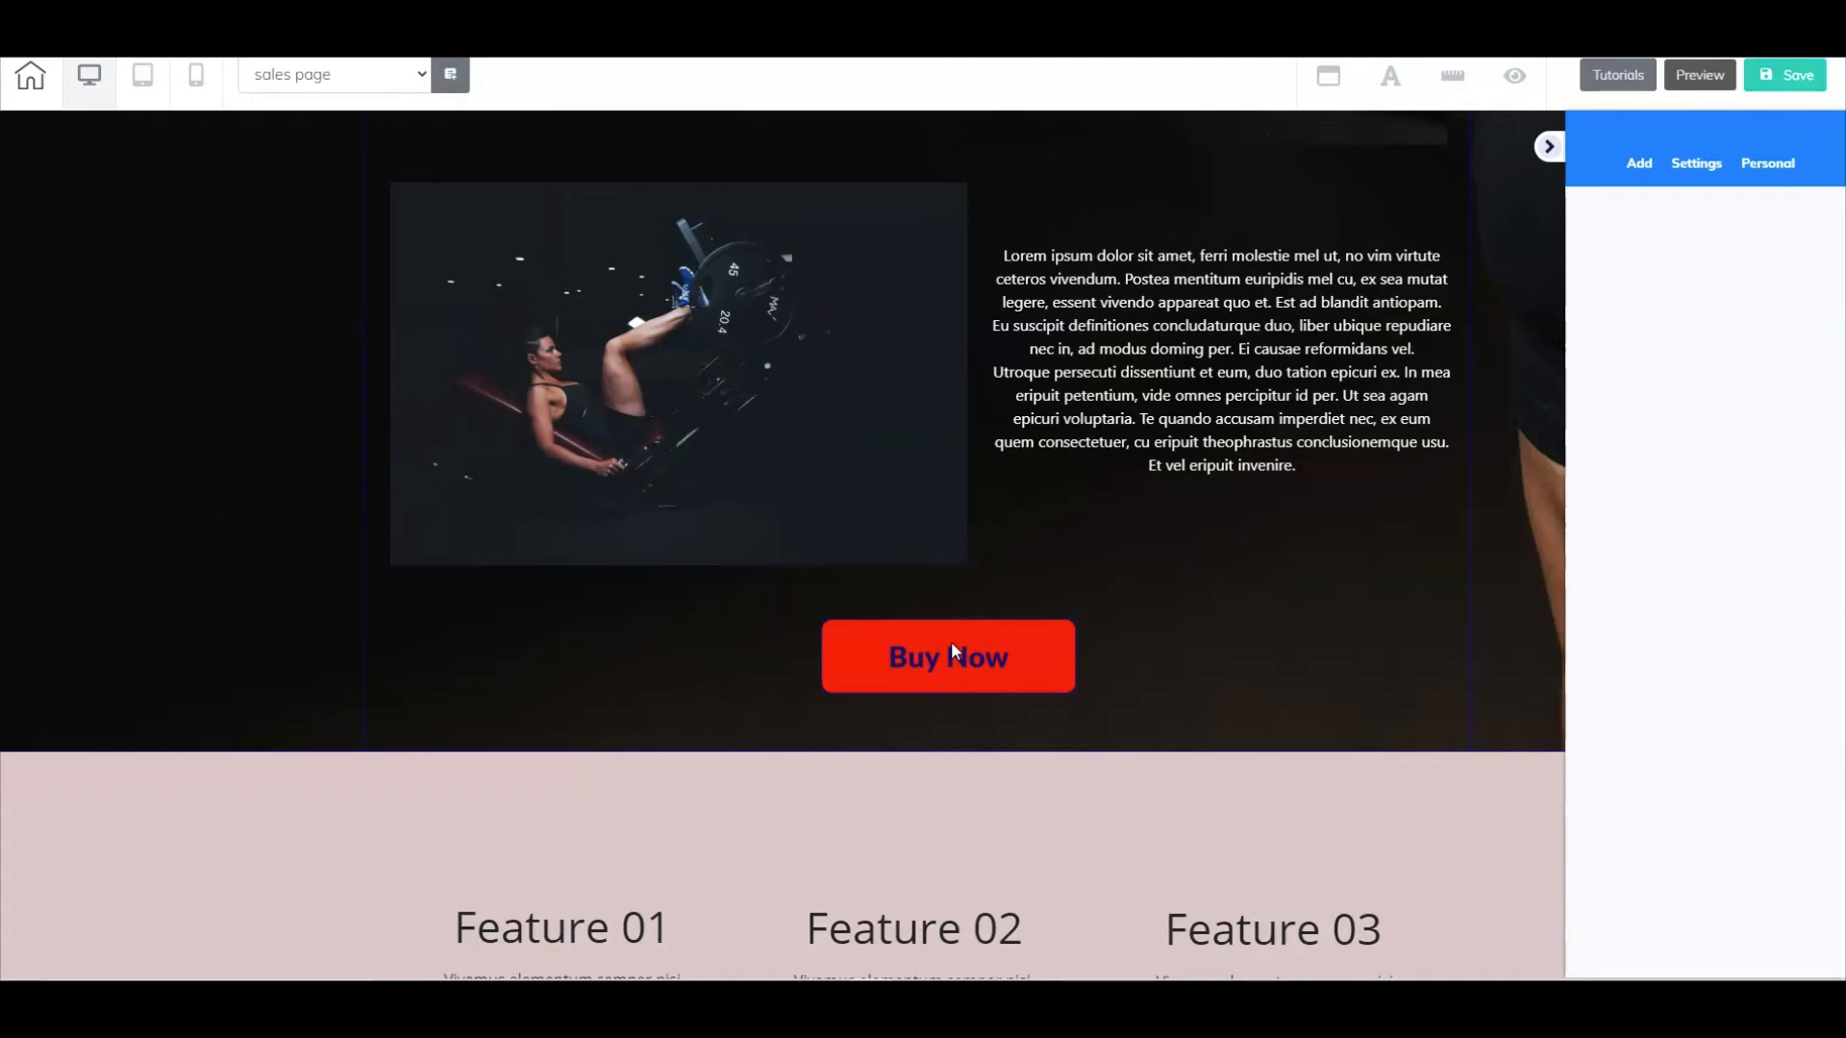
scroll(1044, 614, down, 5)
scroll(1046, 621, down, 10)
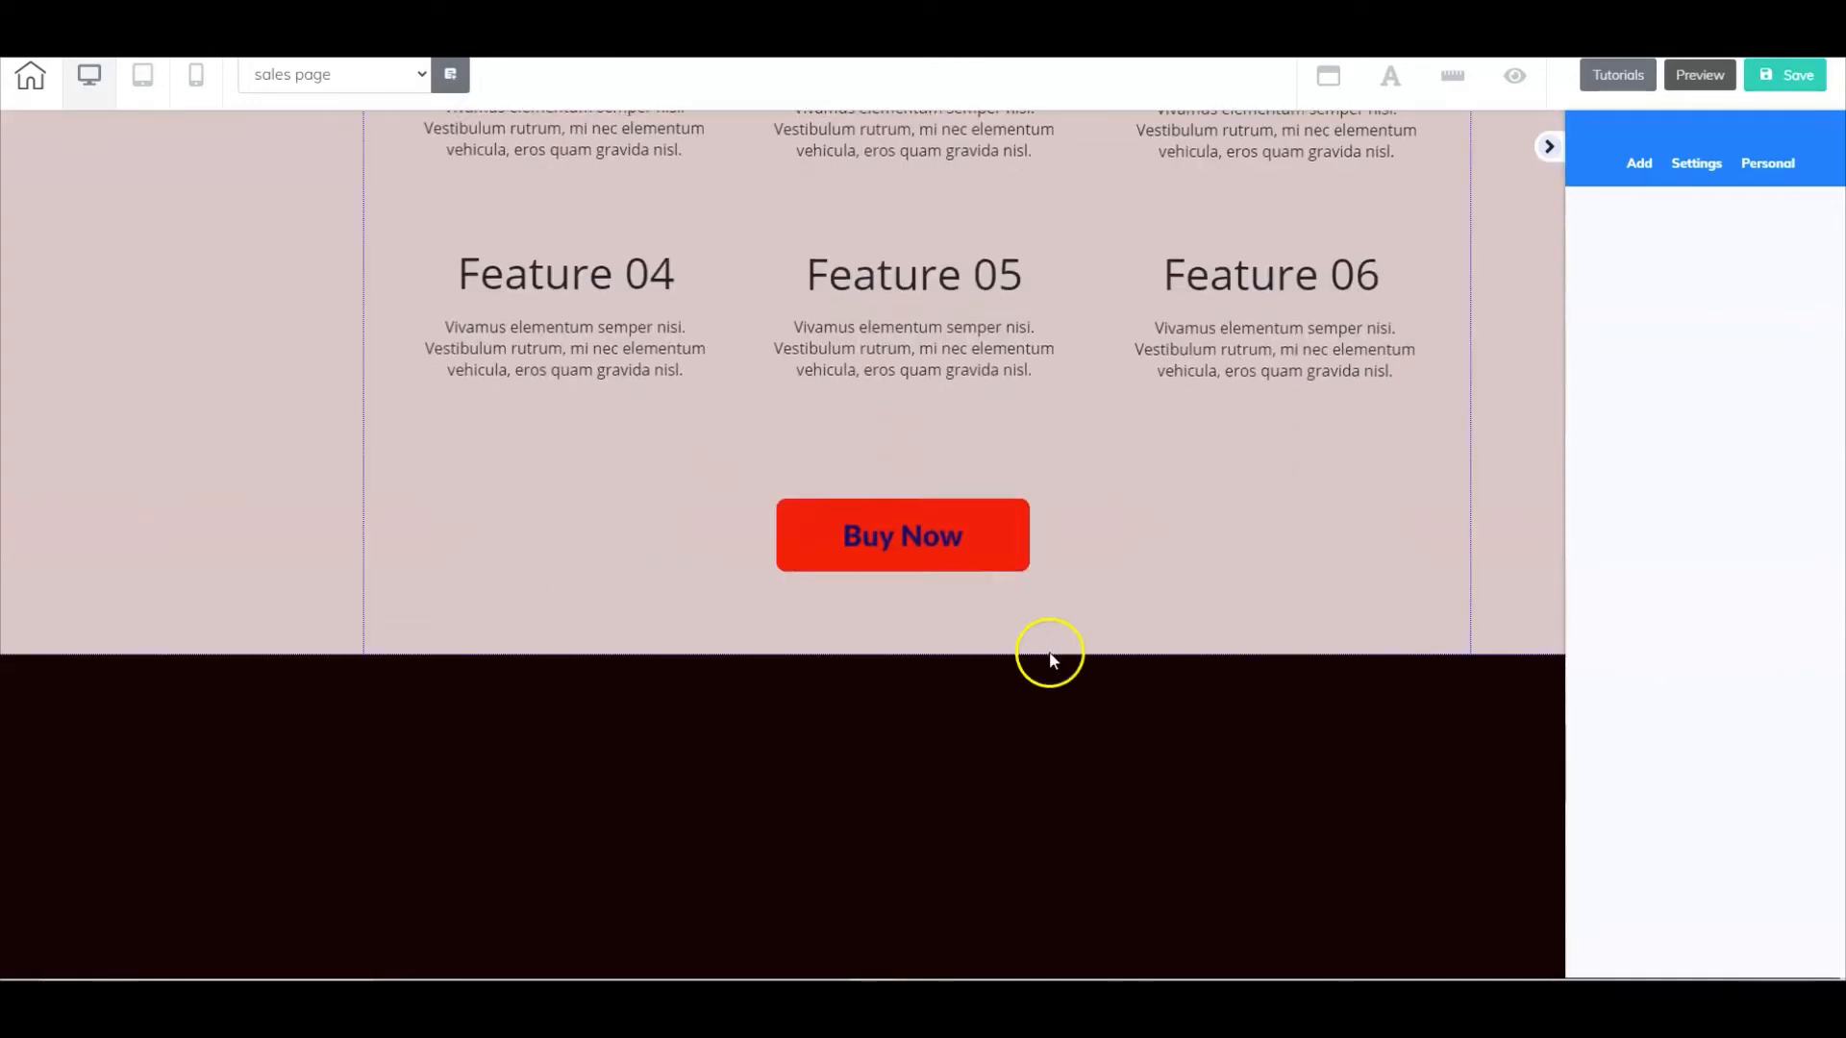
scroll(1051, 689, down, 5)
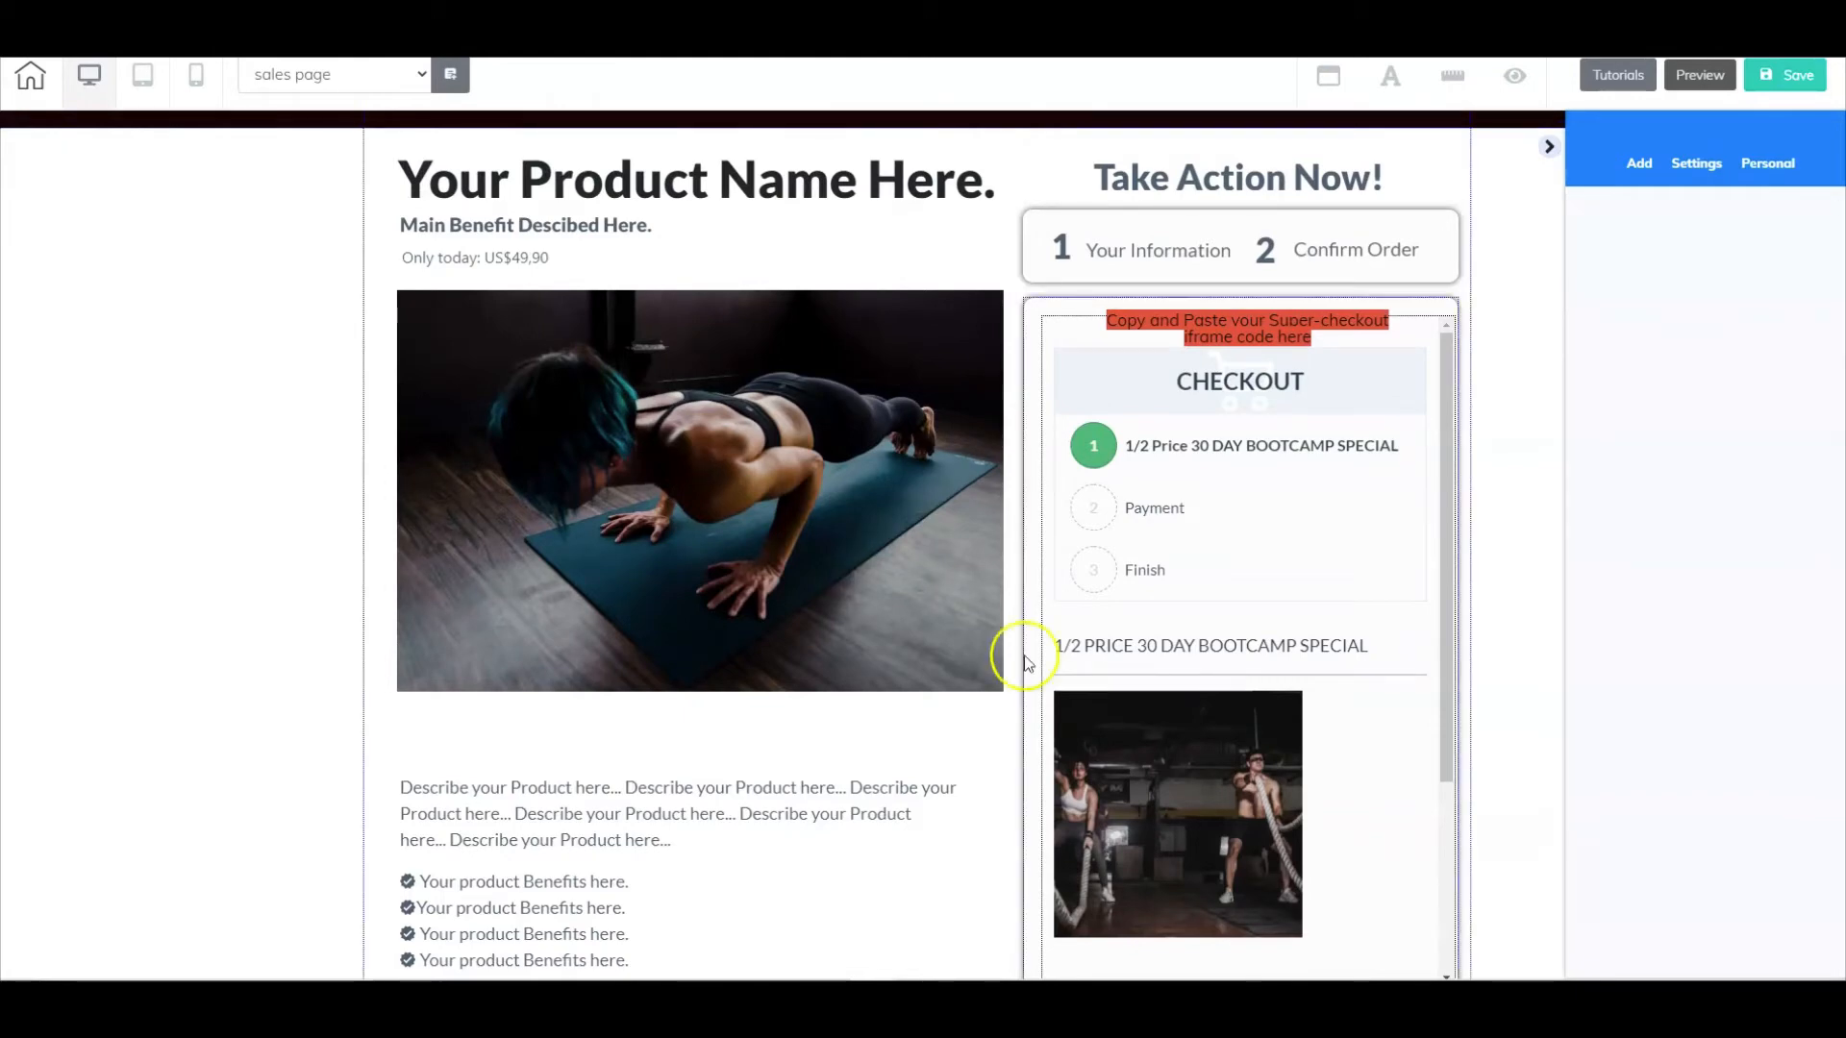
scroll(782, 568, down, 2)
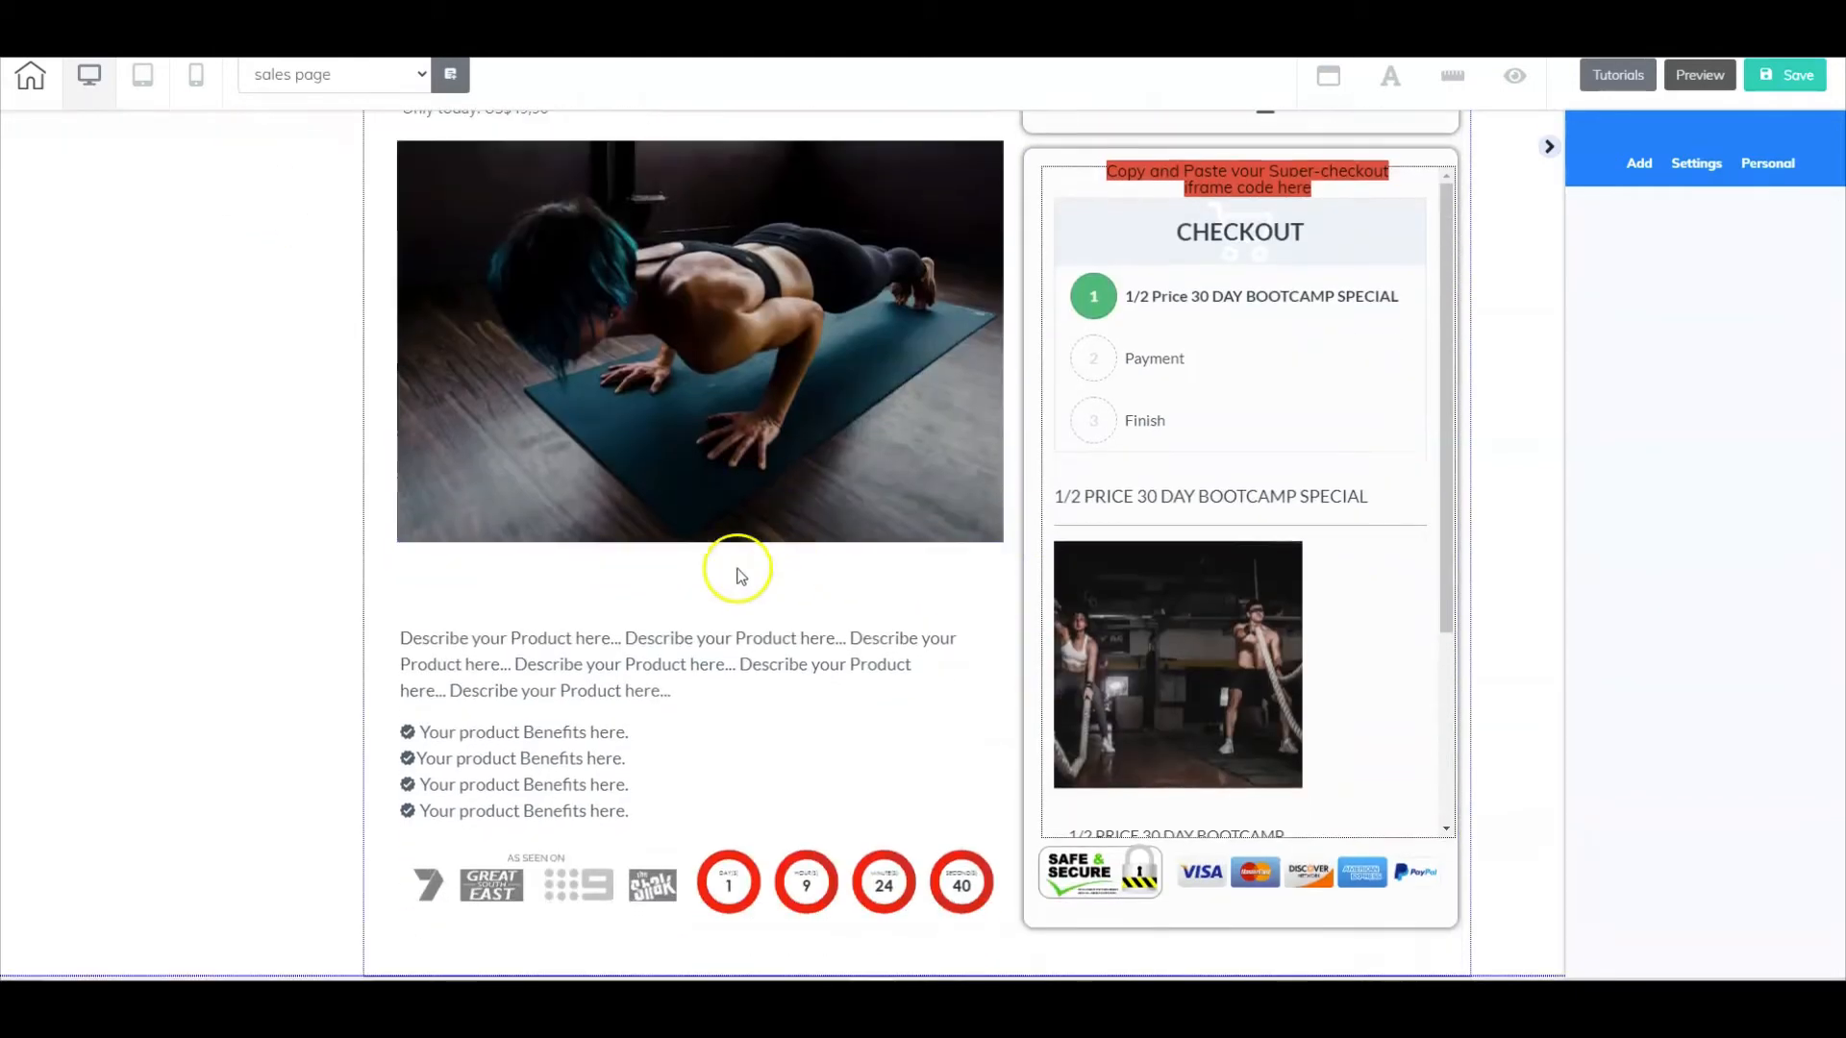
- Add the Checkout panel from the Checkout Banners category to the sales page
scroll(875, 693, up, 6)
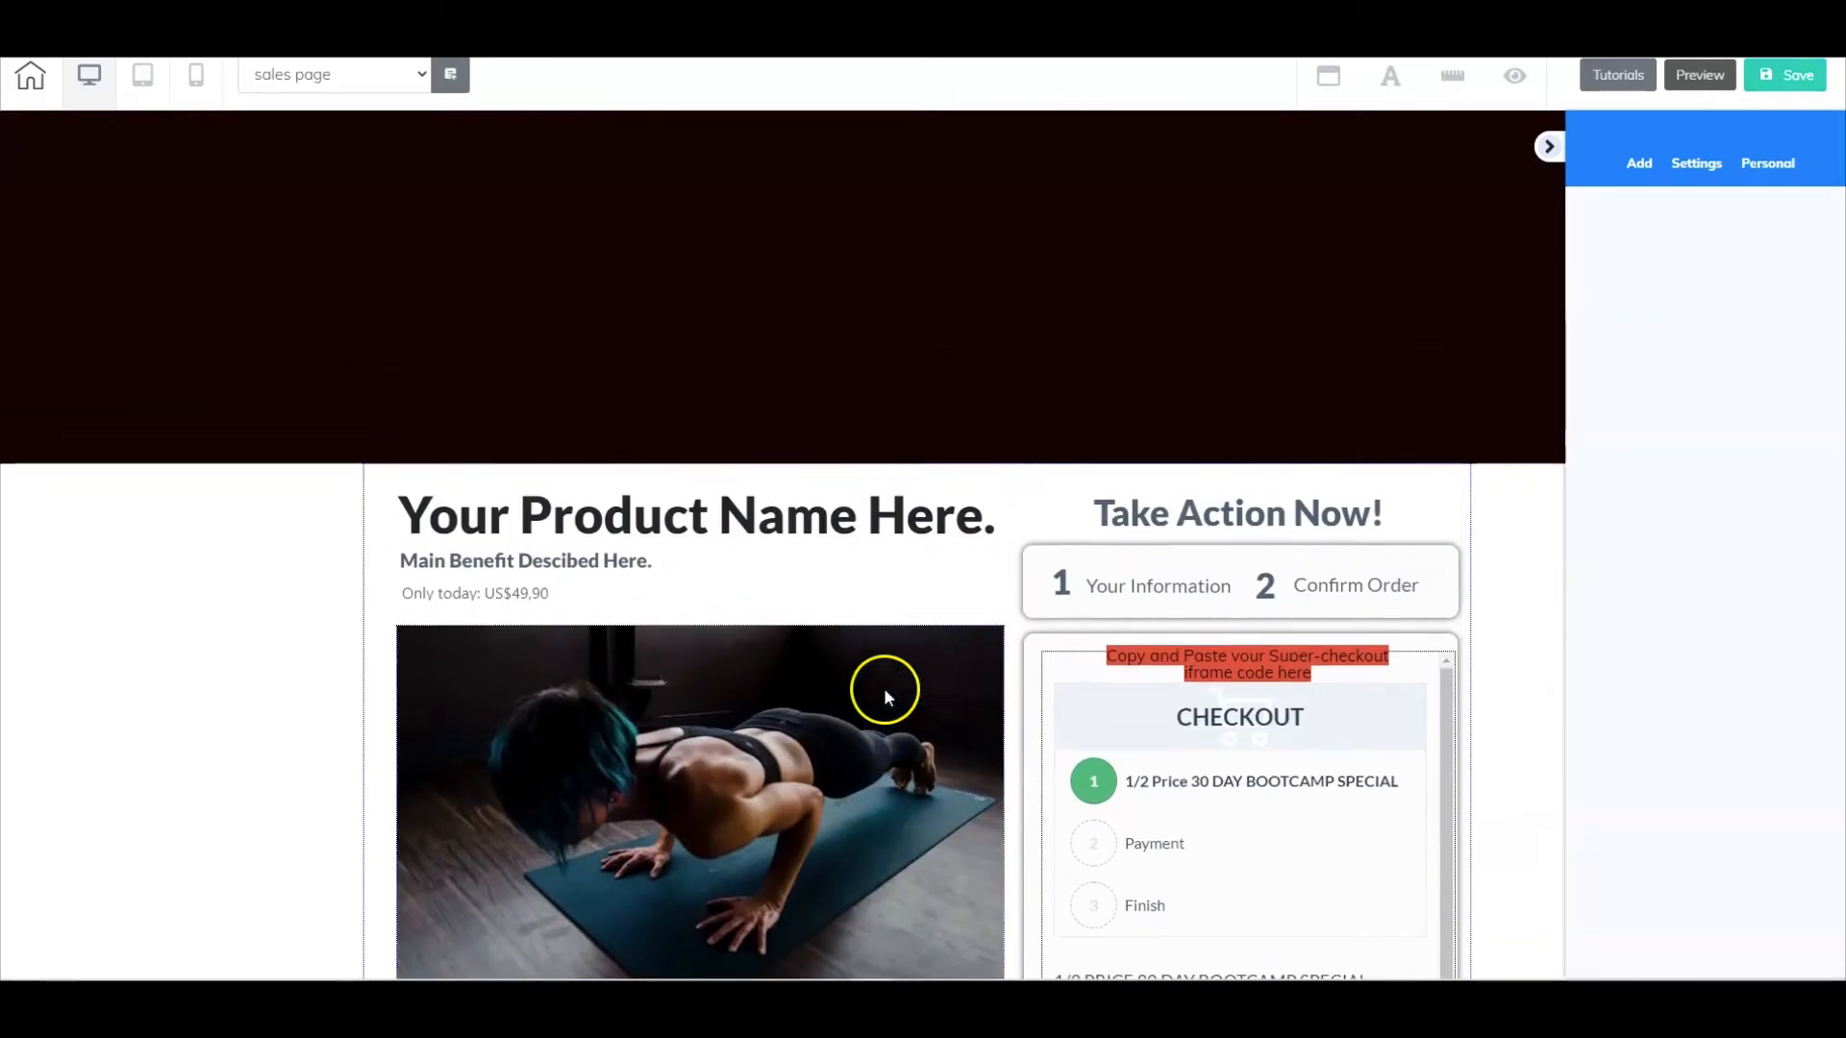
click(1639, 162)
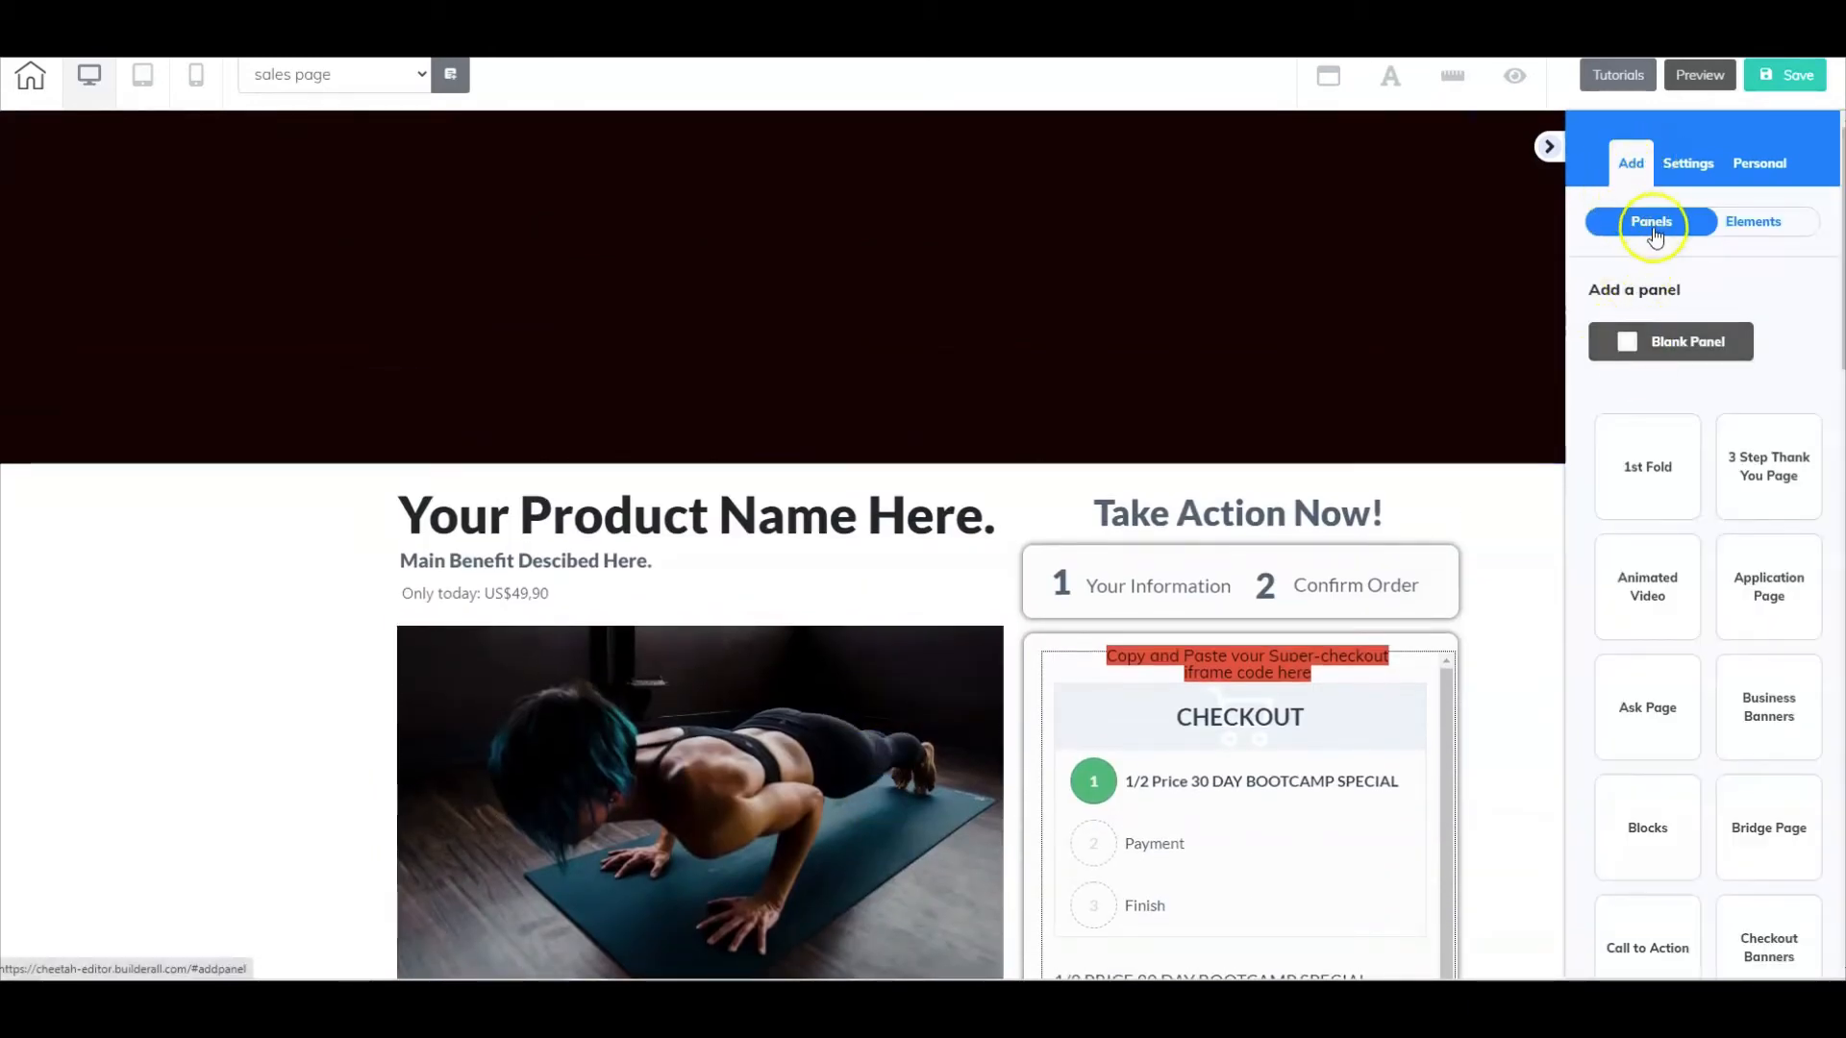
scroll(1651, 637, down, 4)
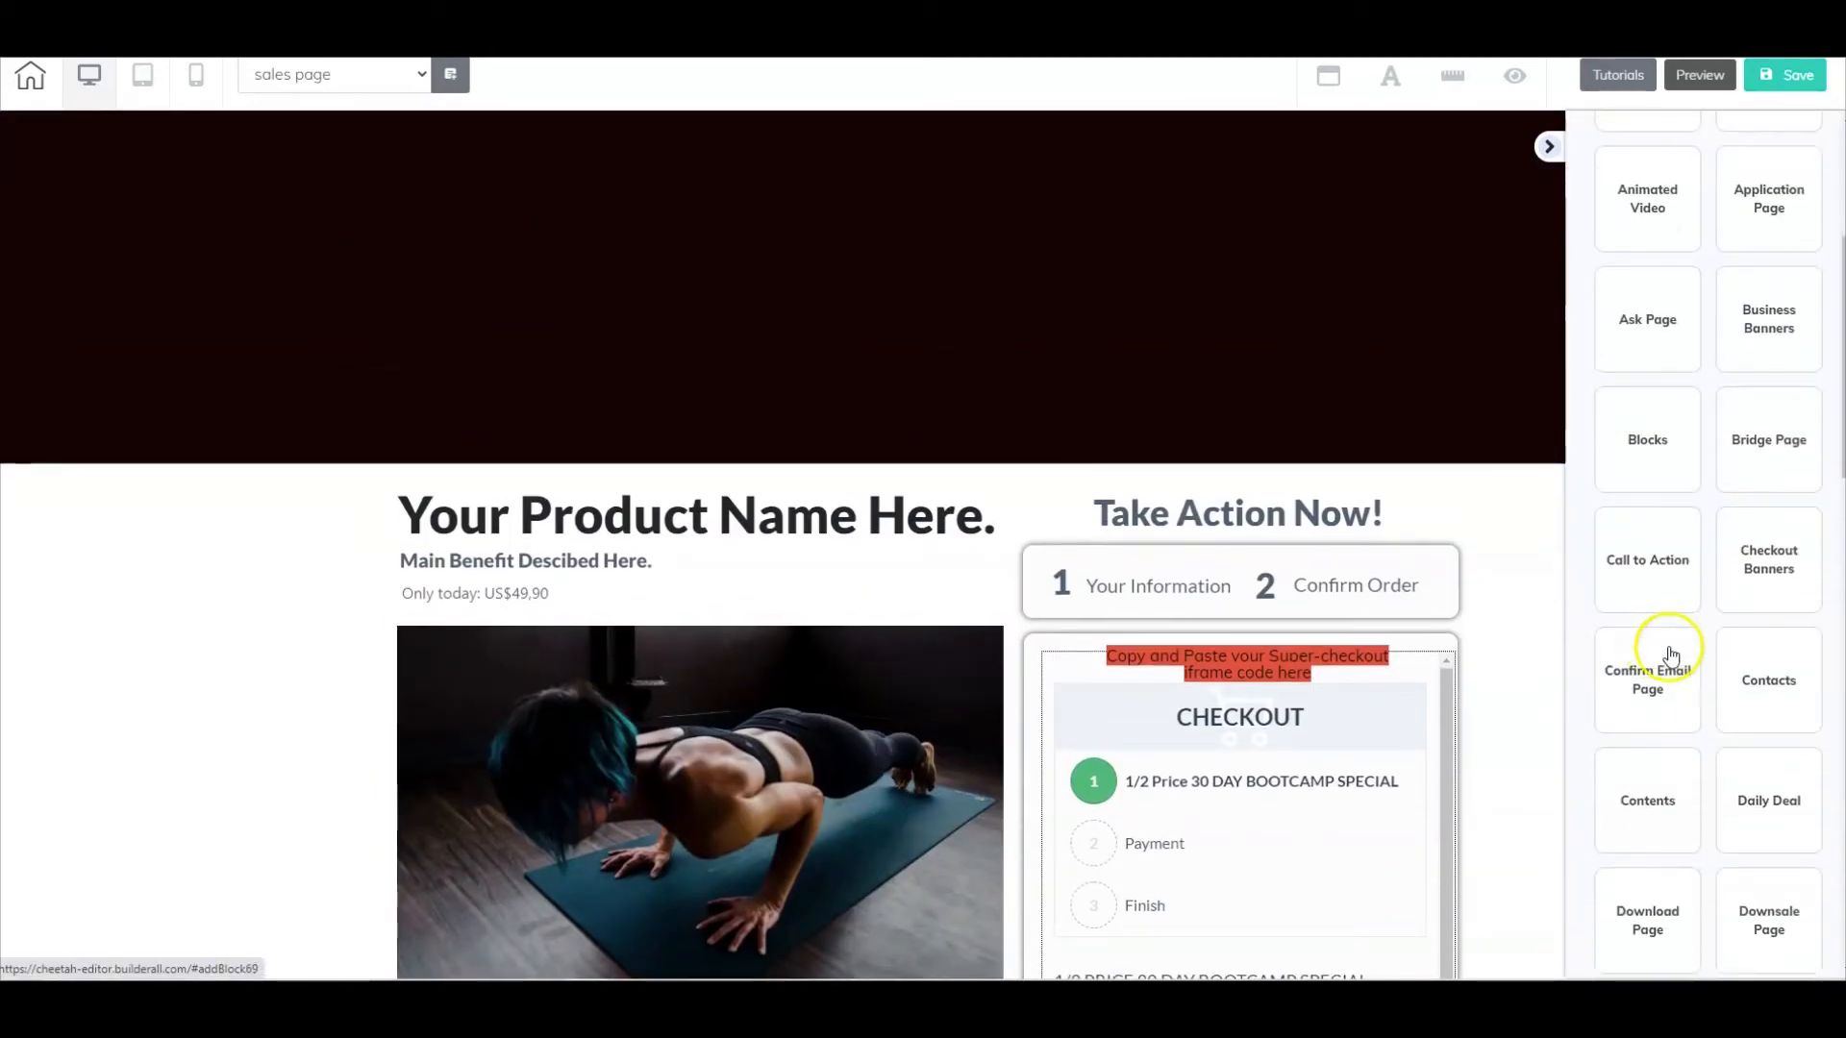
click(1761, 562)
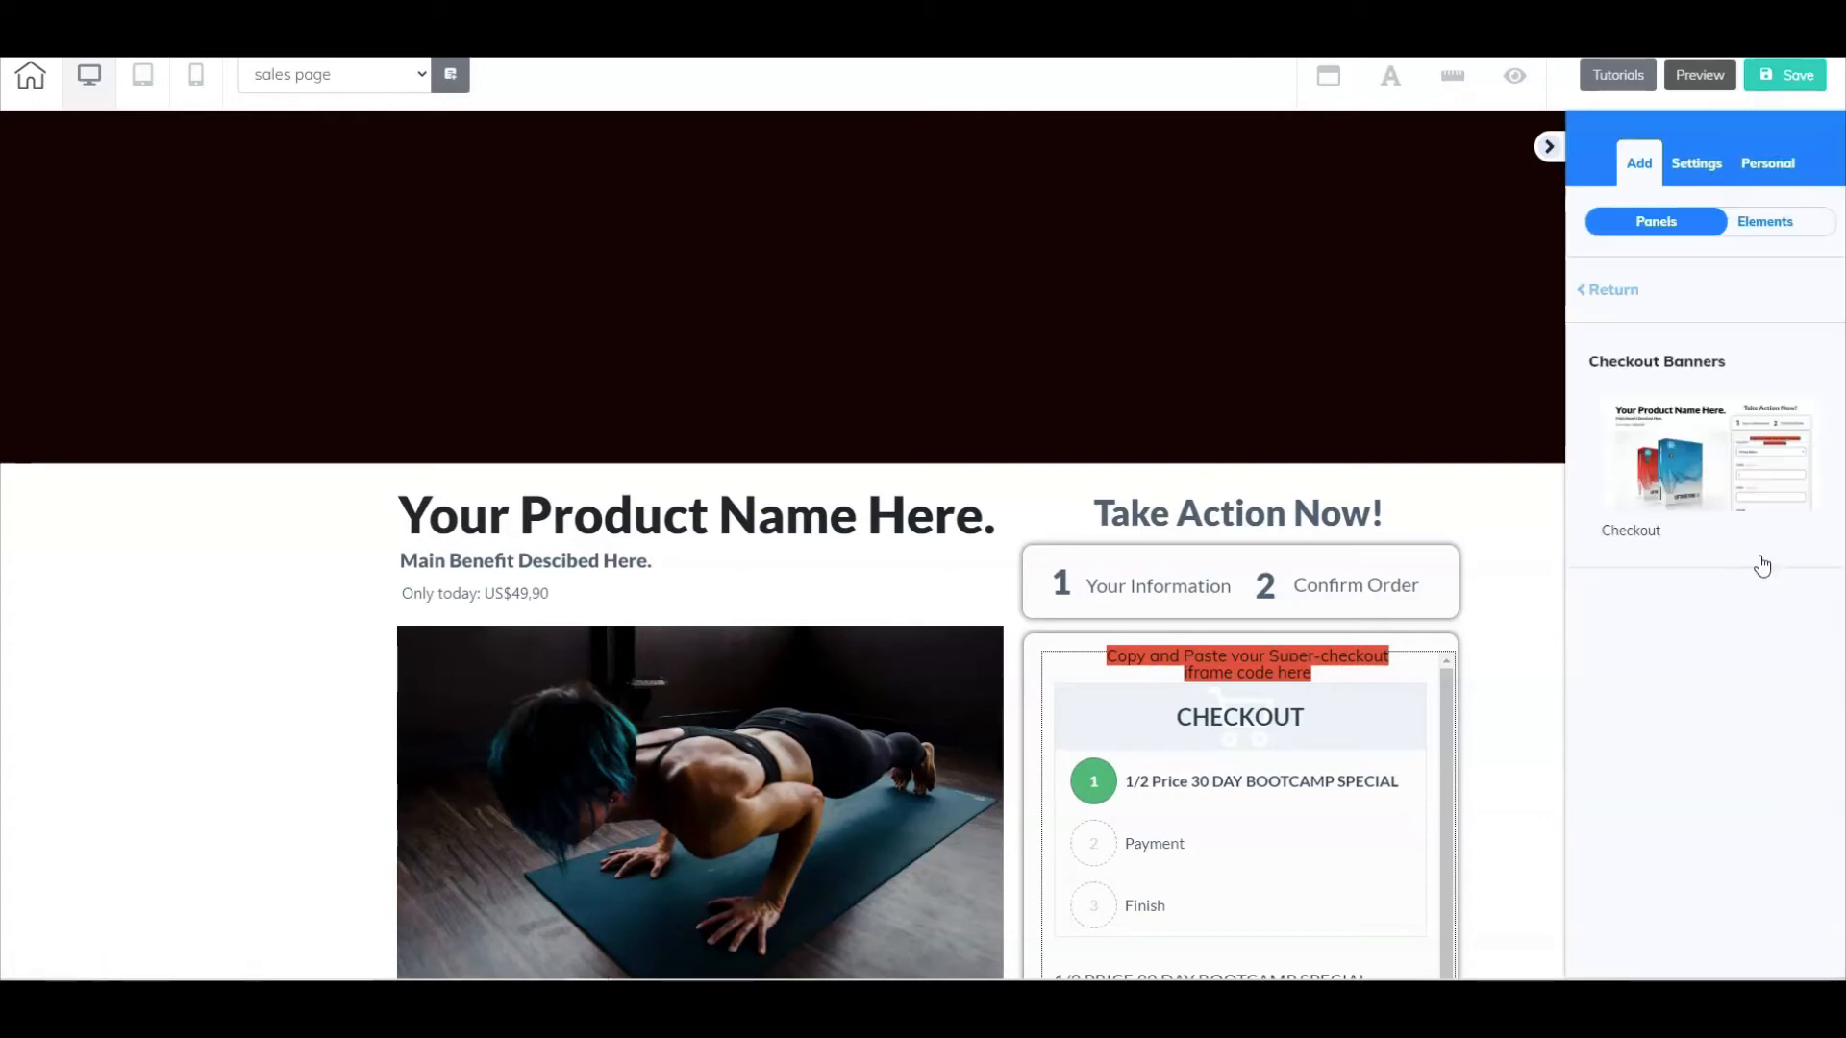
click(1749, 430)
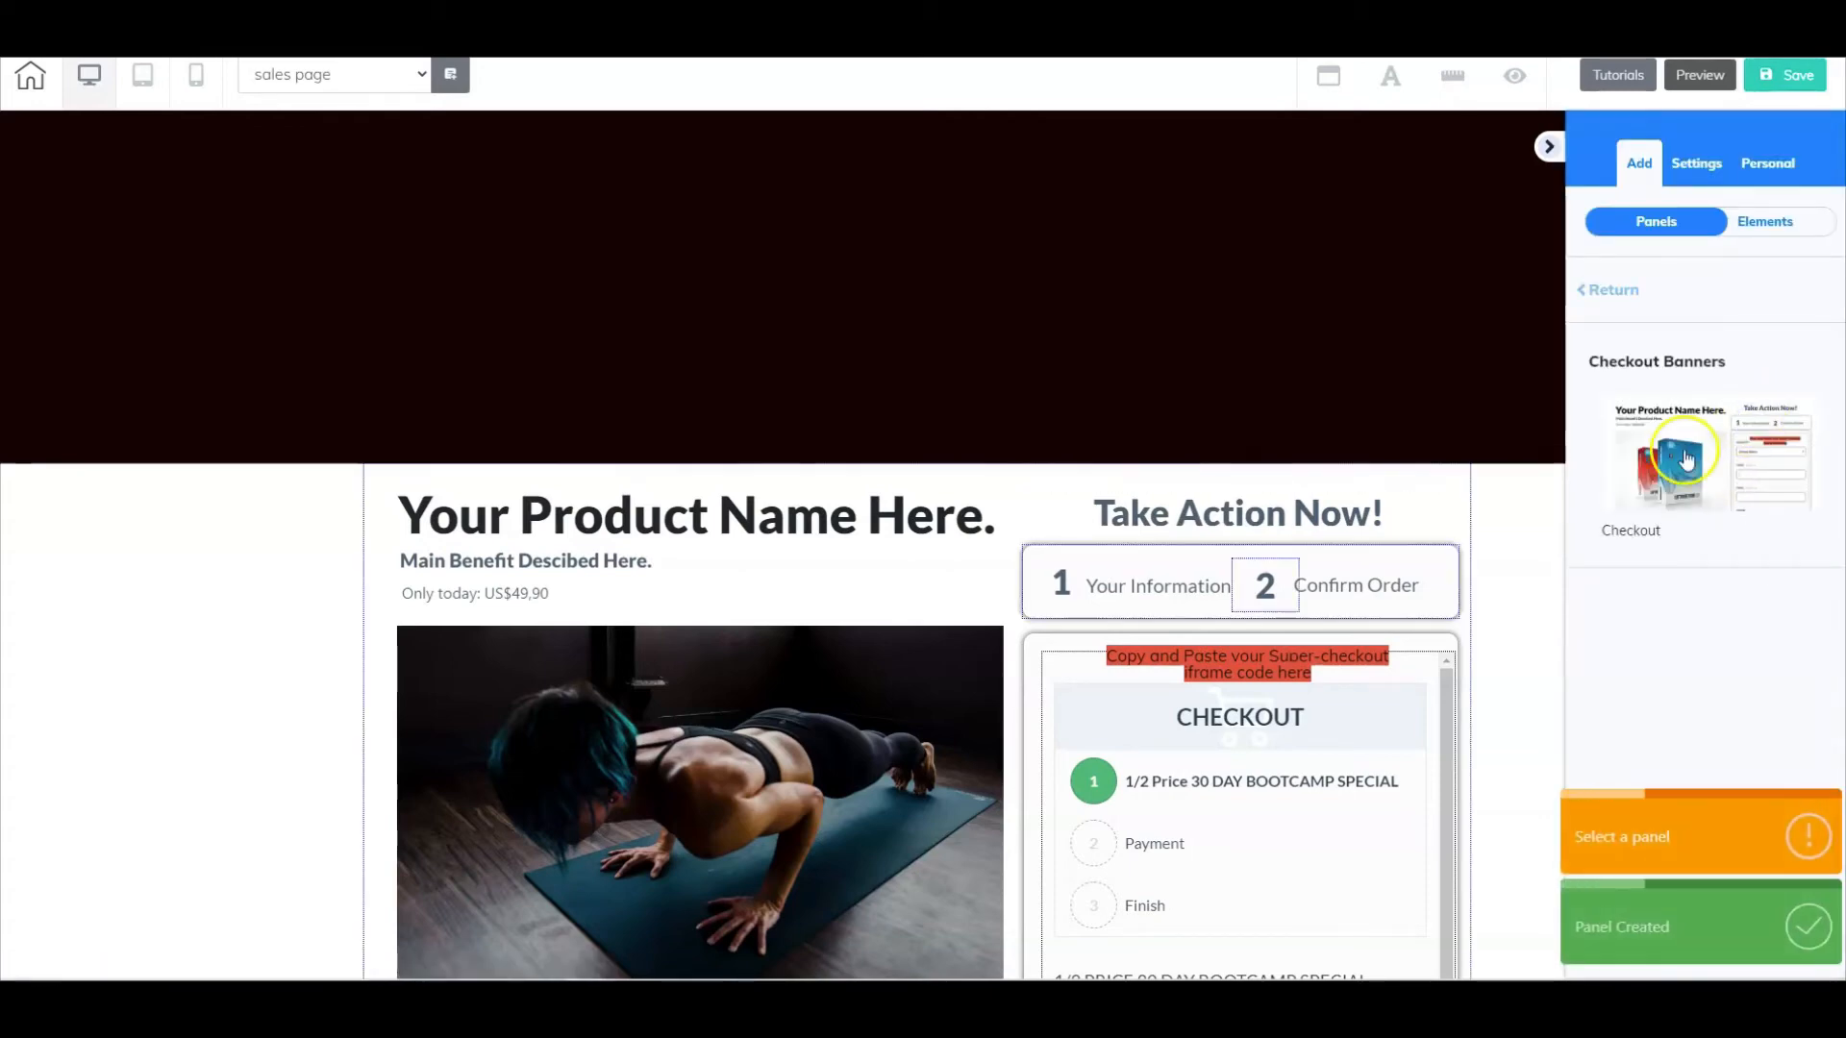
- Open the general settings of the new checkout panel's iframe and examine its Embed Doc code
scroll(1263, 575, down, 4)
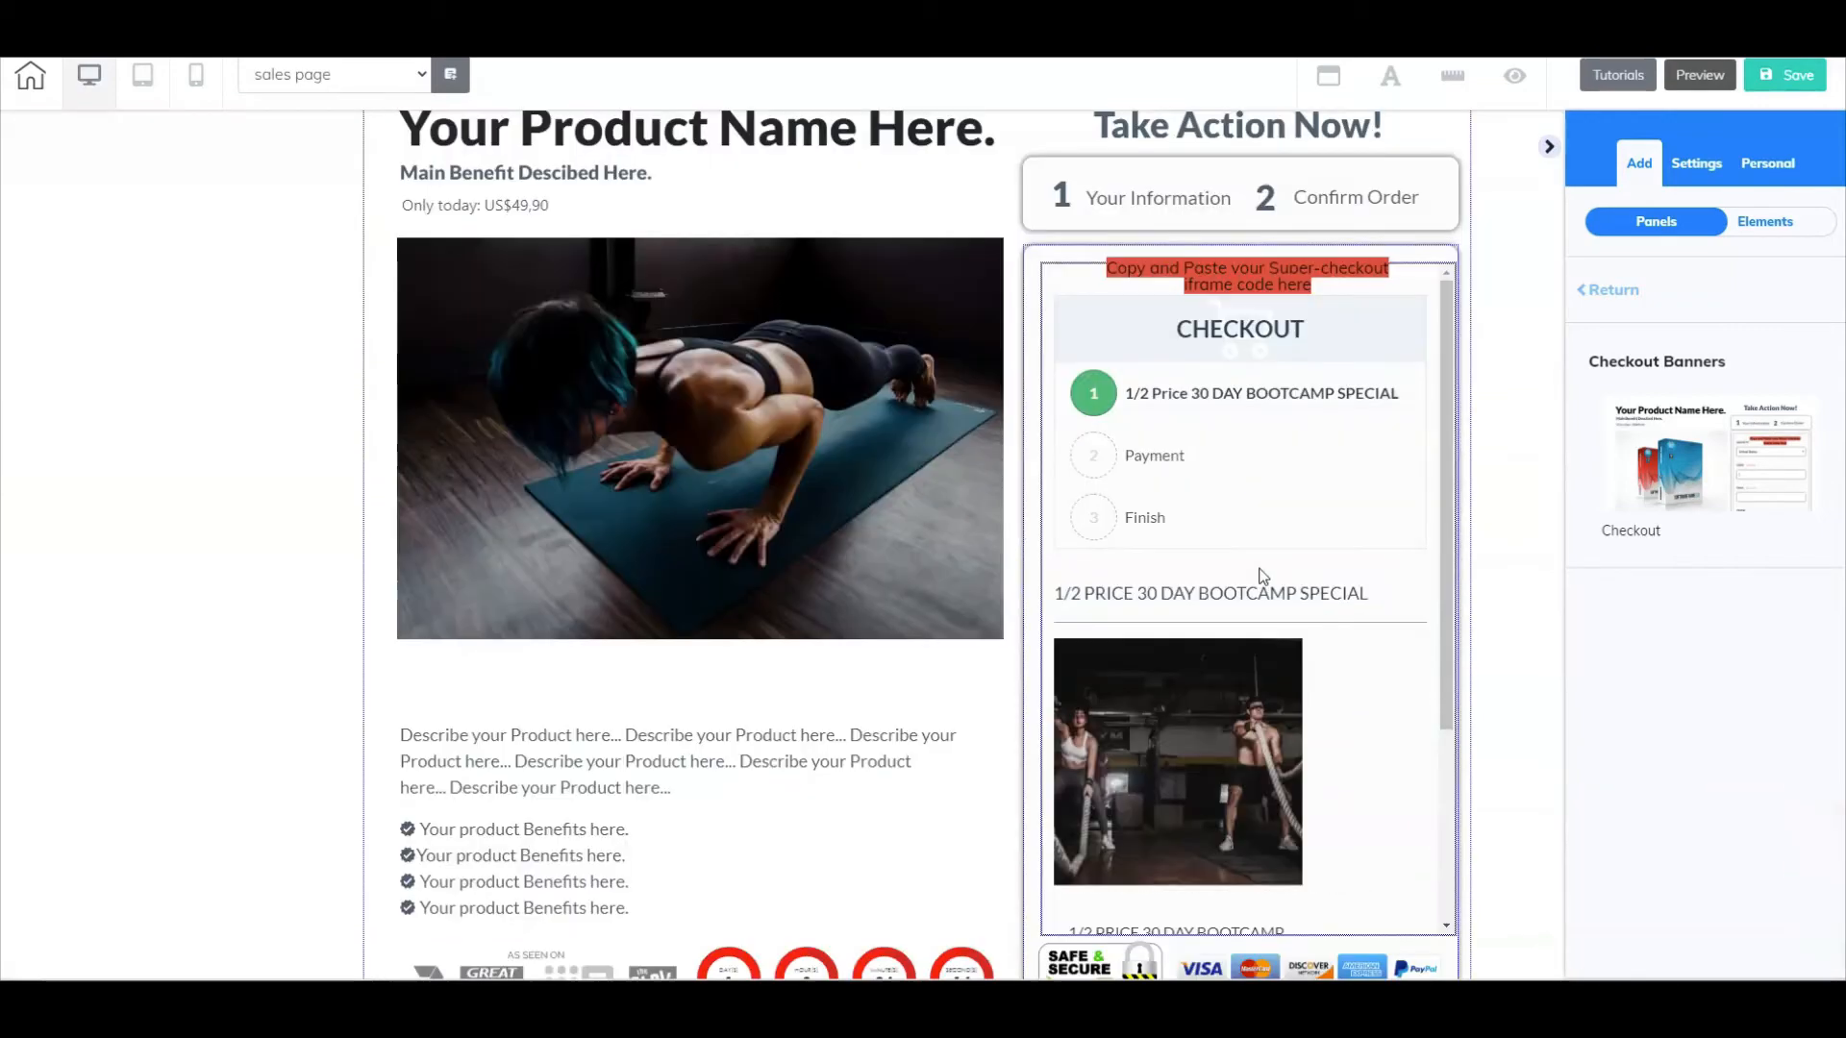
scroll(1262, 574, down, 10)
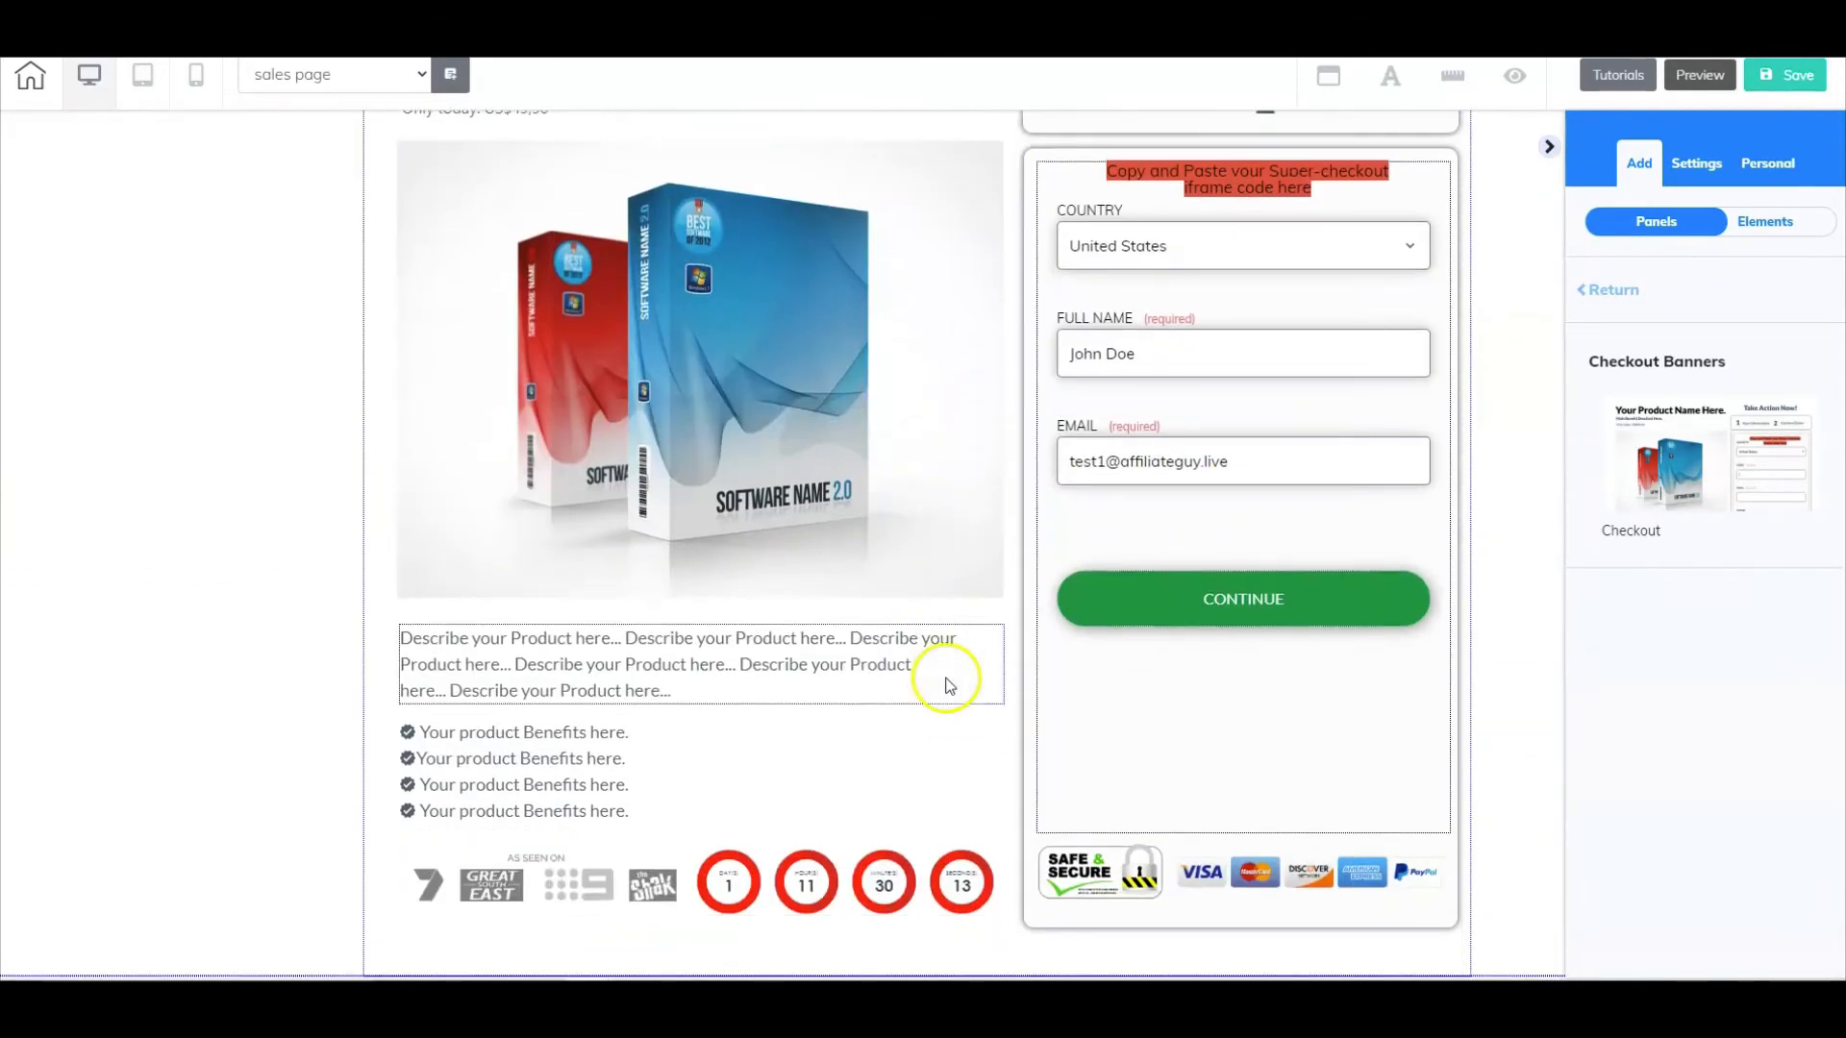
scroll(942, 673, up, 4)
scroll(865, 651, down, 3)
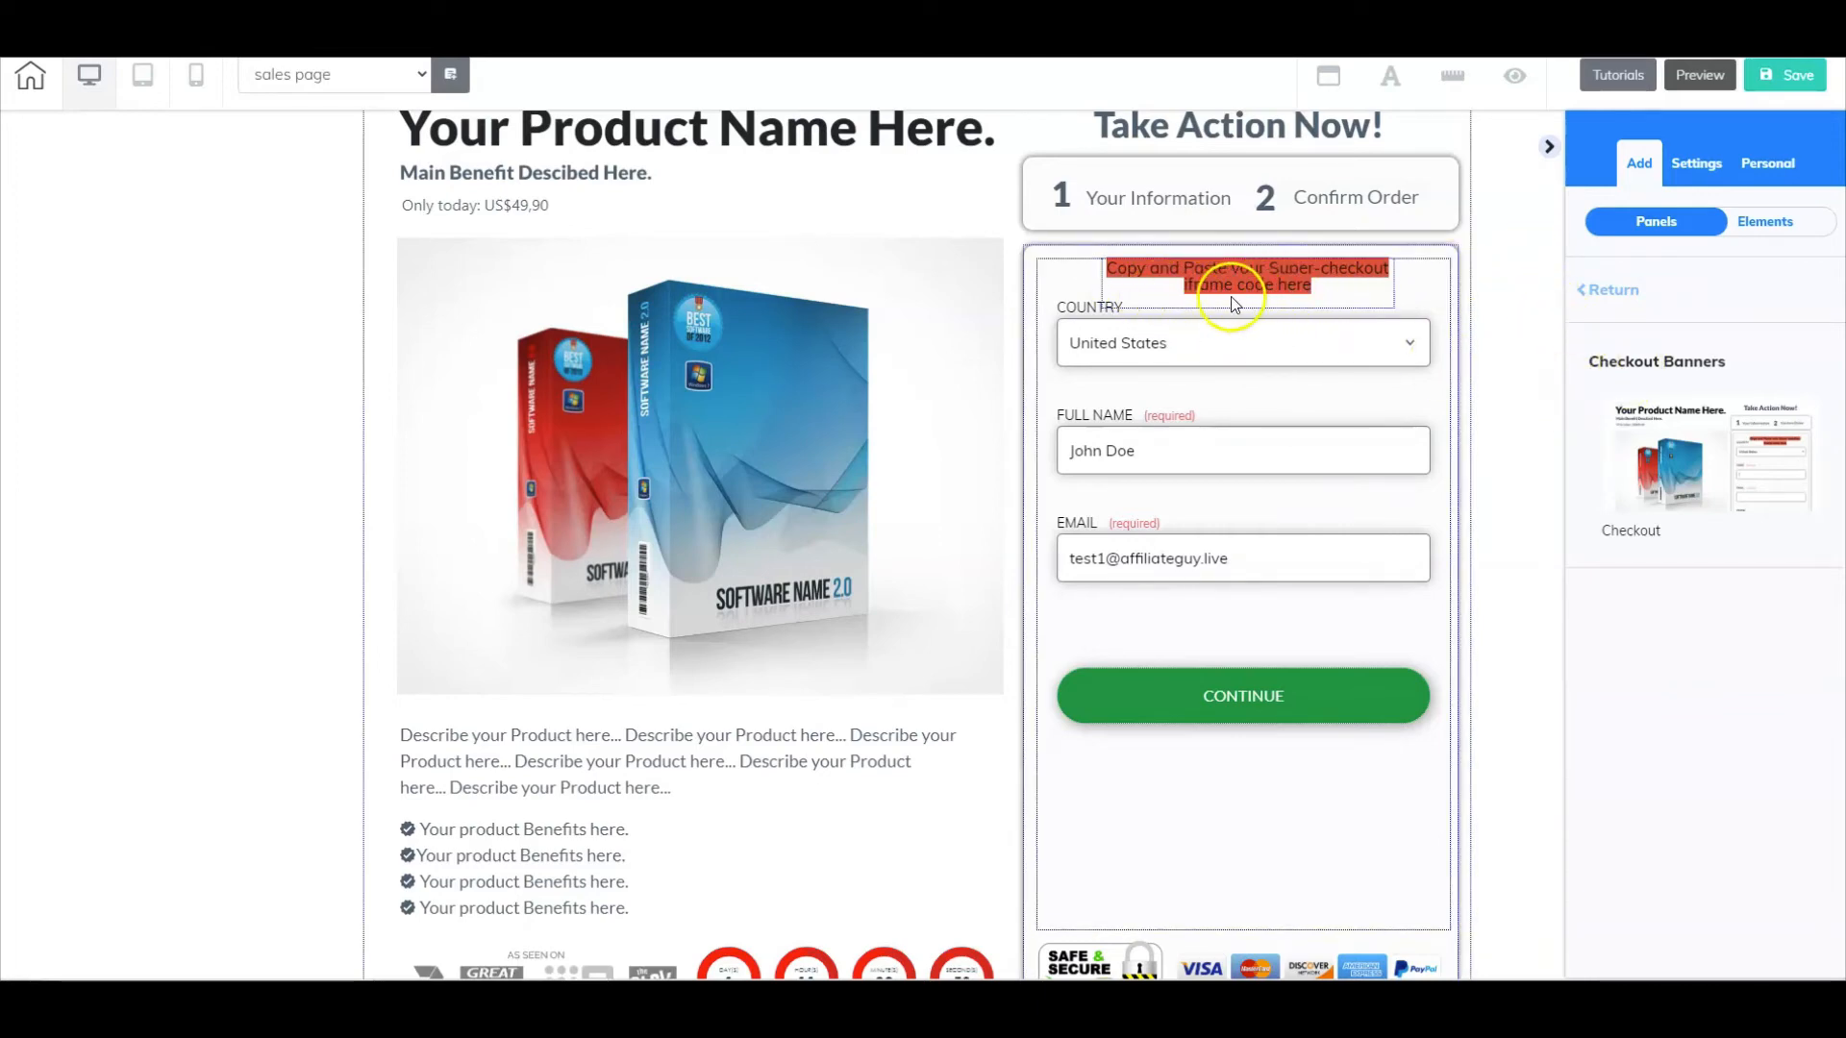
click(1225, 353)
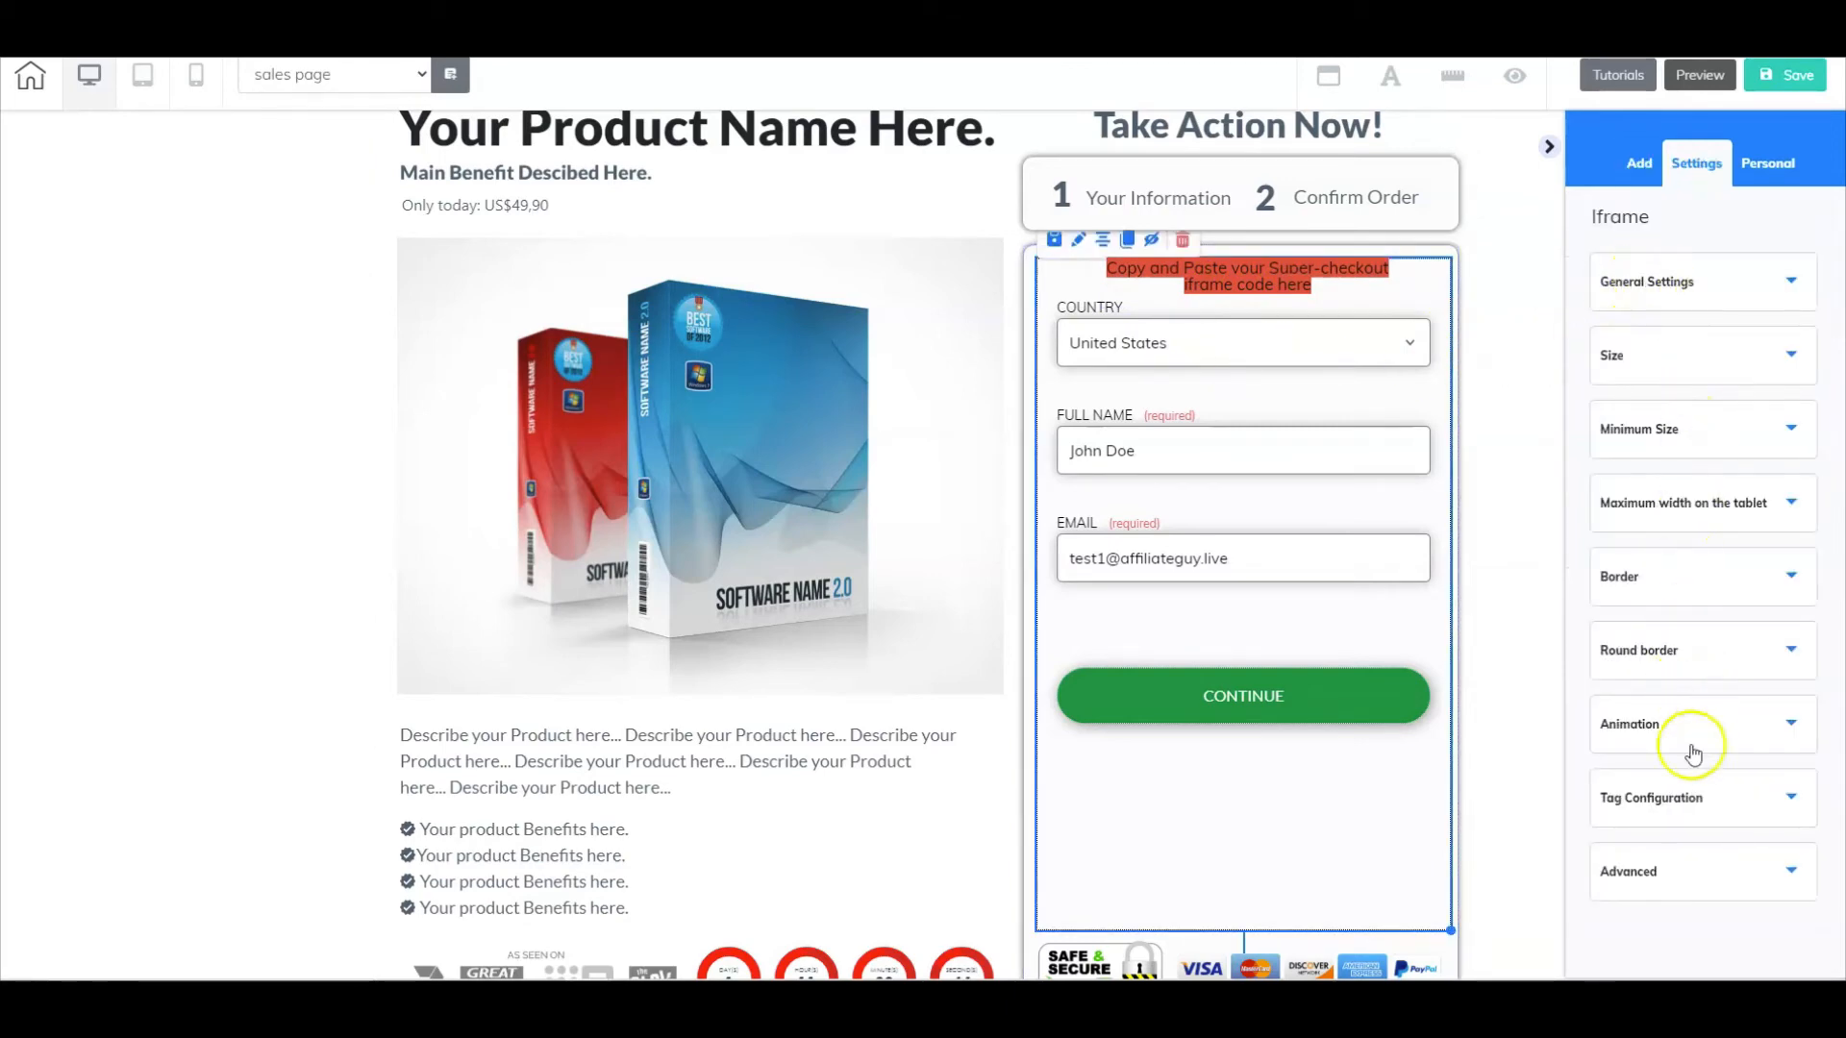
click(1692, 280)
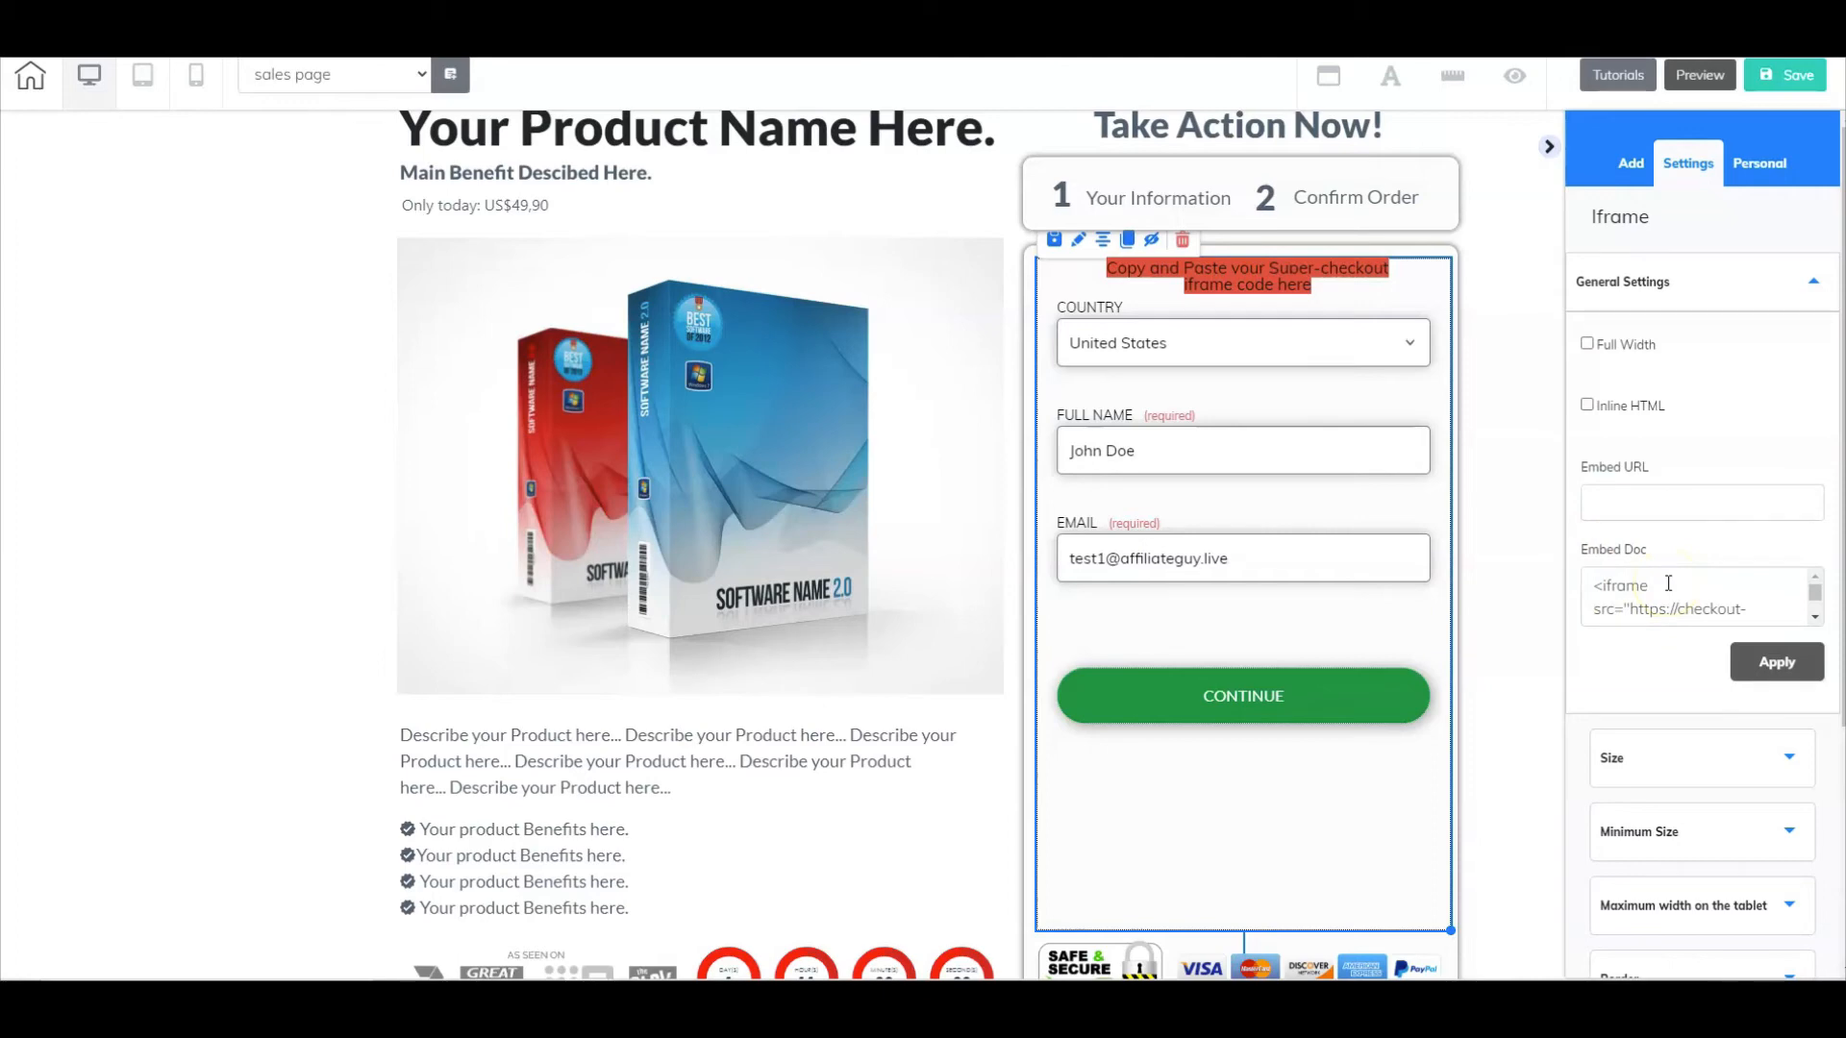
- Select the iframe in the original bootcamp checkout panel and apply its existing Embed URL
scroll(1249, 605, up, 8)
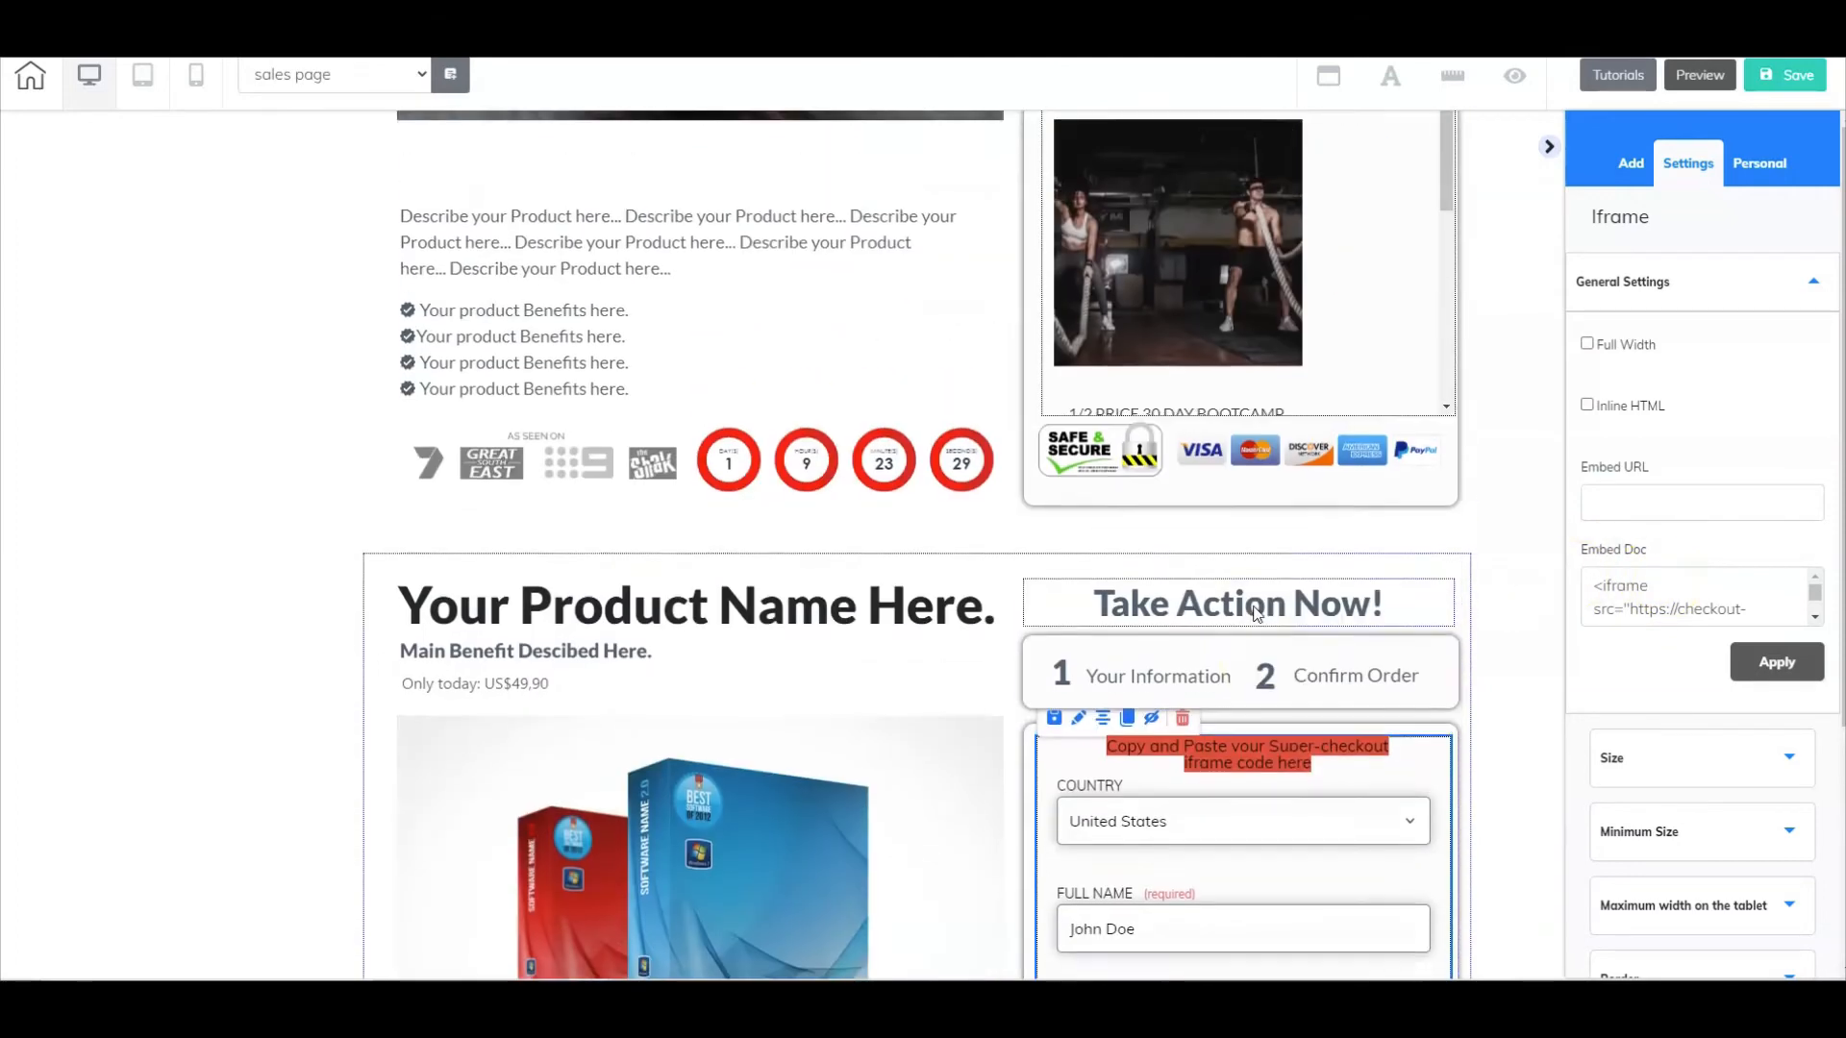
scroll(1254, 613, up, 1)
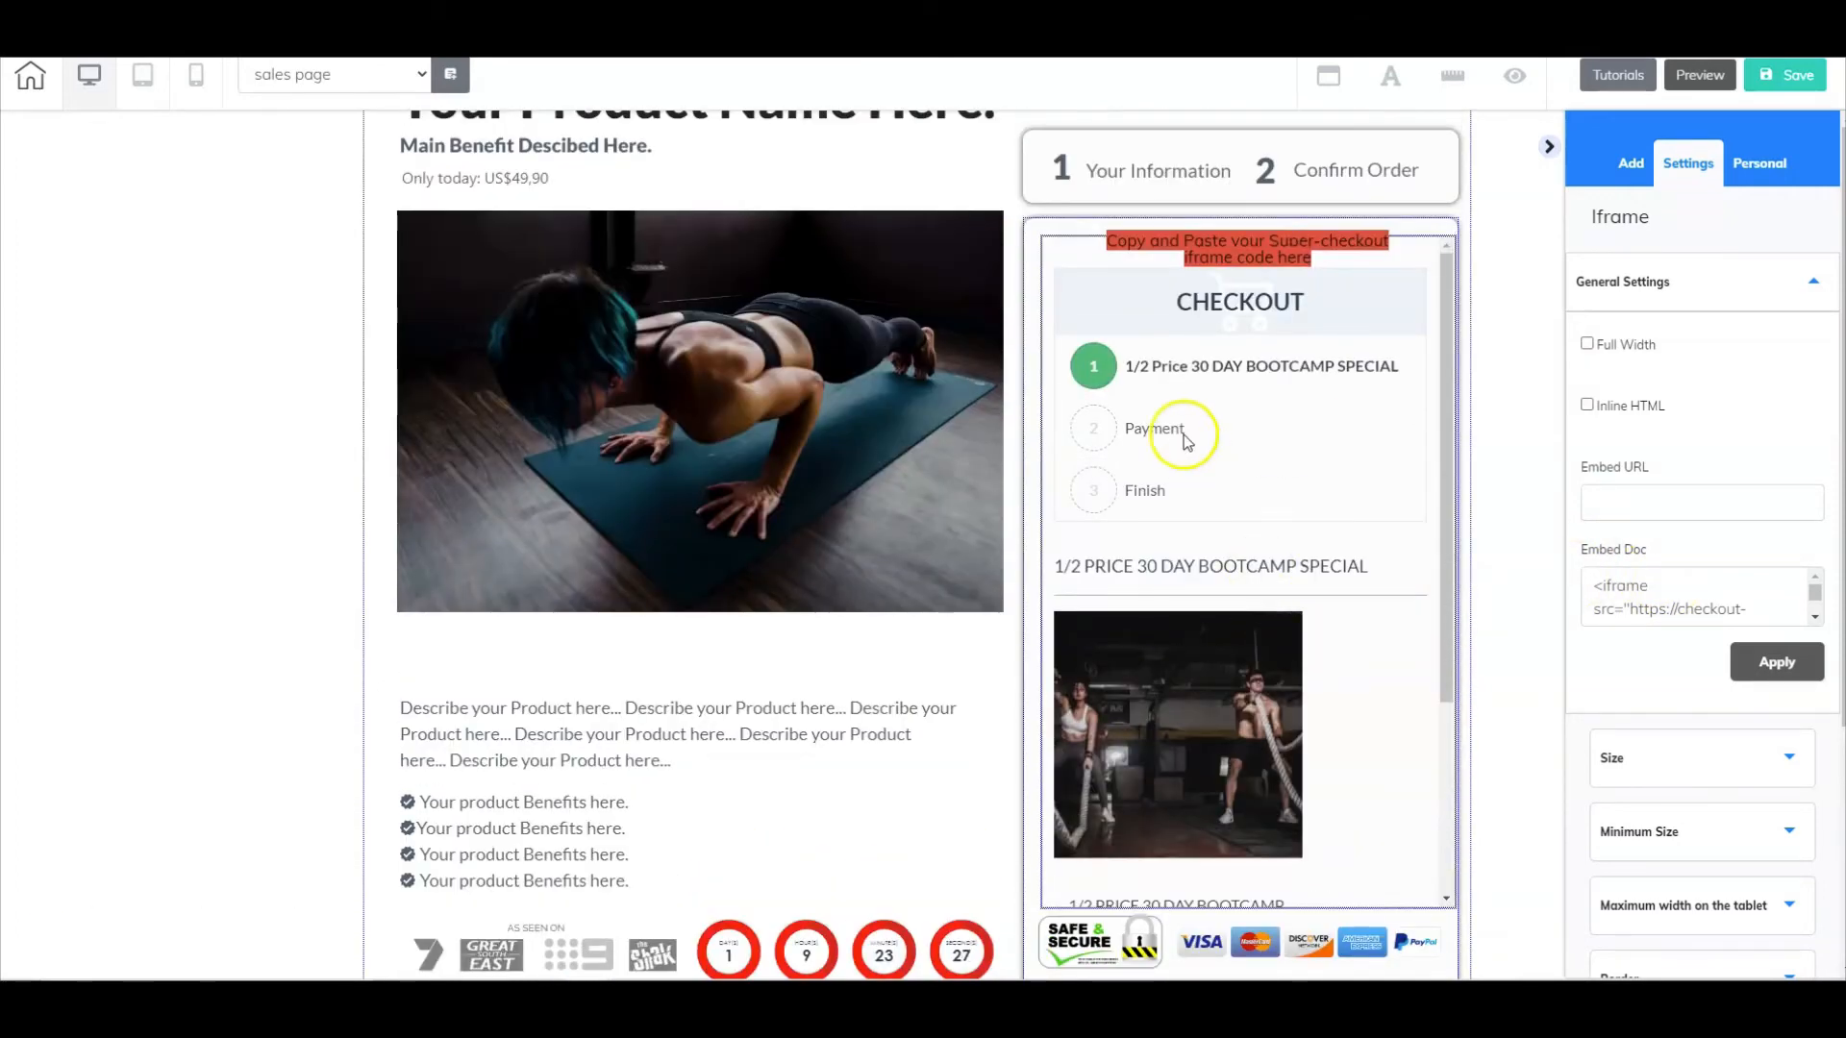
click(1223, 371)
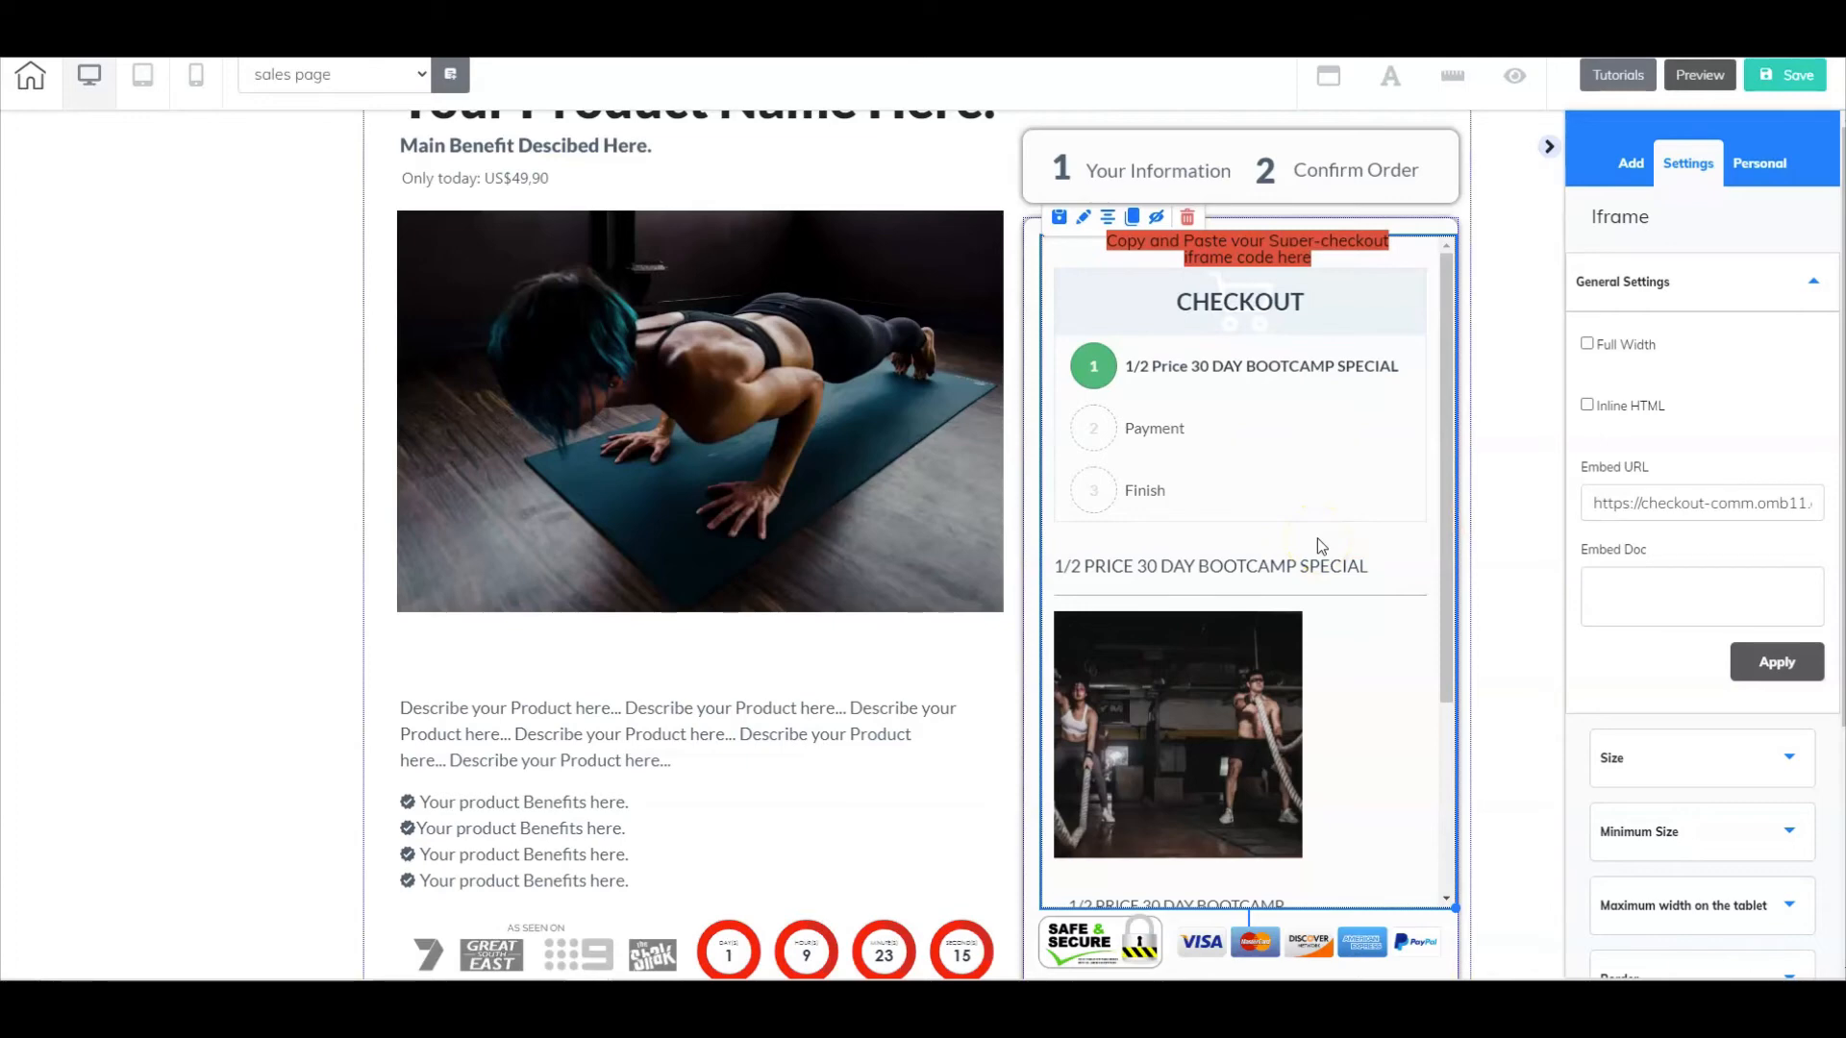
click(1595, 494)
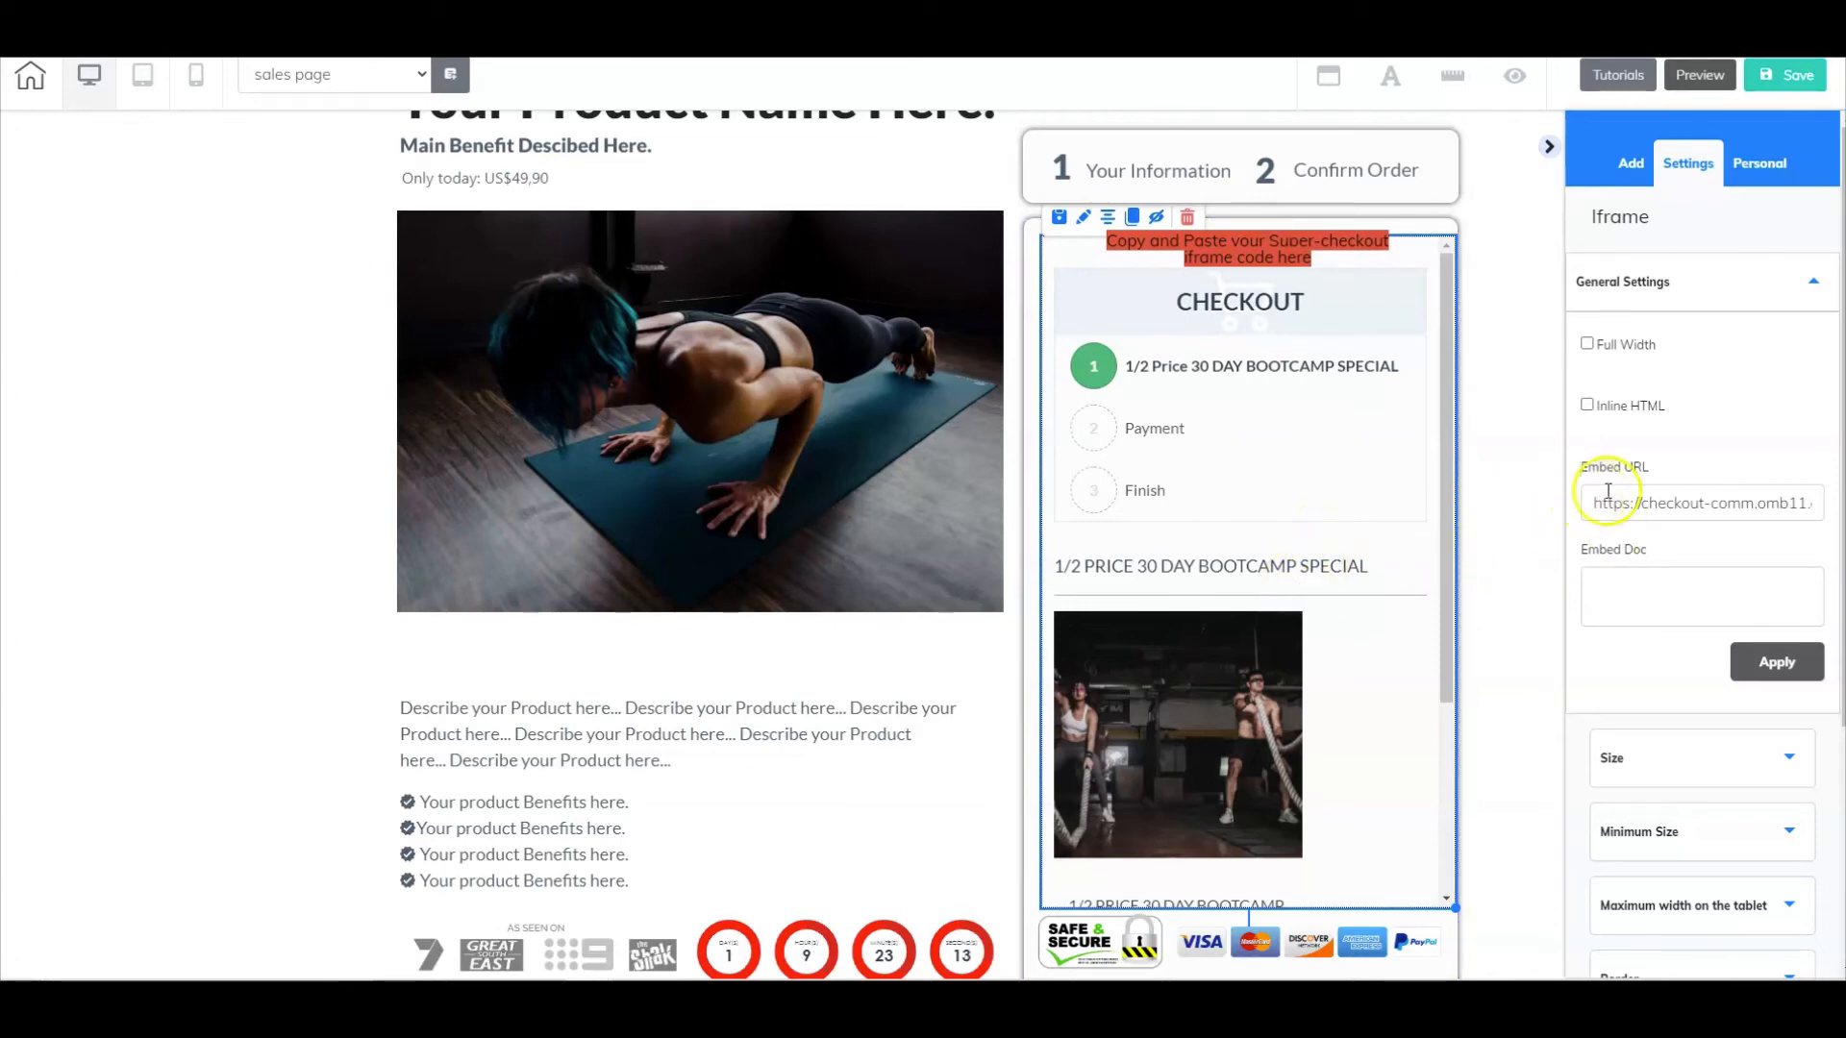
click(1776, 663)
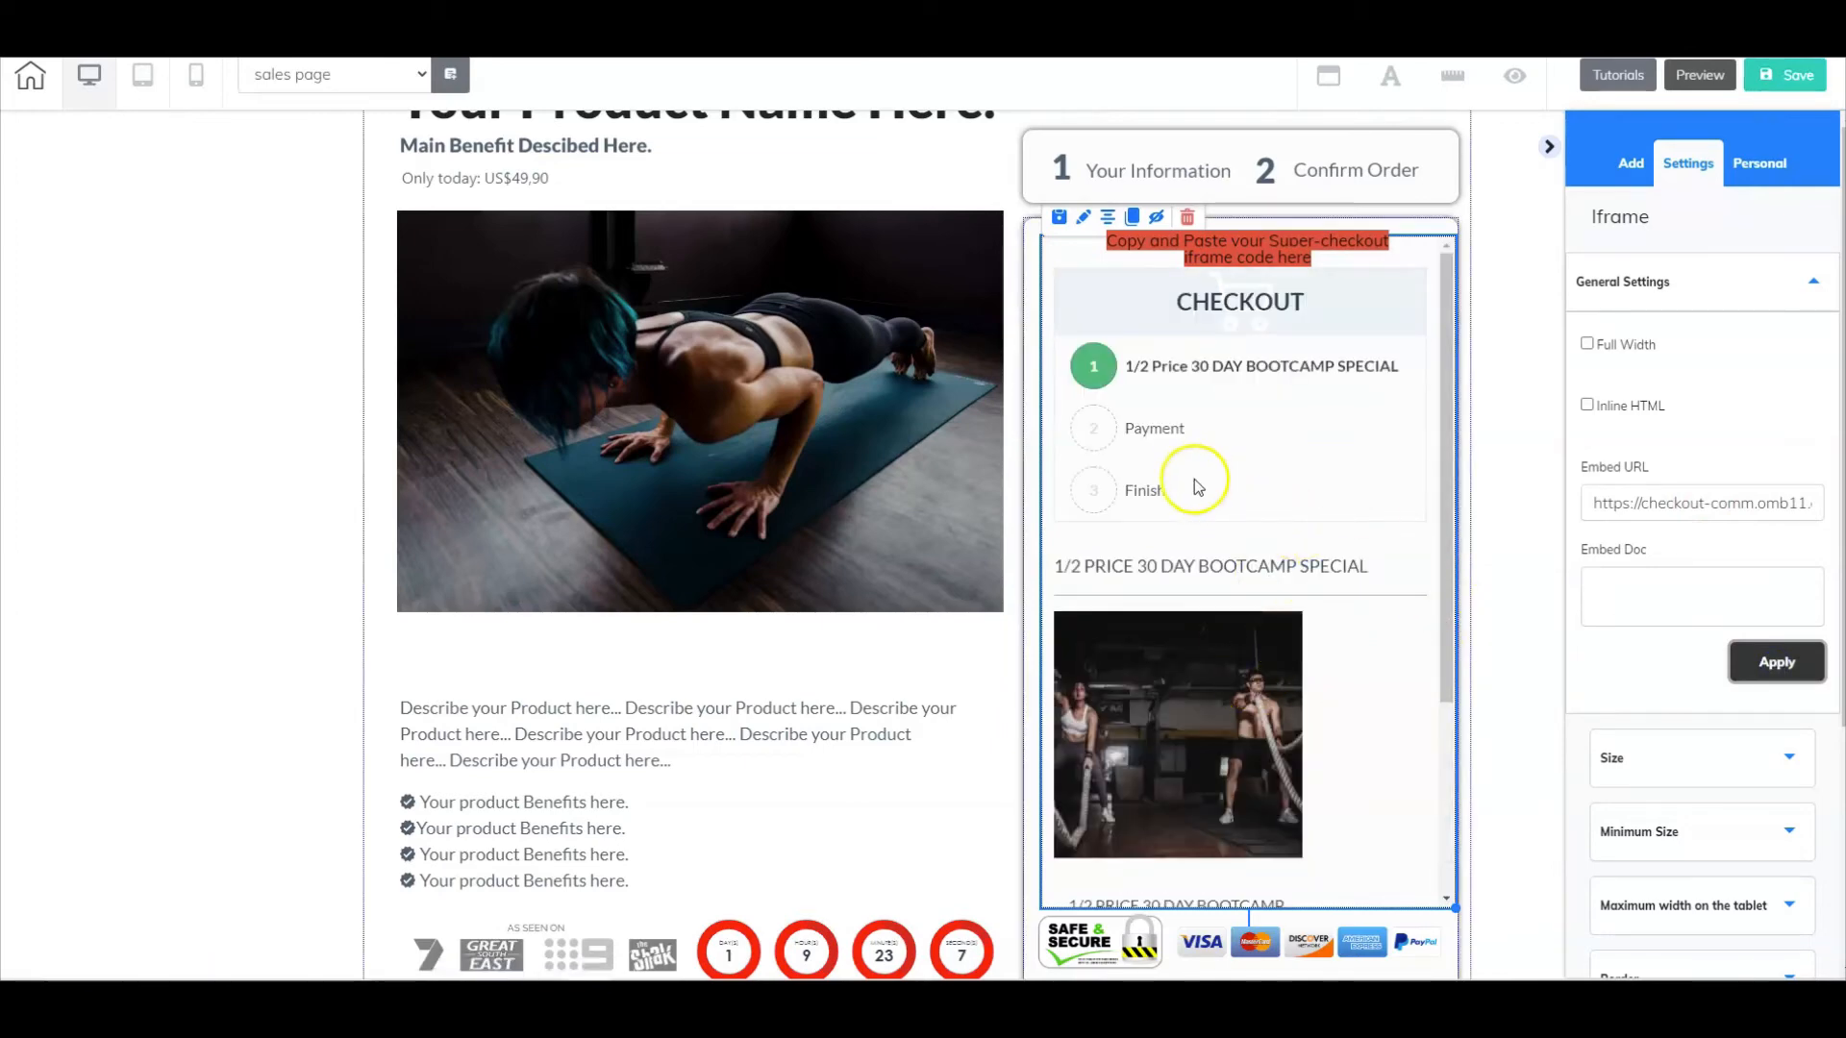
- Copy the full Embed URL from the bootcamp checkout iframe's general settings
scroll(1180, 688, up, 1)
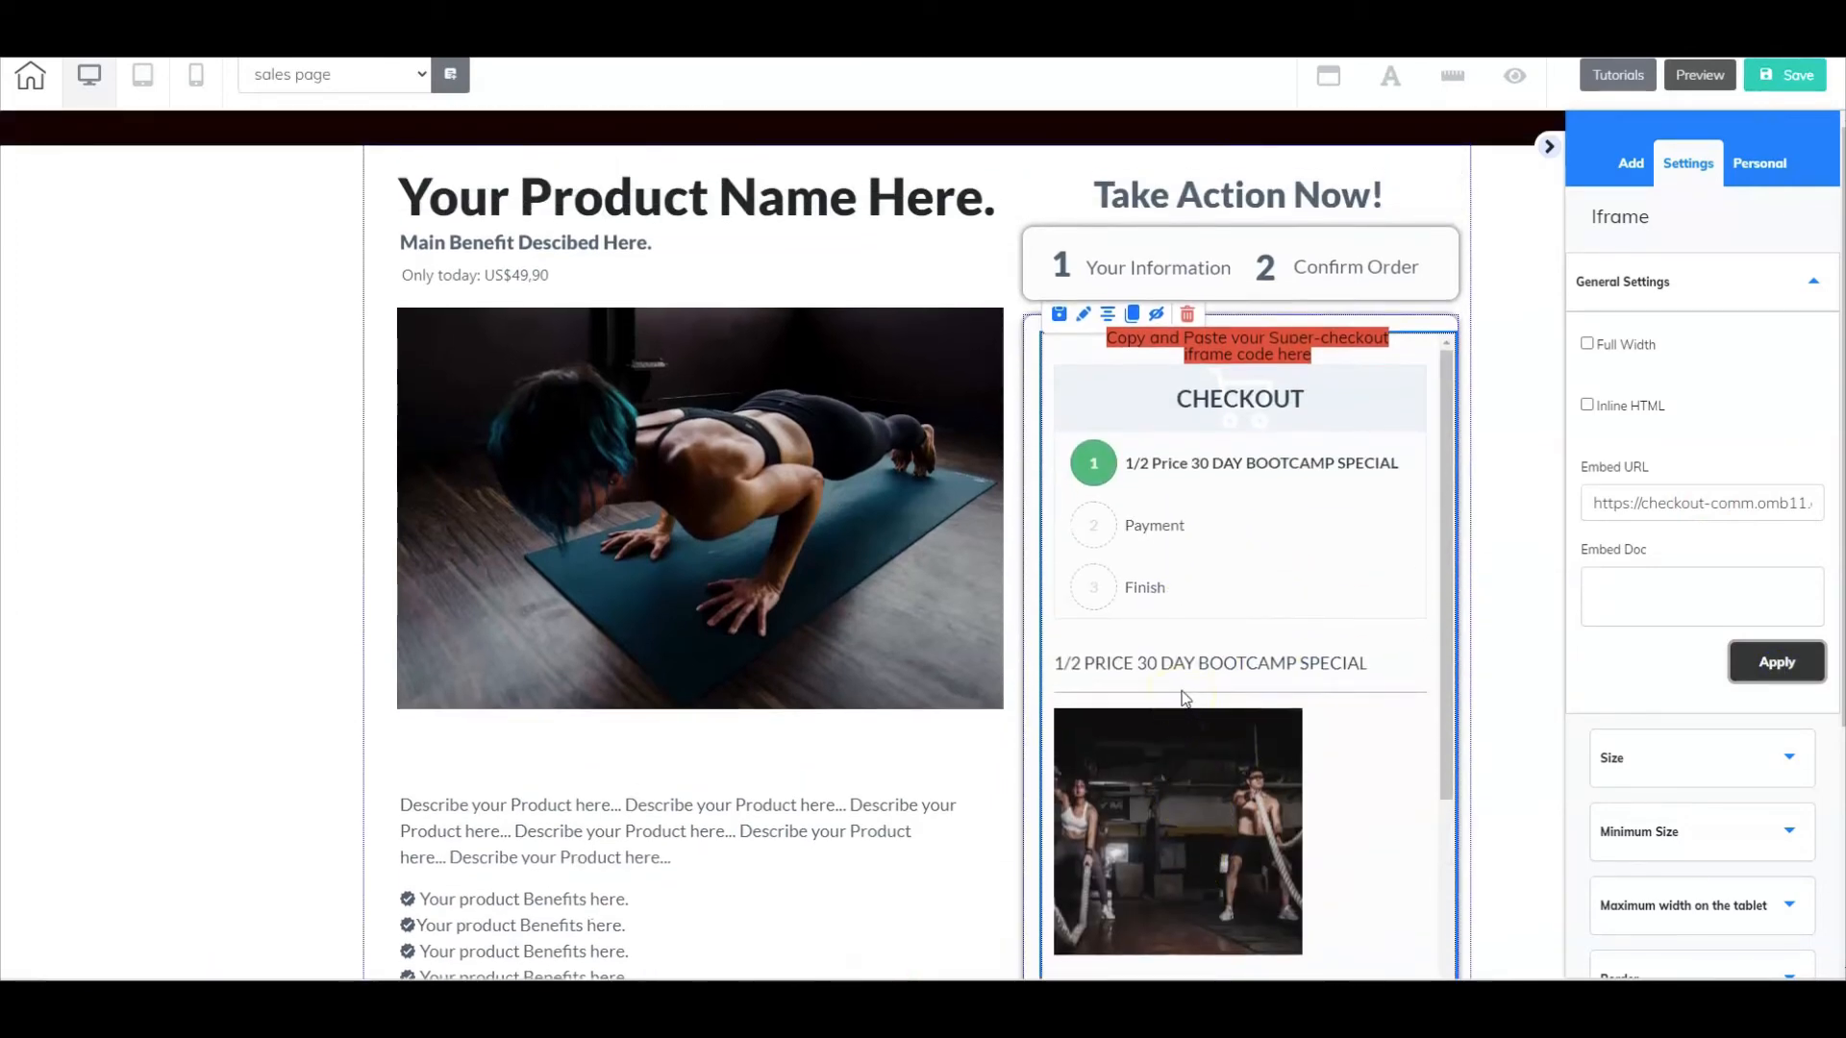
click(1592, 504)
drag(1593, 504, 1807, 500)
right_click(1759, 500)
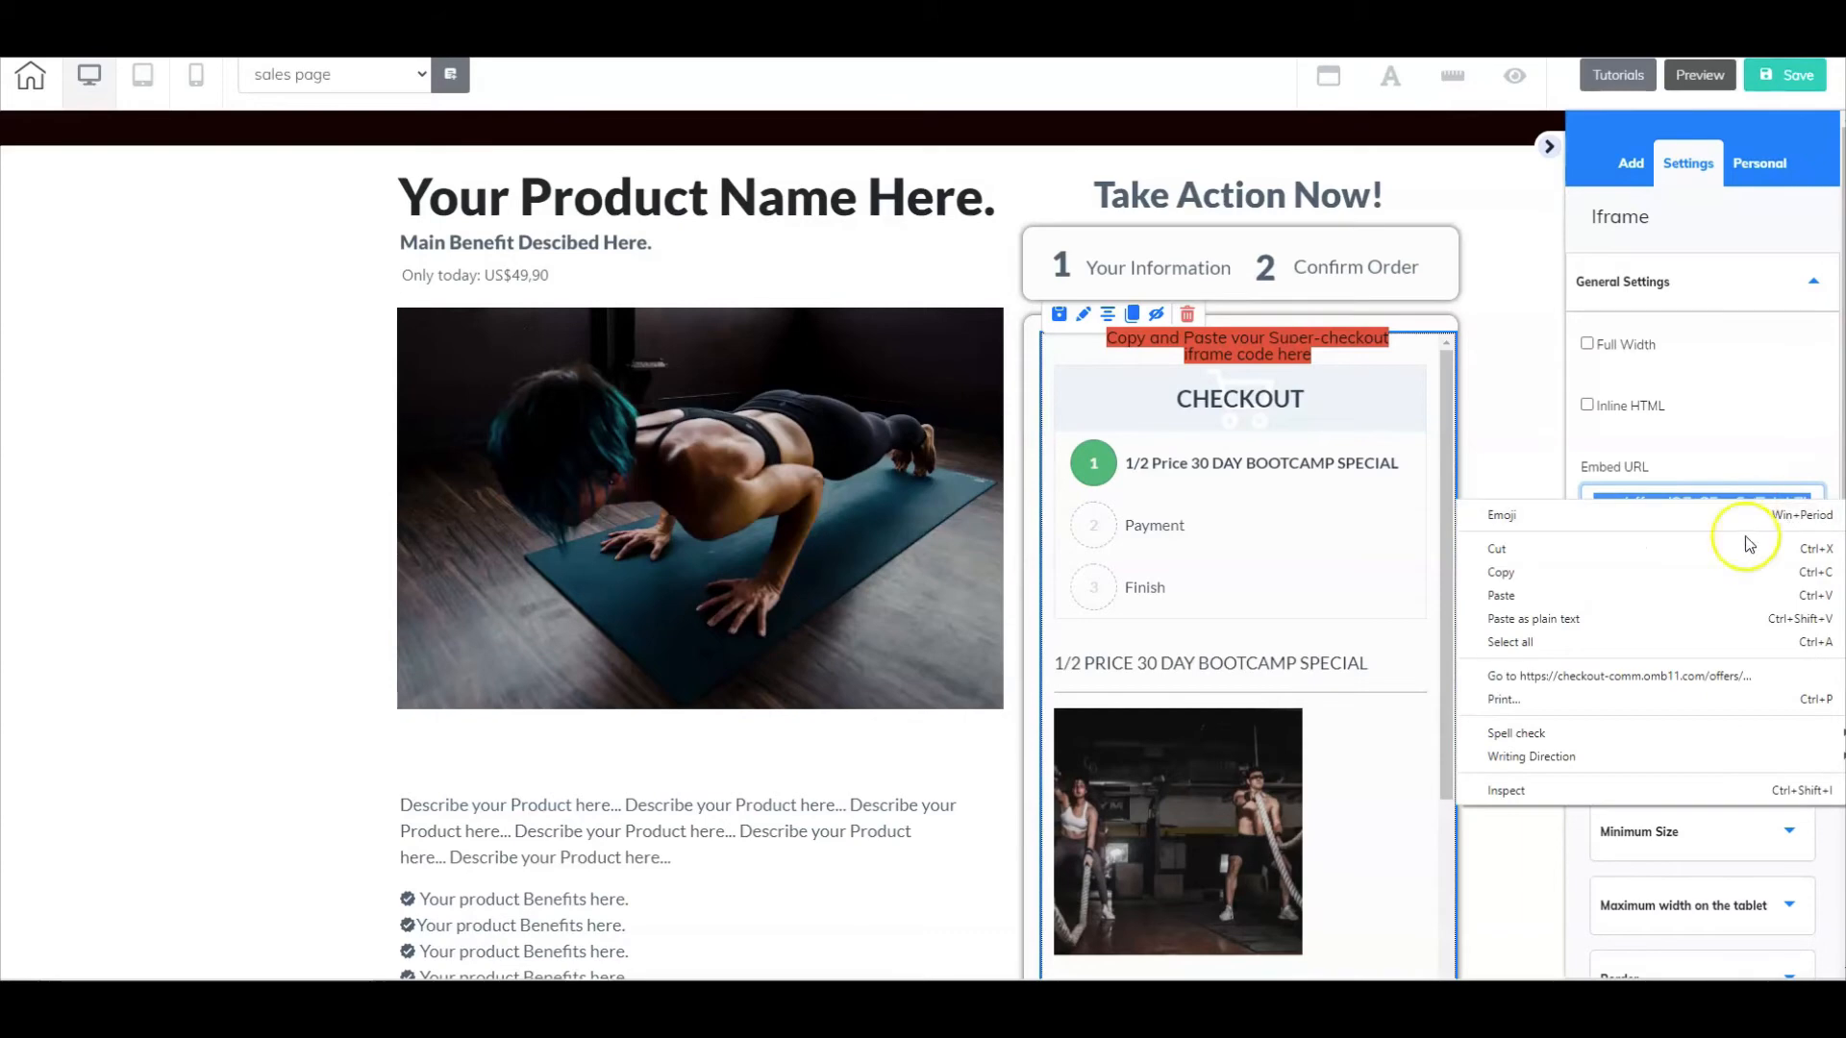
click(1607, 575)
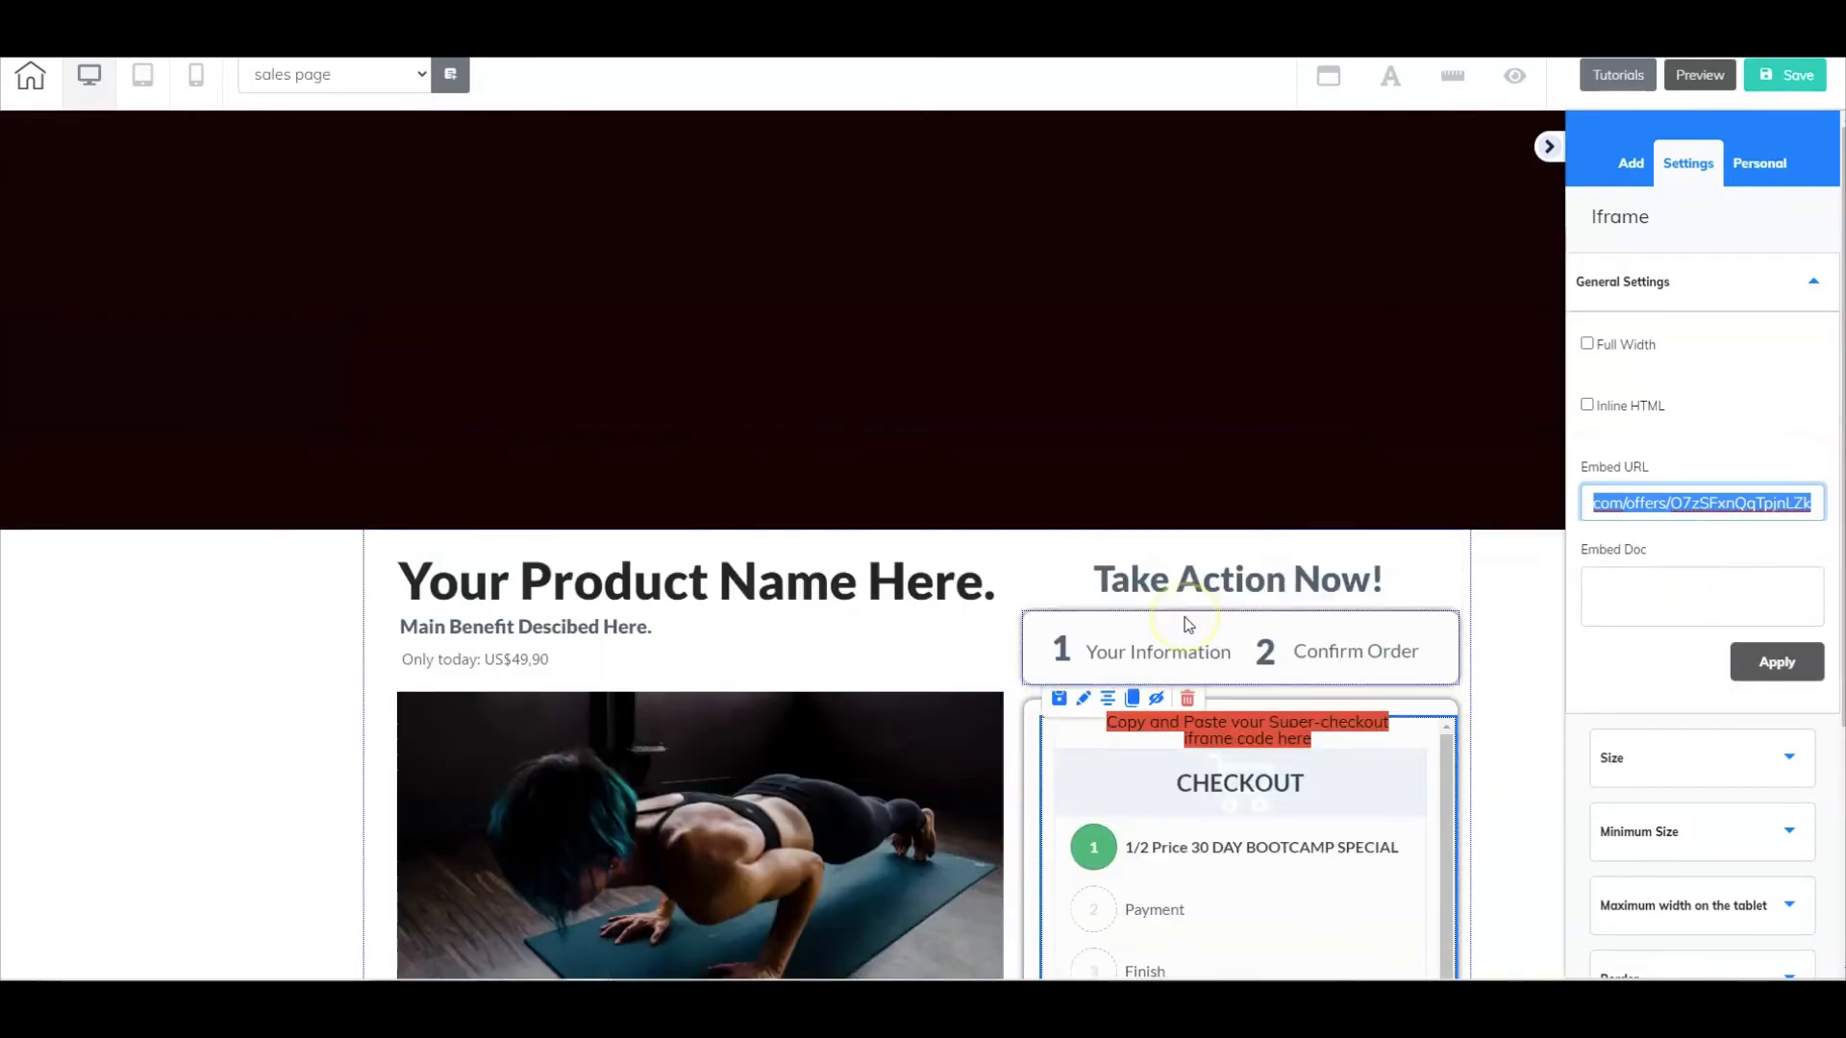
- Replace the web link URL of the Buy Now button above the features section with the copied checkout URL
scroll(1184, 617, up, 15)
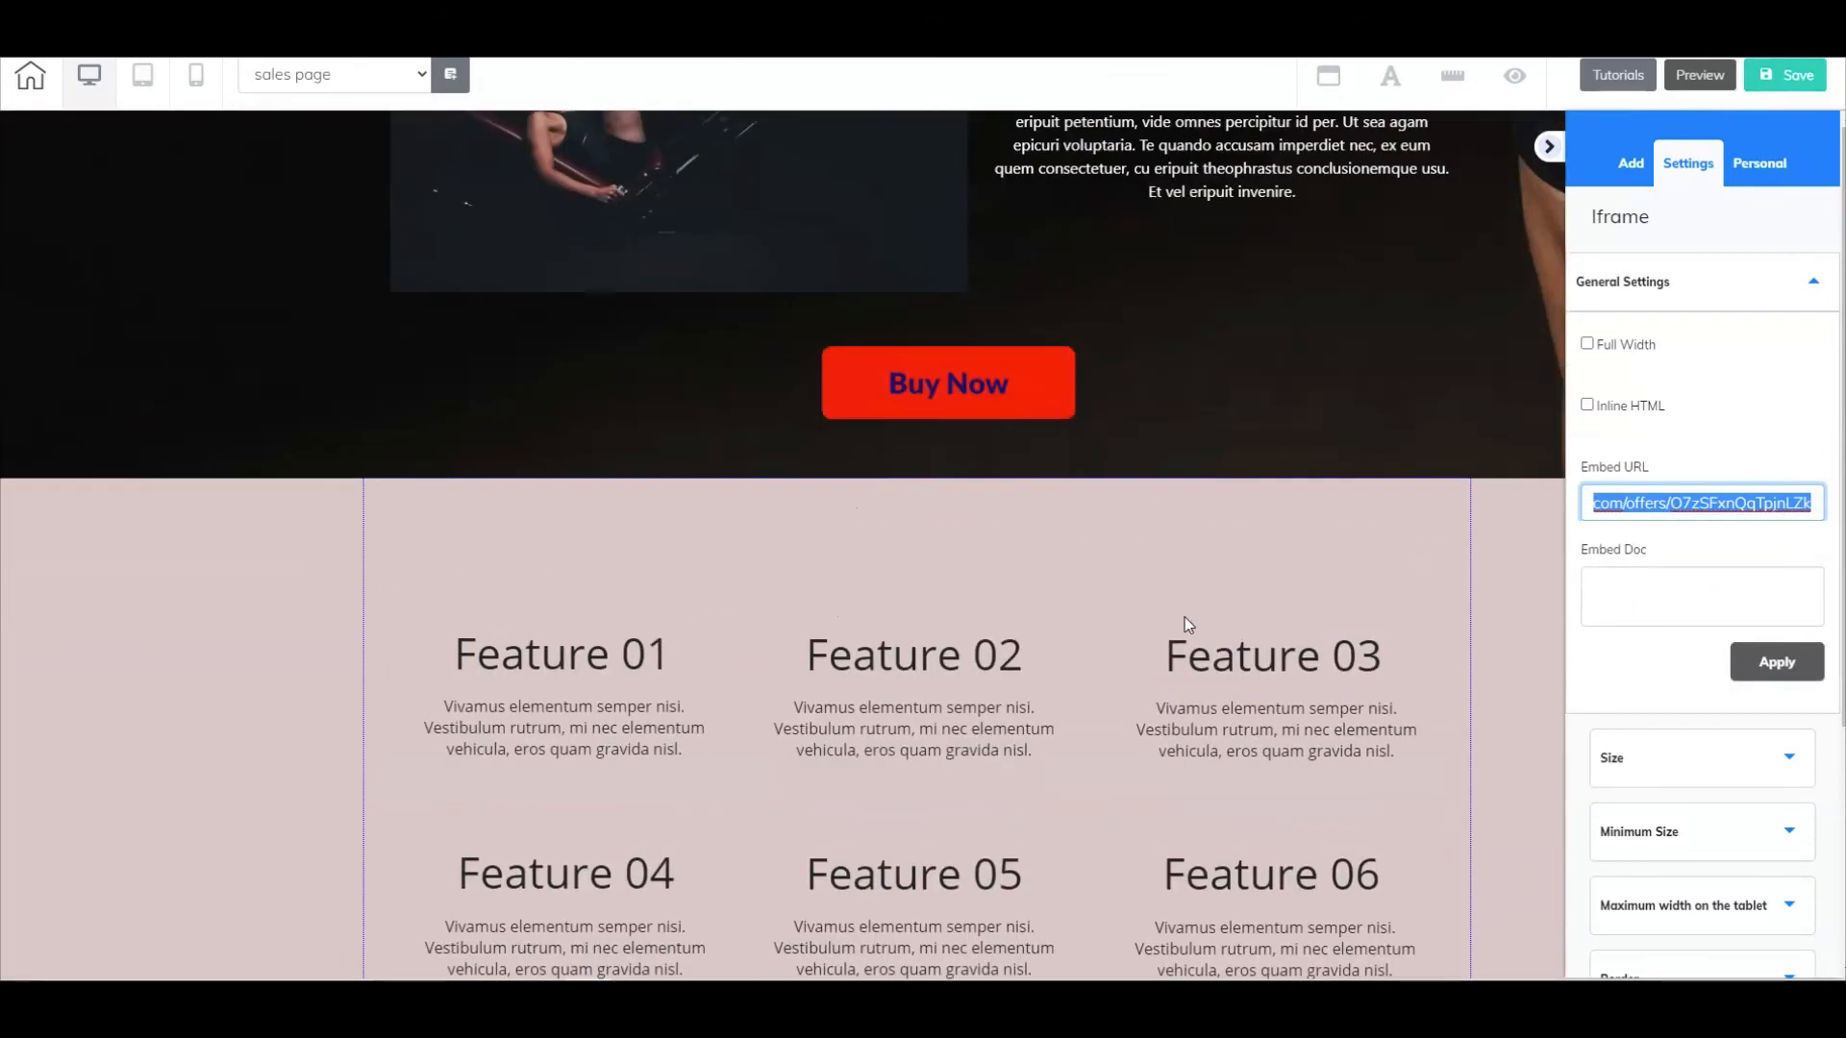
click(931, 388)
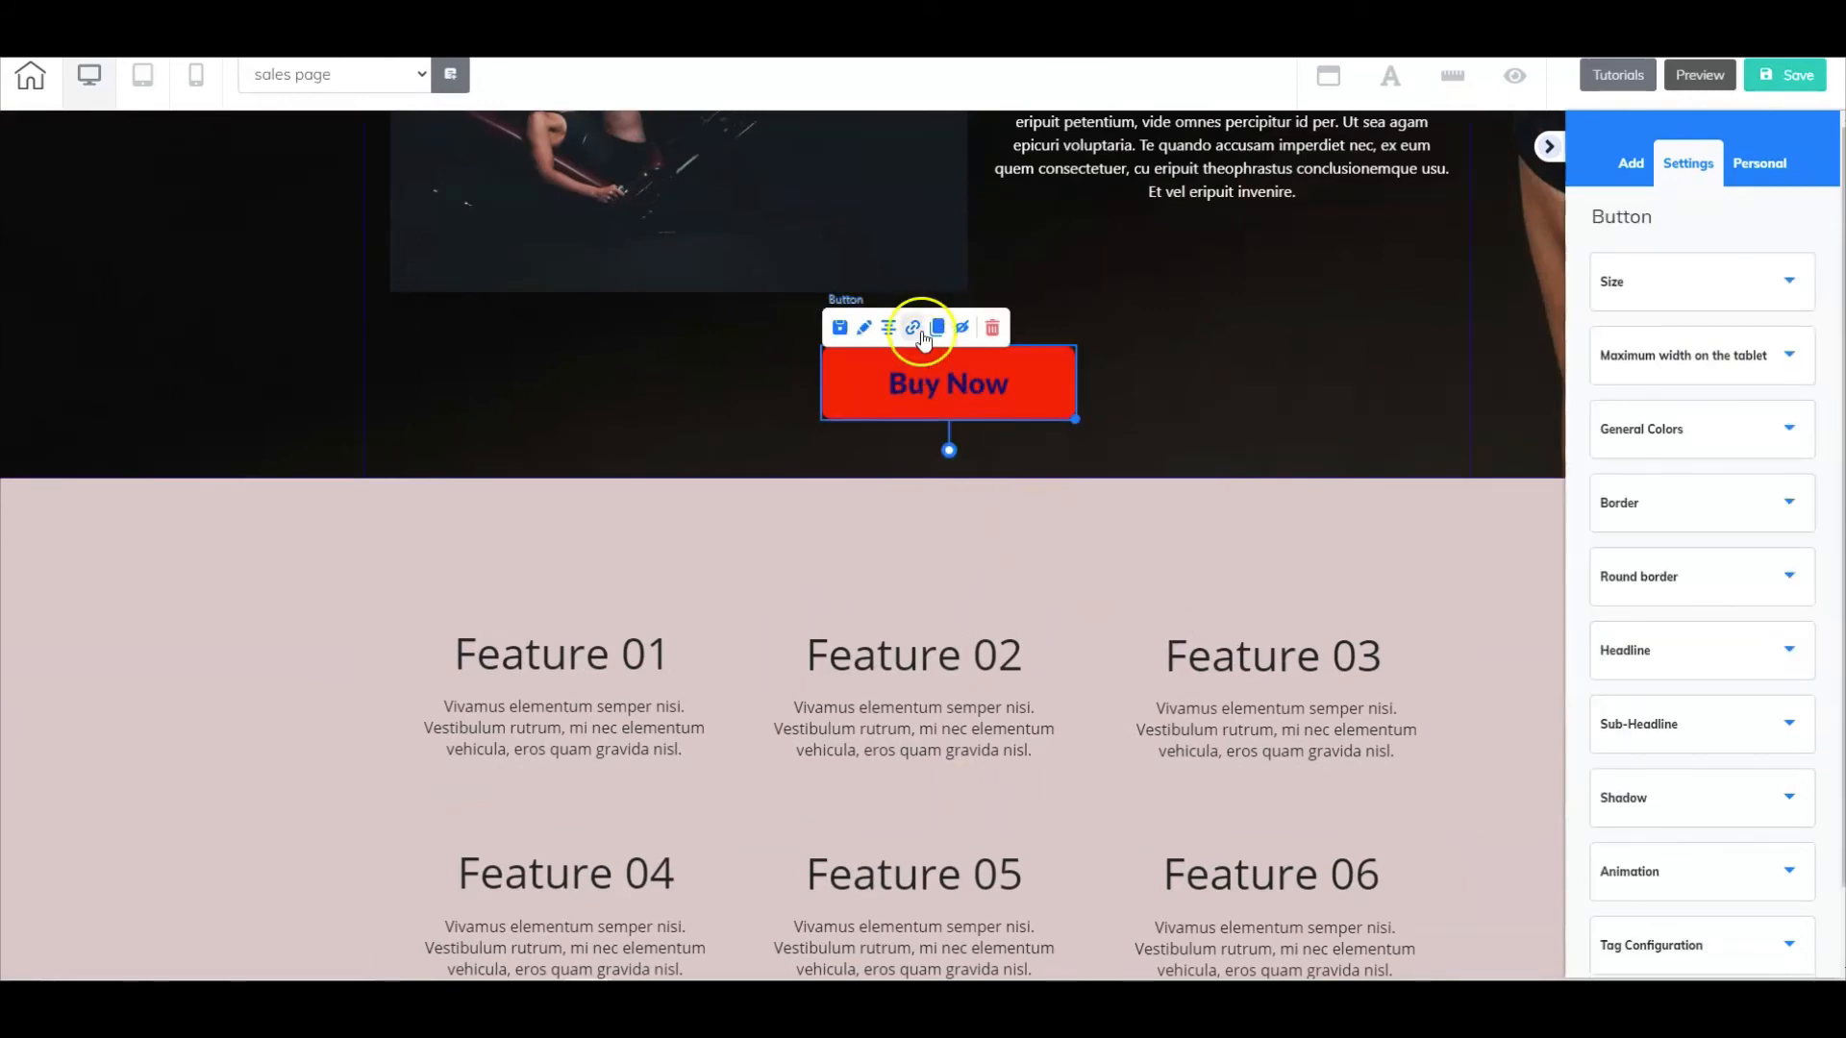
click(915, 329)
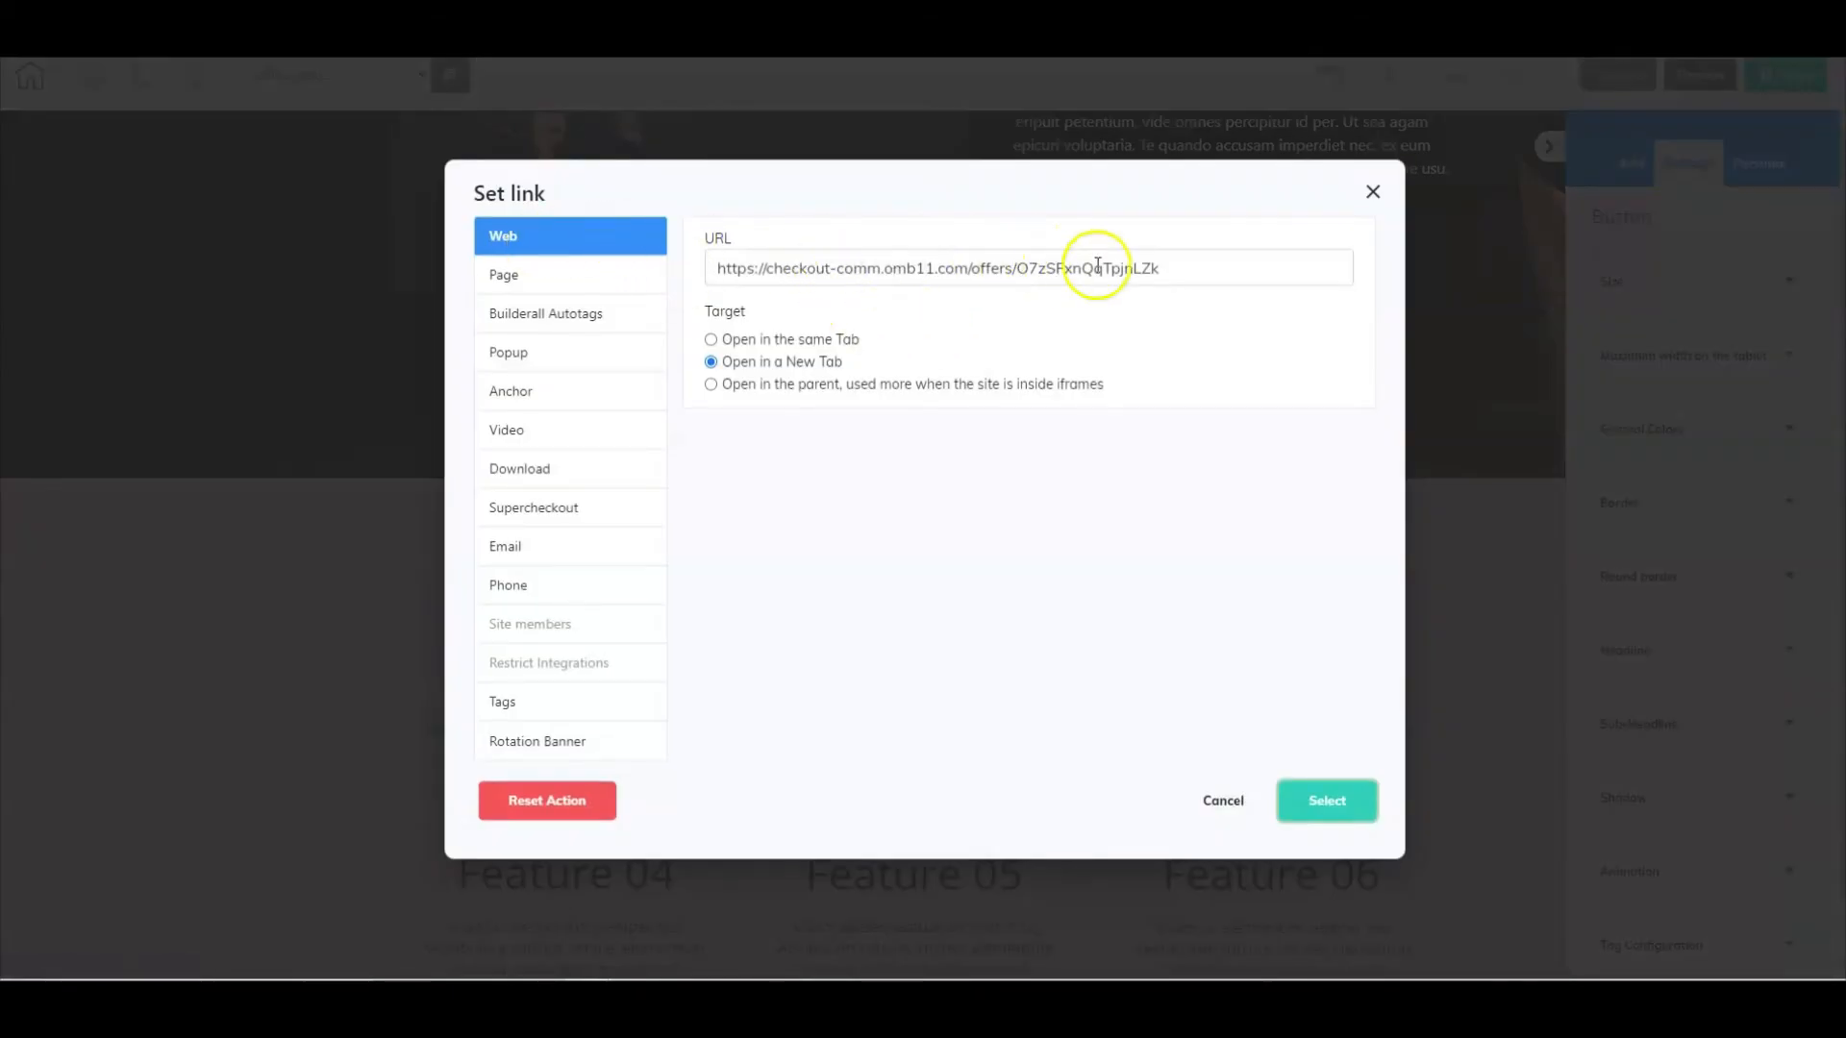
drag(1161, 268, 706, 267)
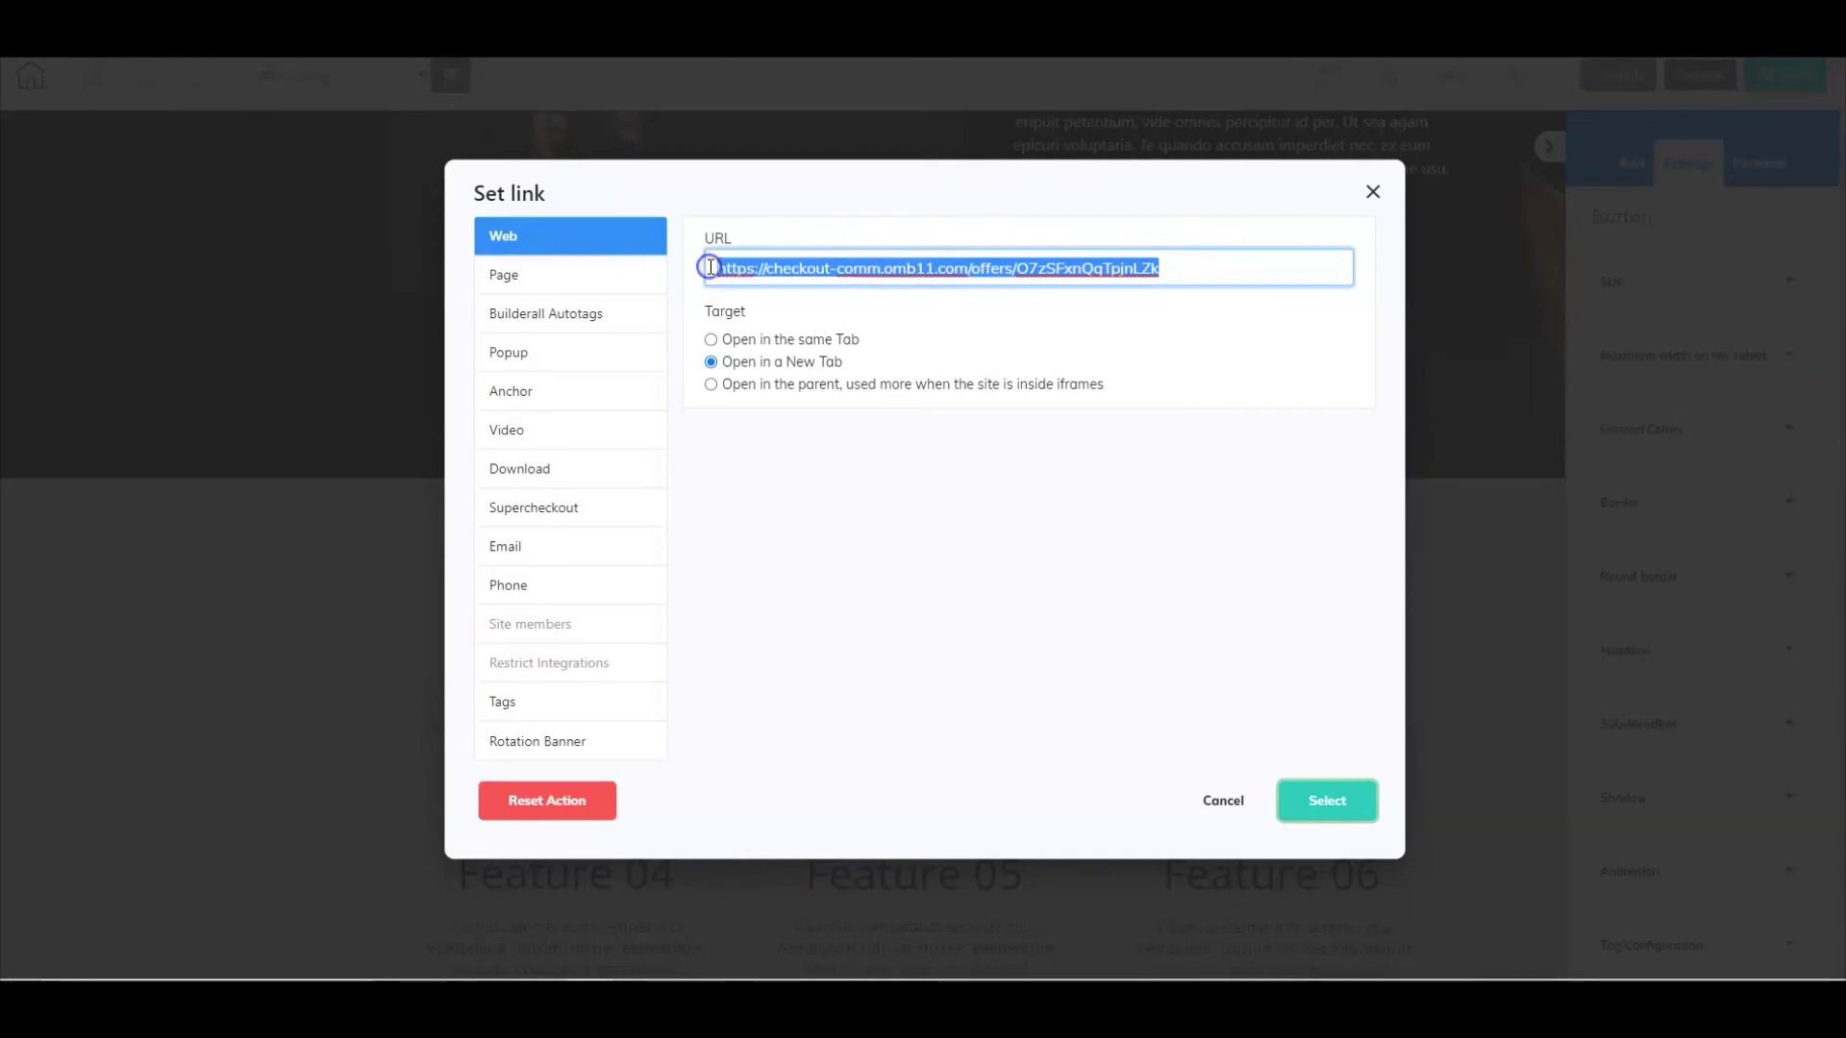
key(BackSpace)
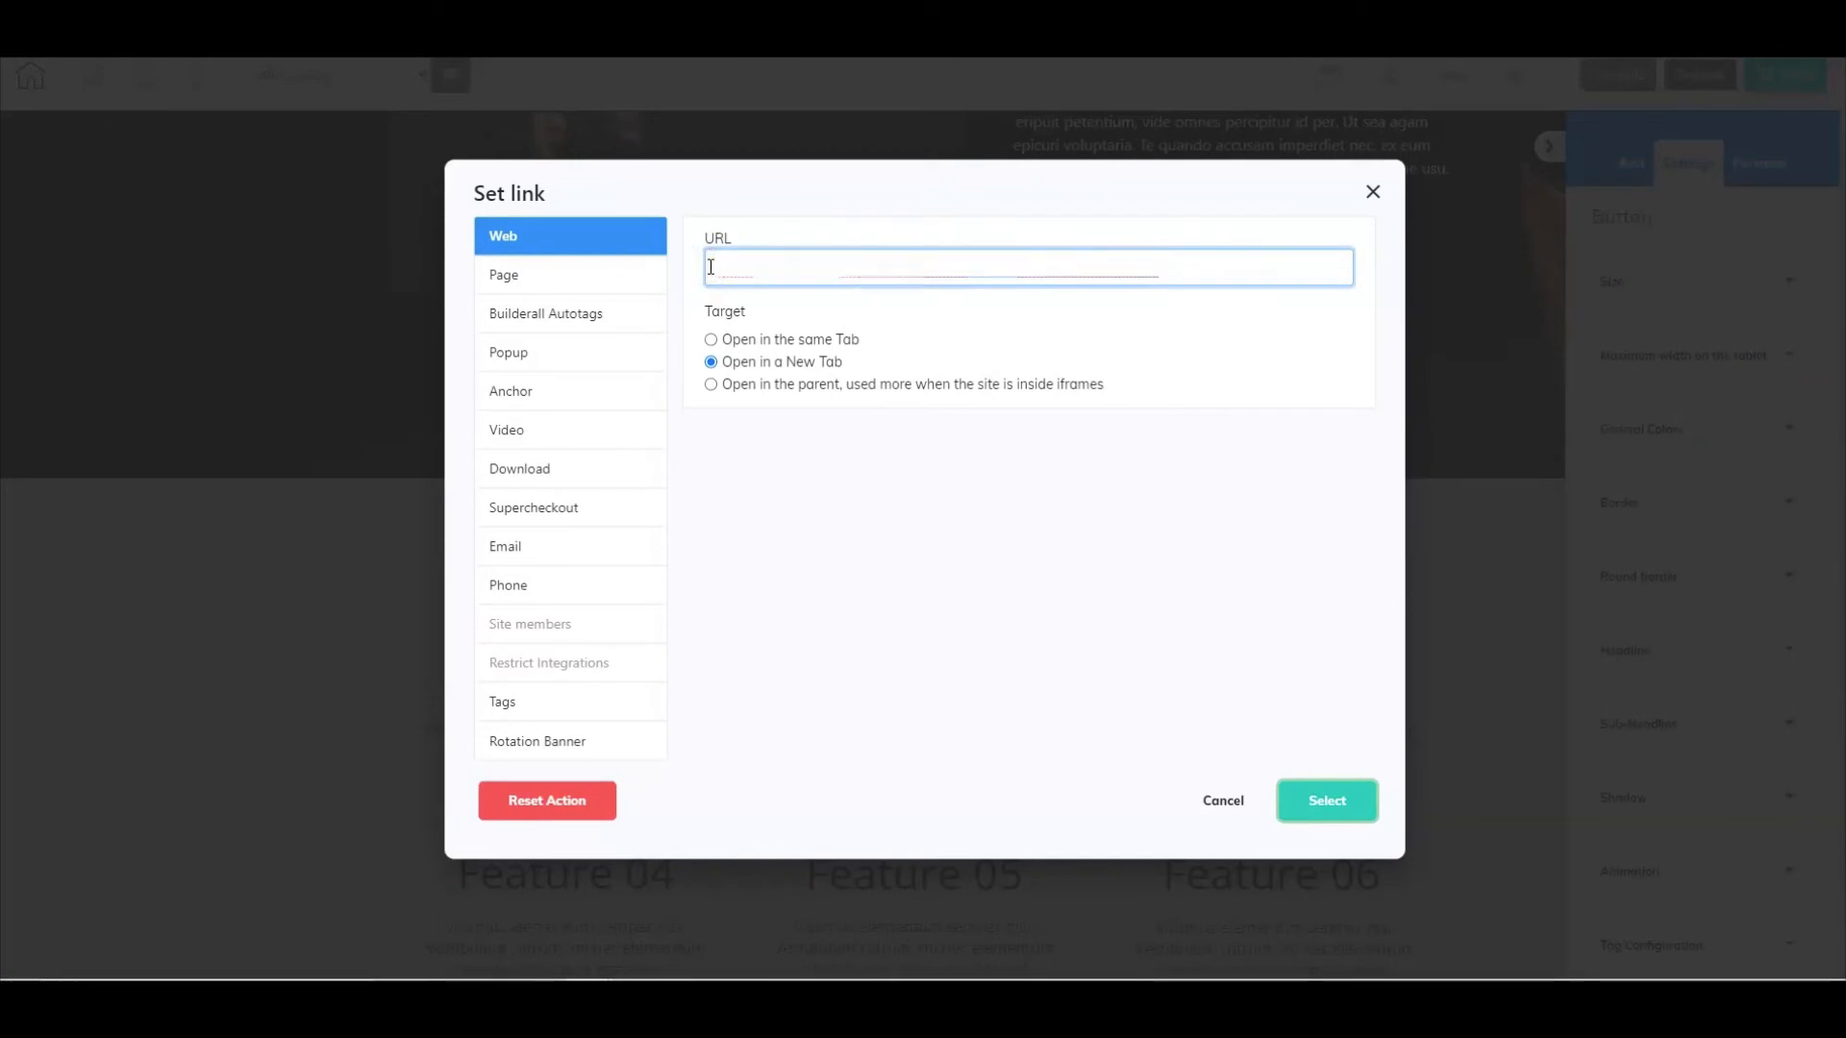
key(ctrl+v)
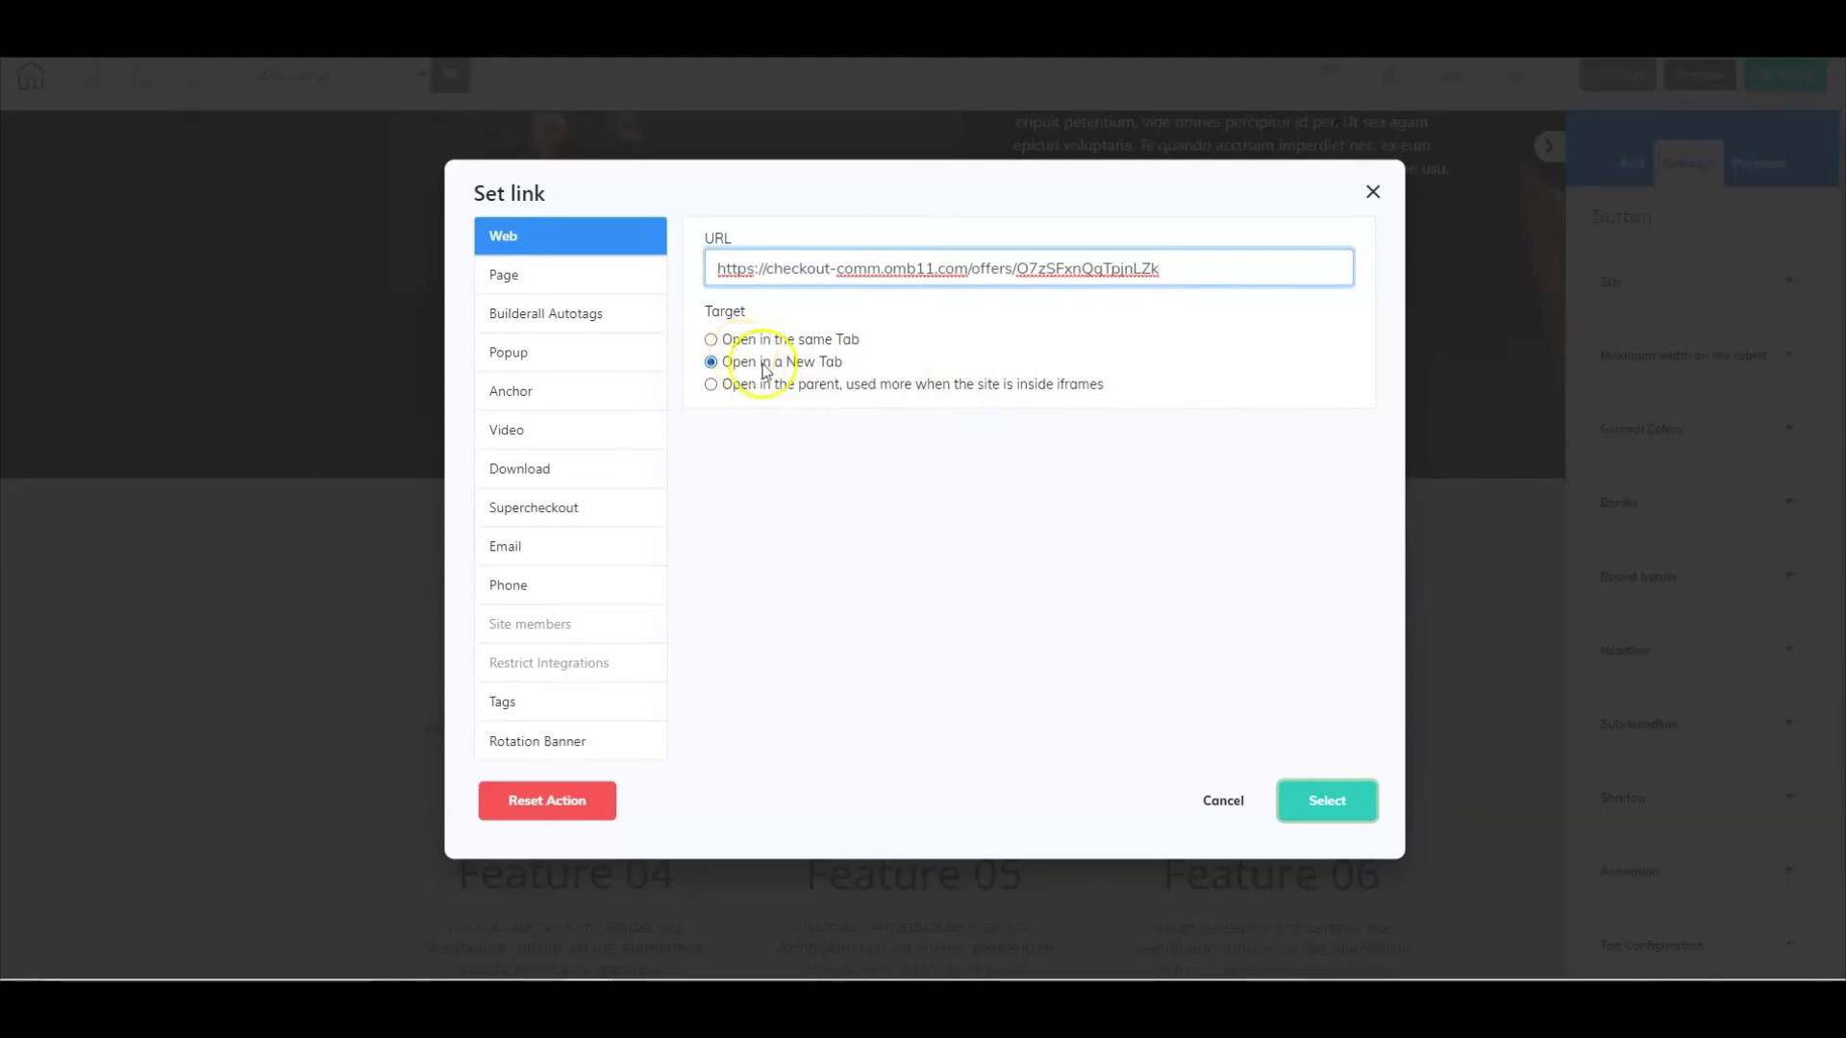
click(1315, 785)
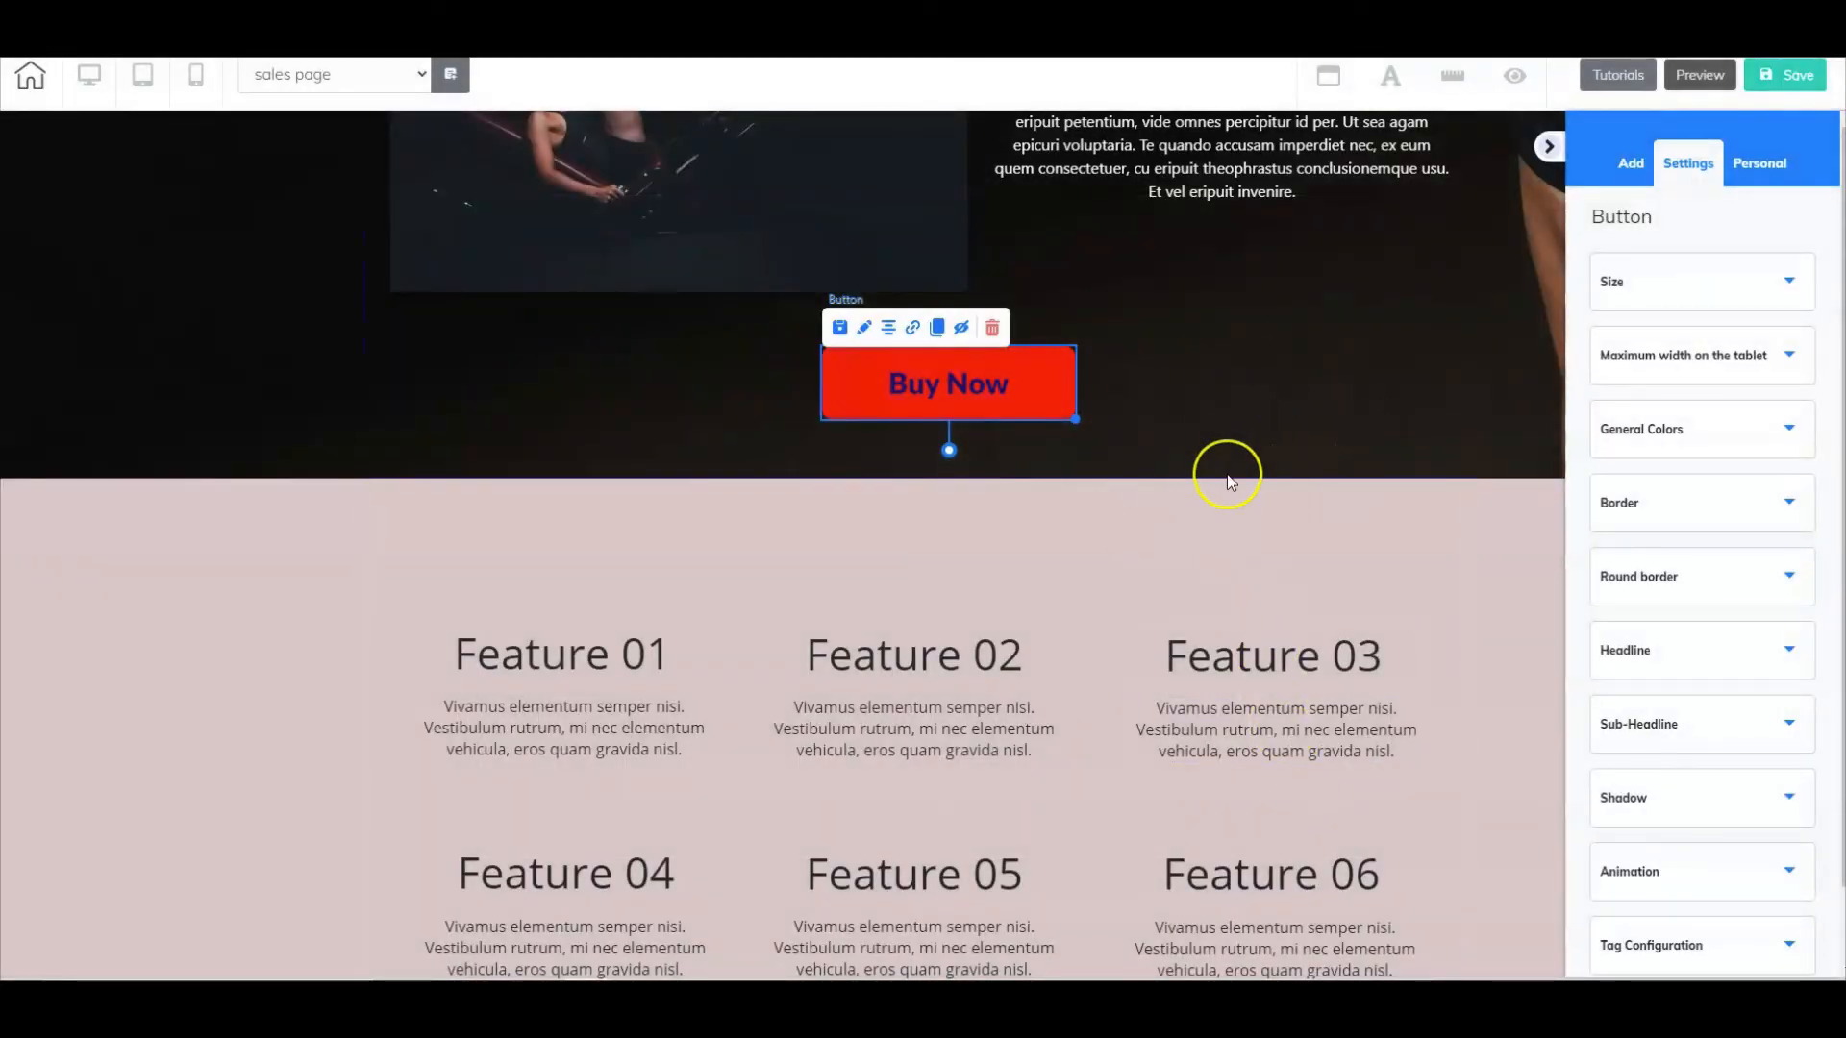
- Save the sales page and switch the editor to the thank you page
scroll(1226, 473, up, 8)
scroll(1226, 473, up, 4)
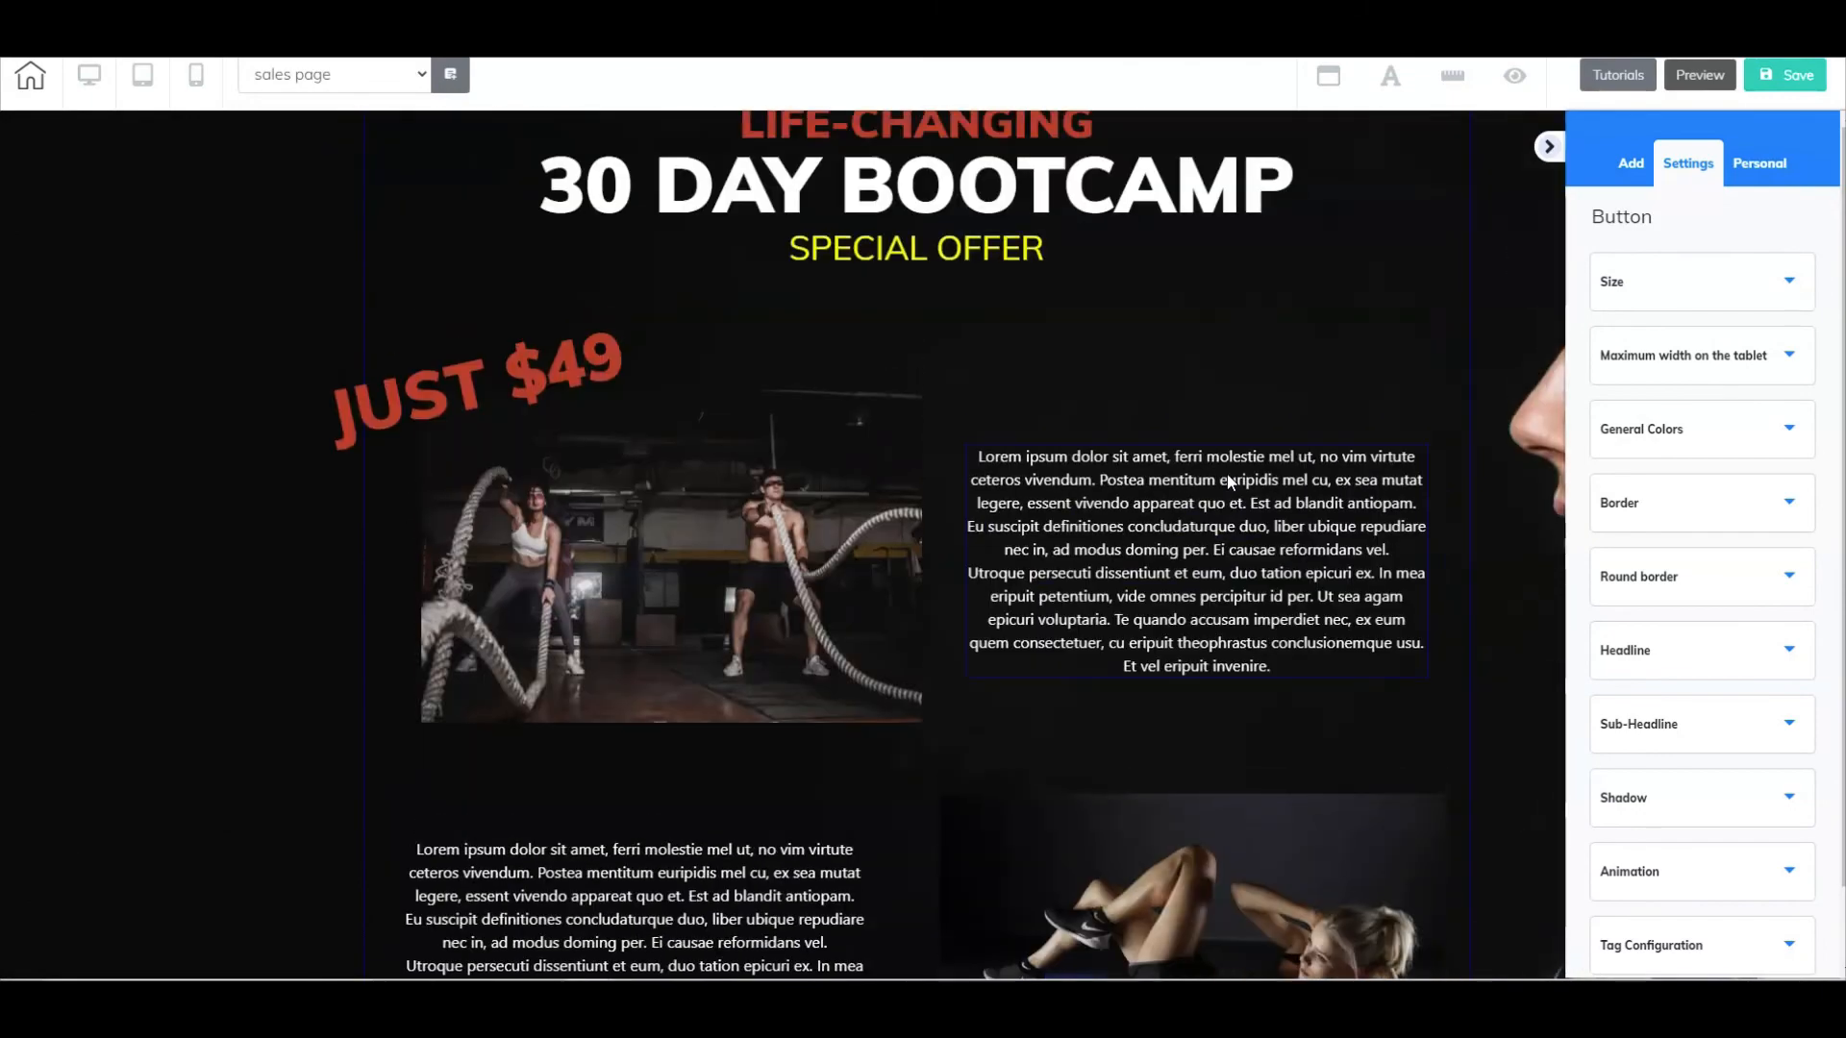
scroll(1227, 481, down, 4)
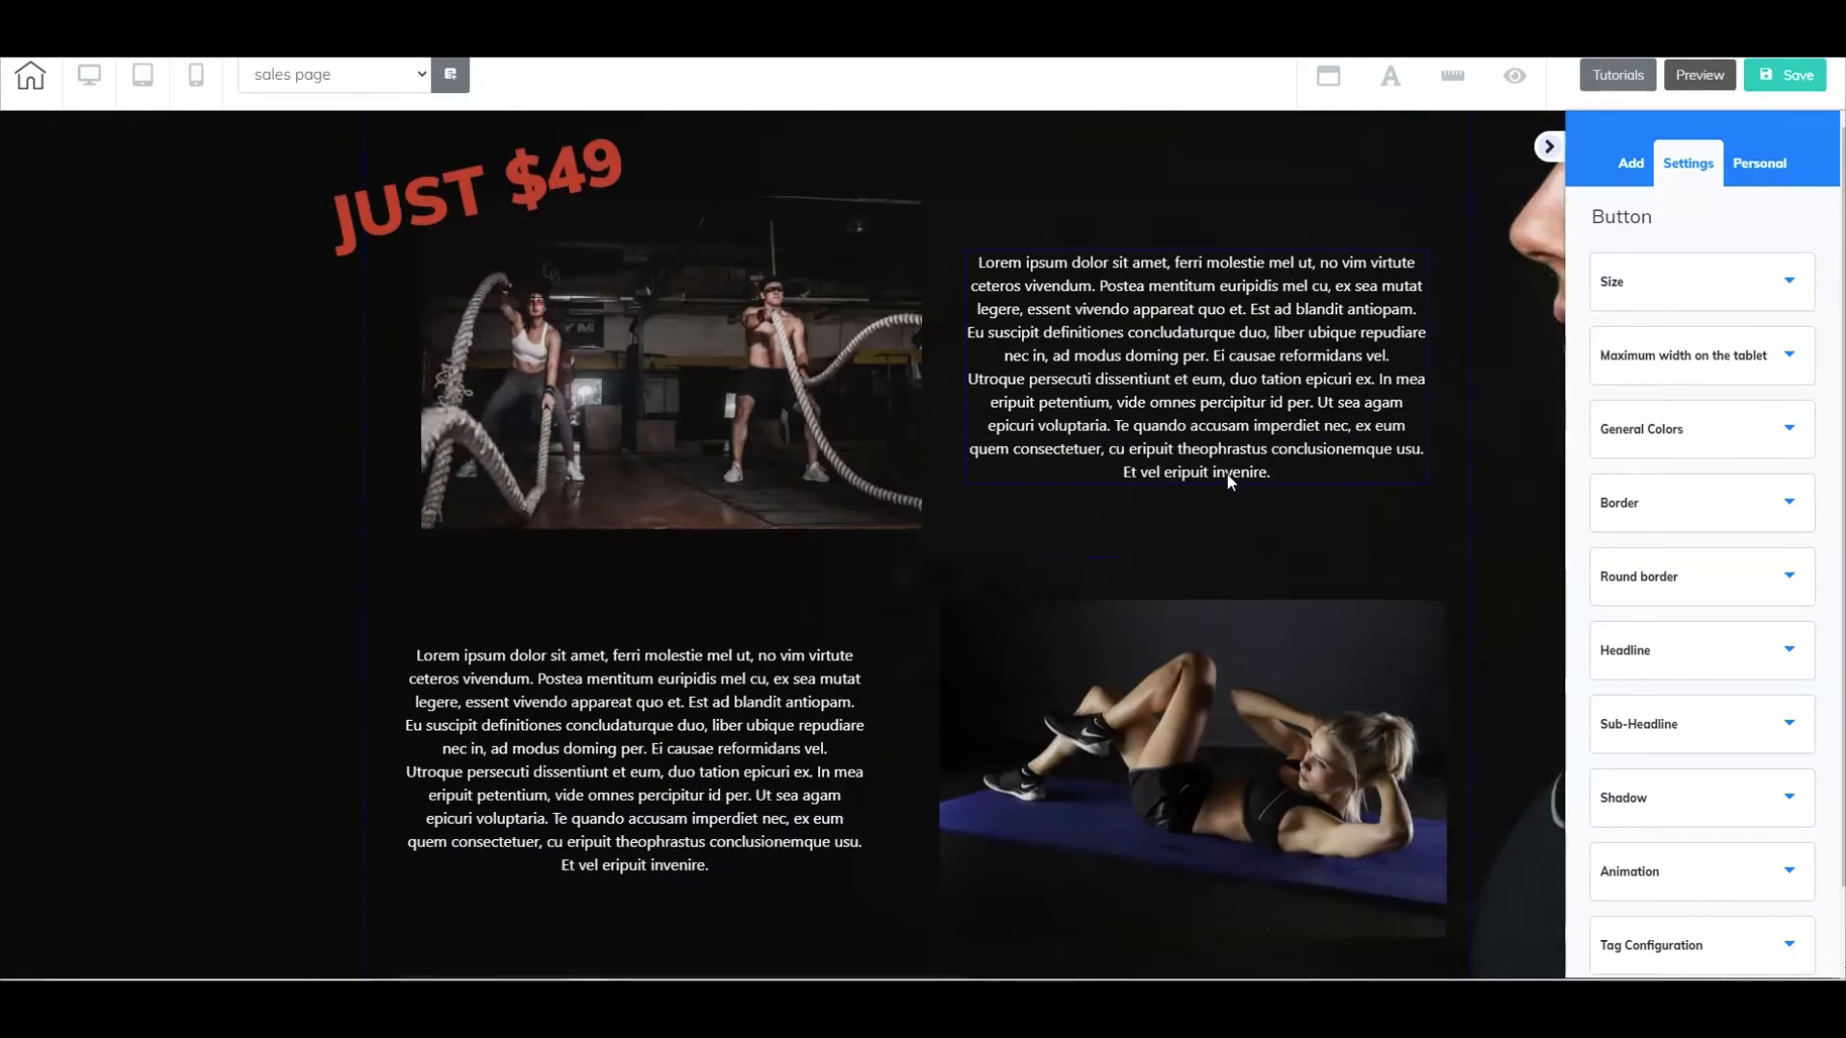
scroll(1228, 481, down, 3)
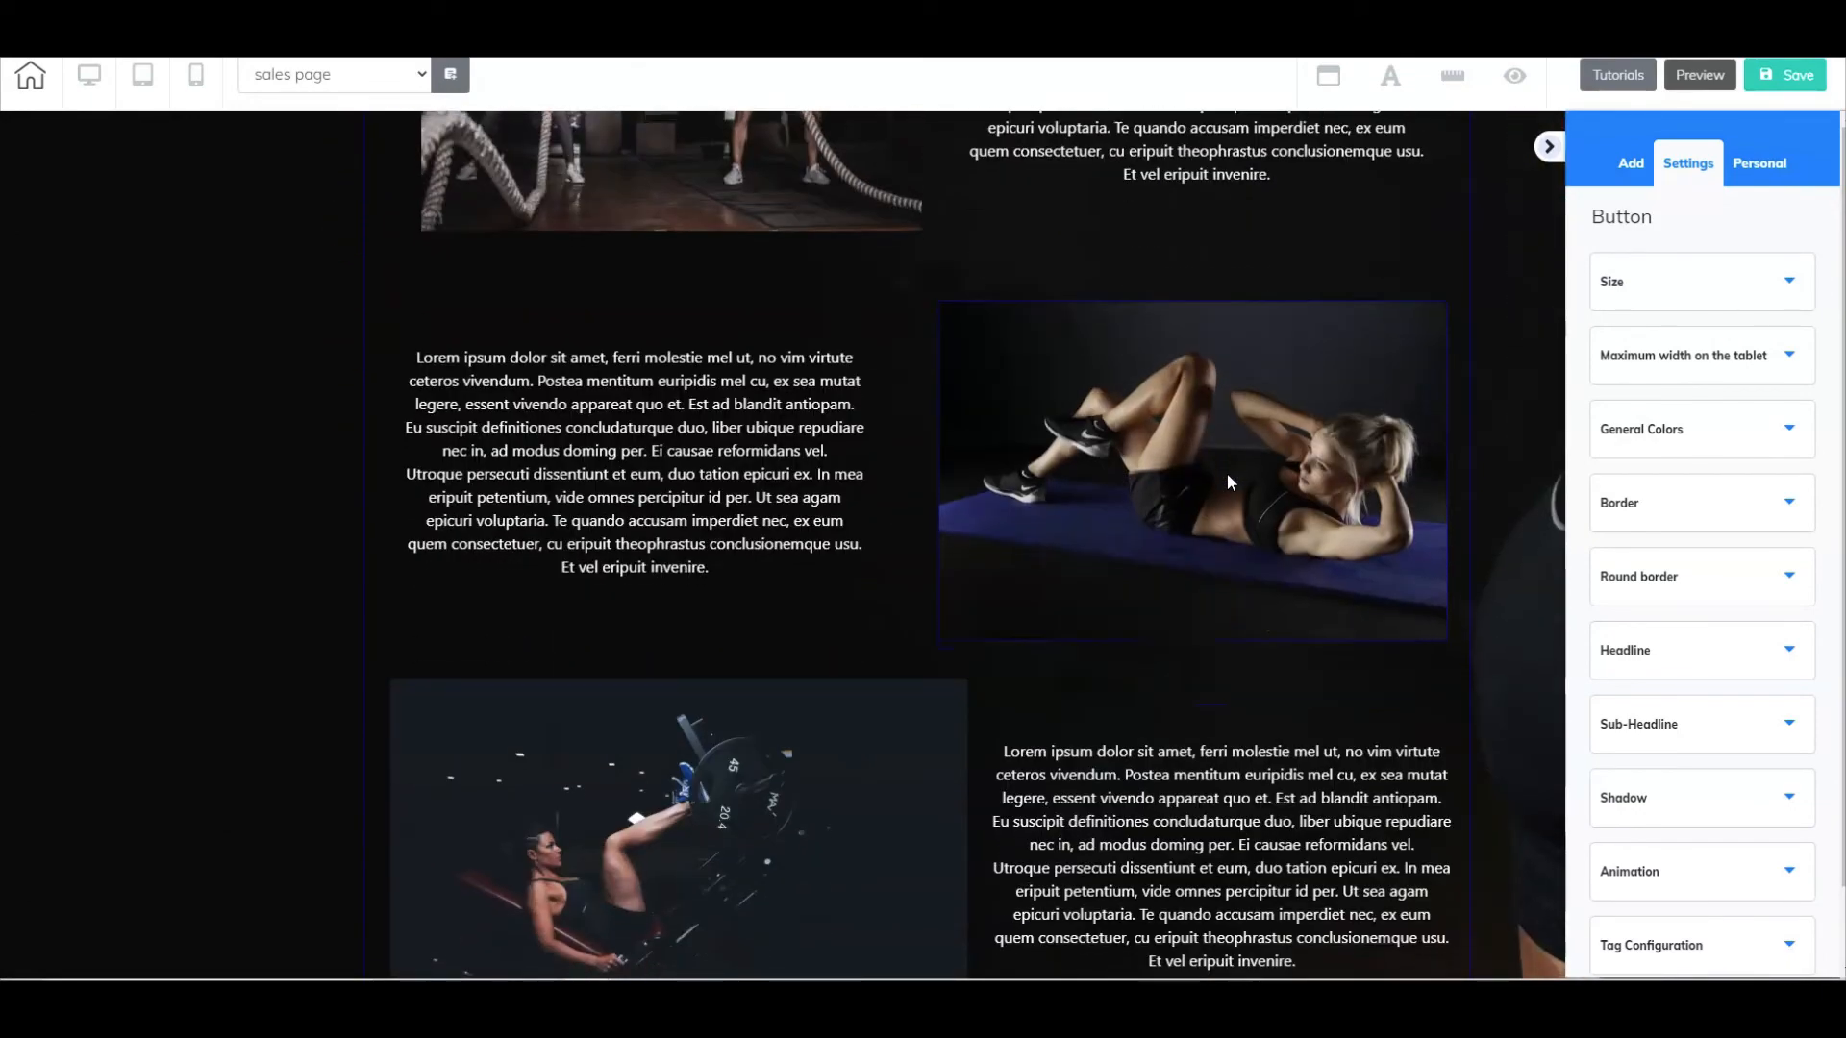
scroll(1229, 480, down, 4)
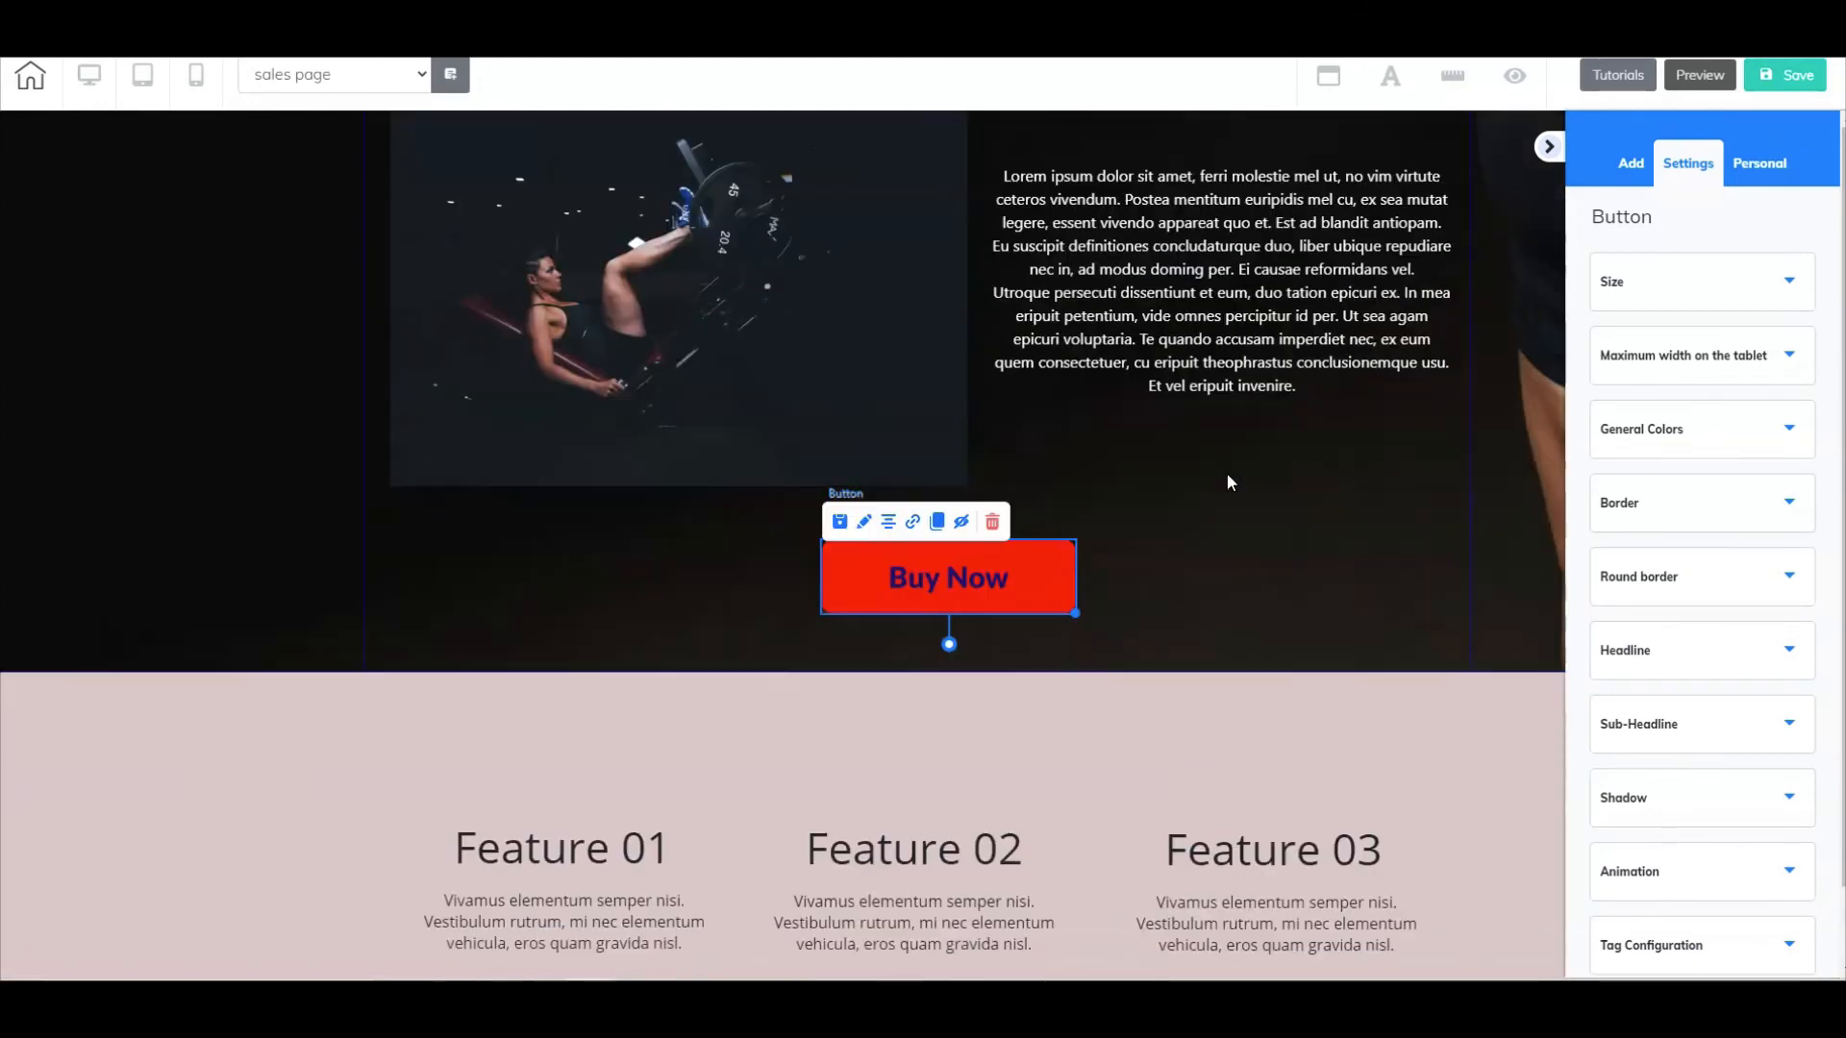
scroll(1226, 481, up, 3)
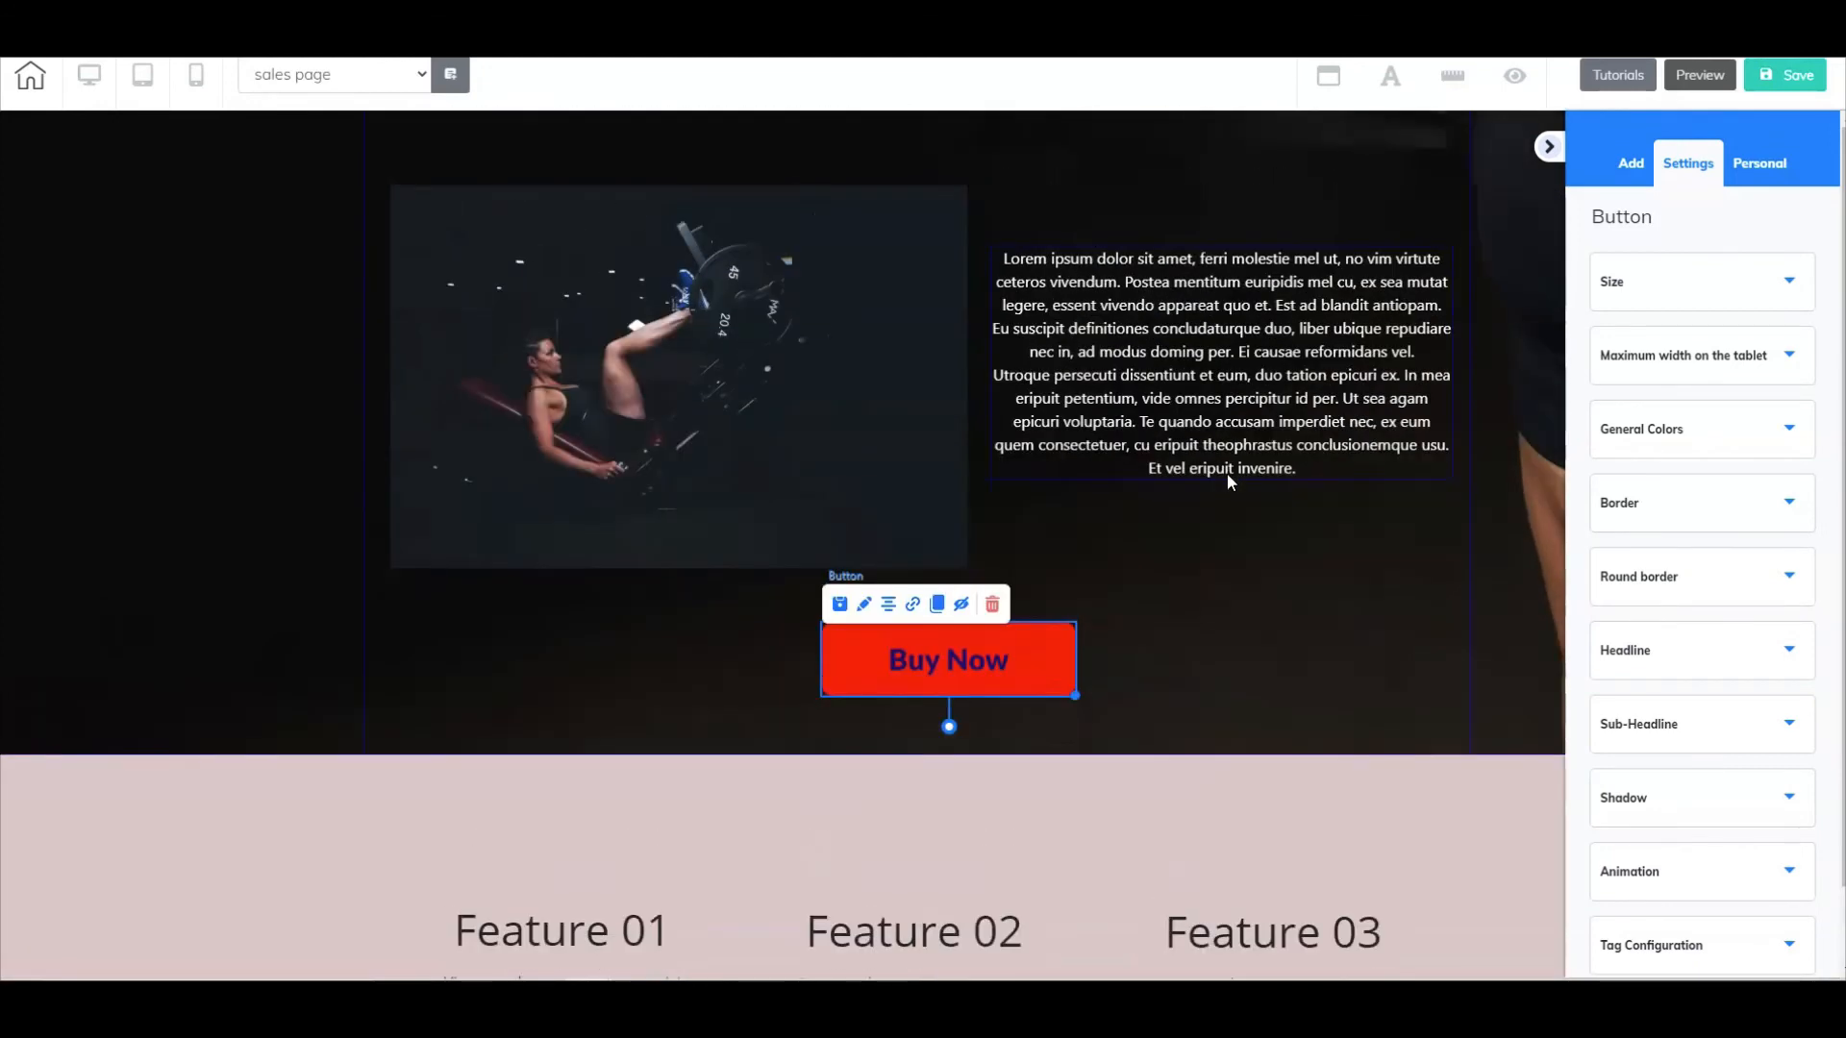
click(1759, 73)
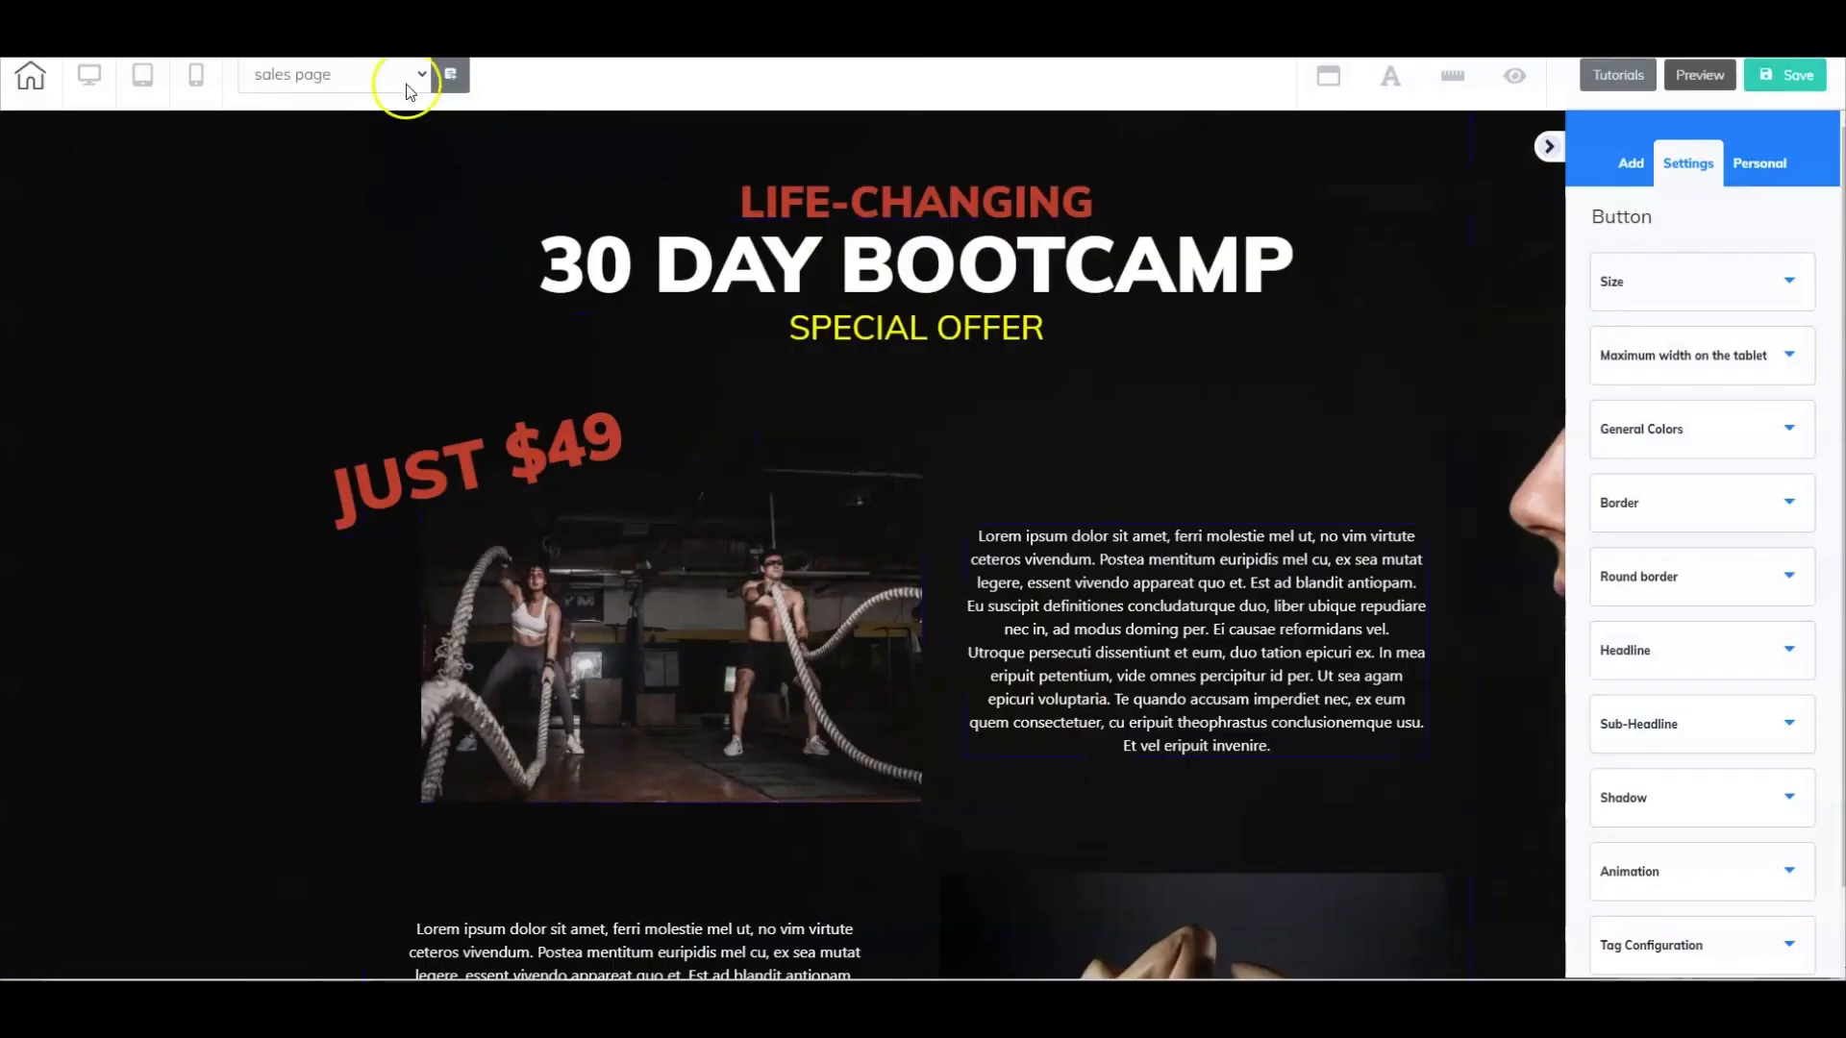
click(418, 73)
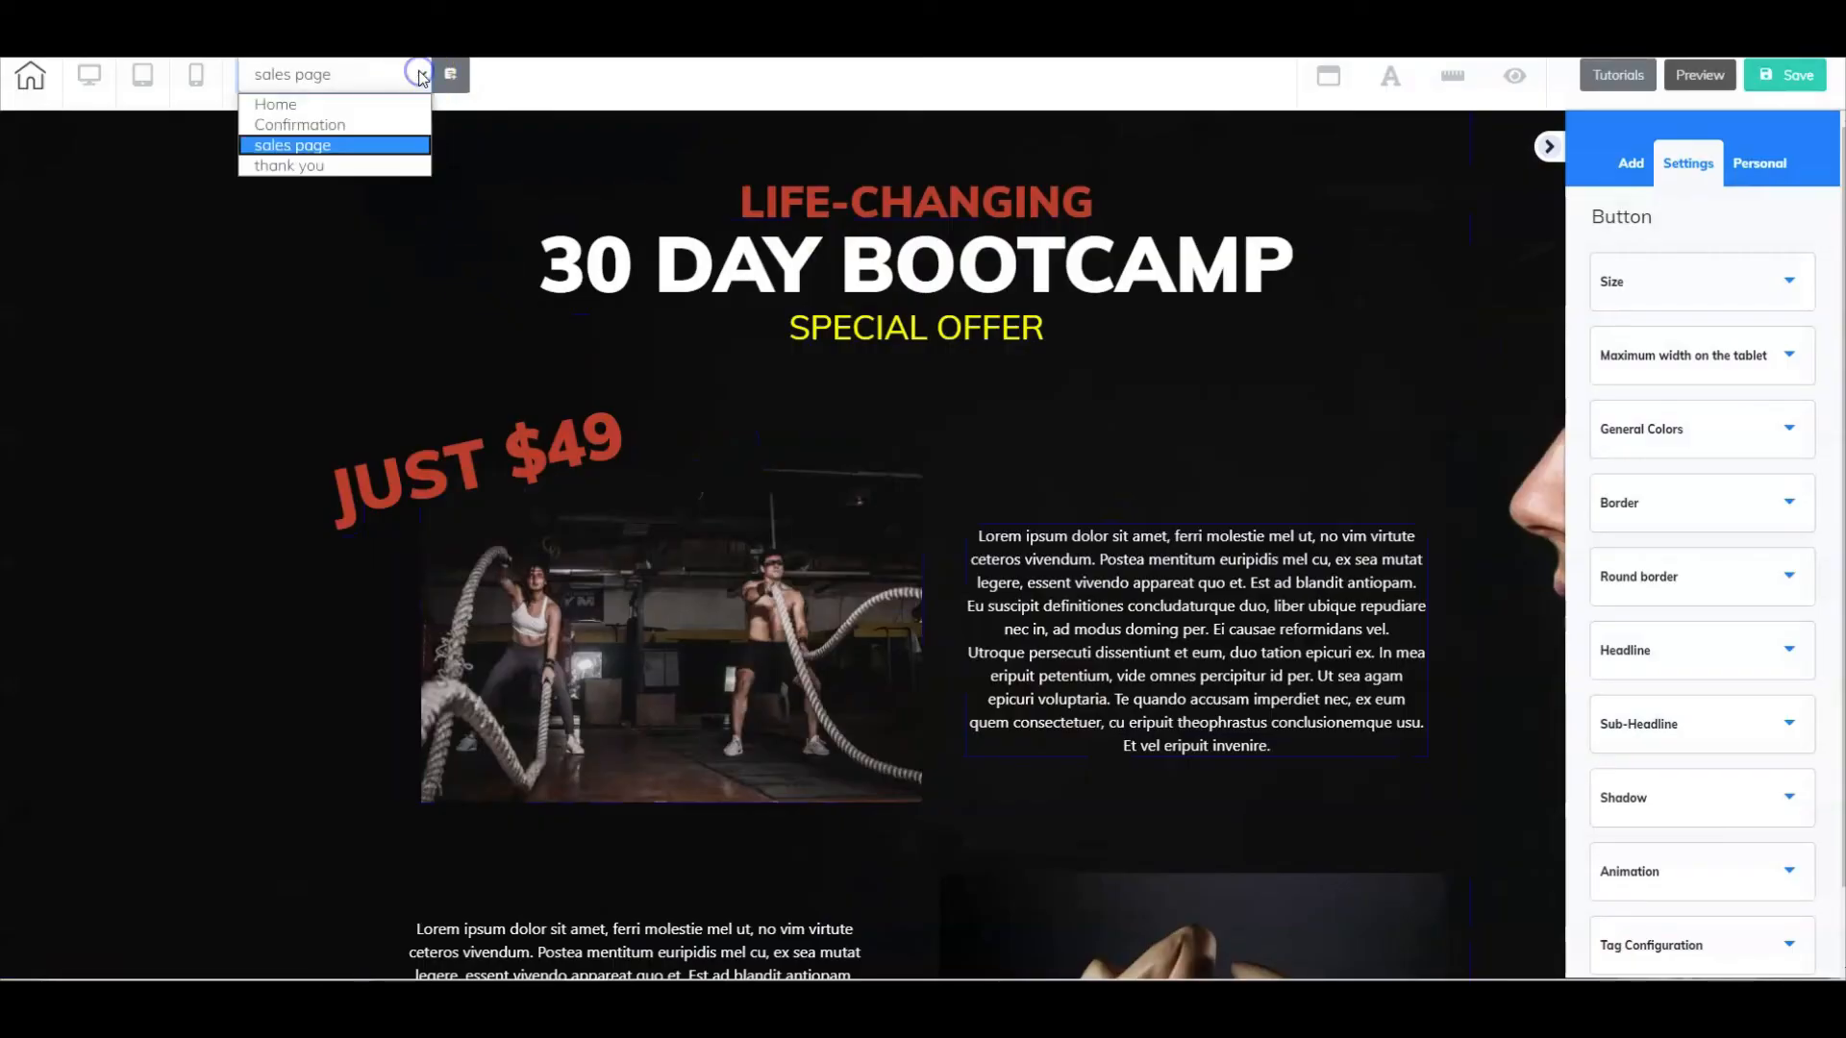
click(323, 165)
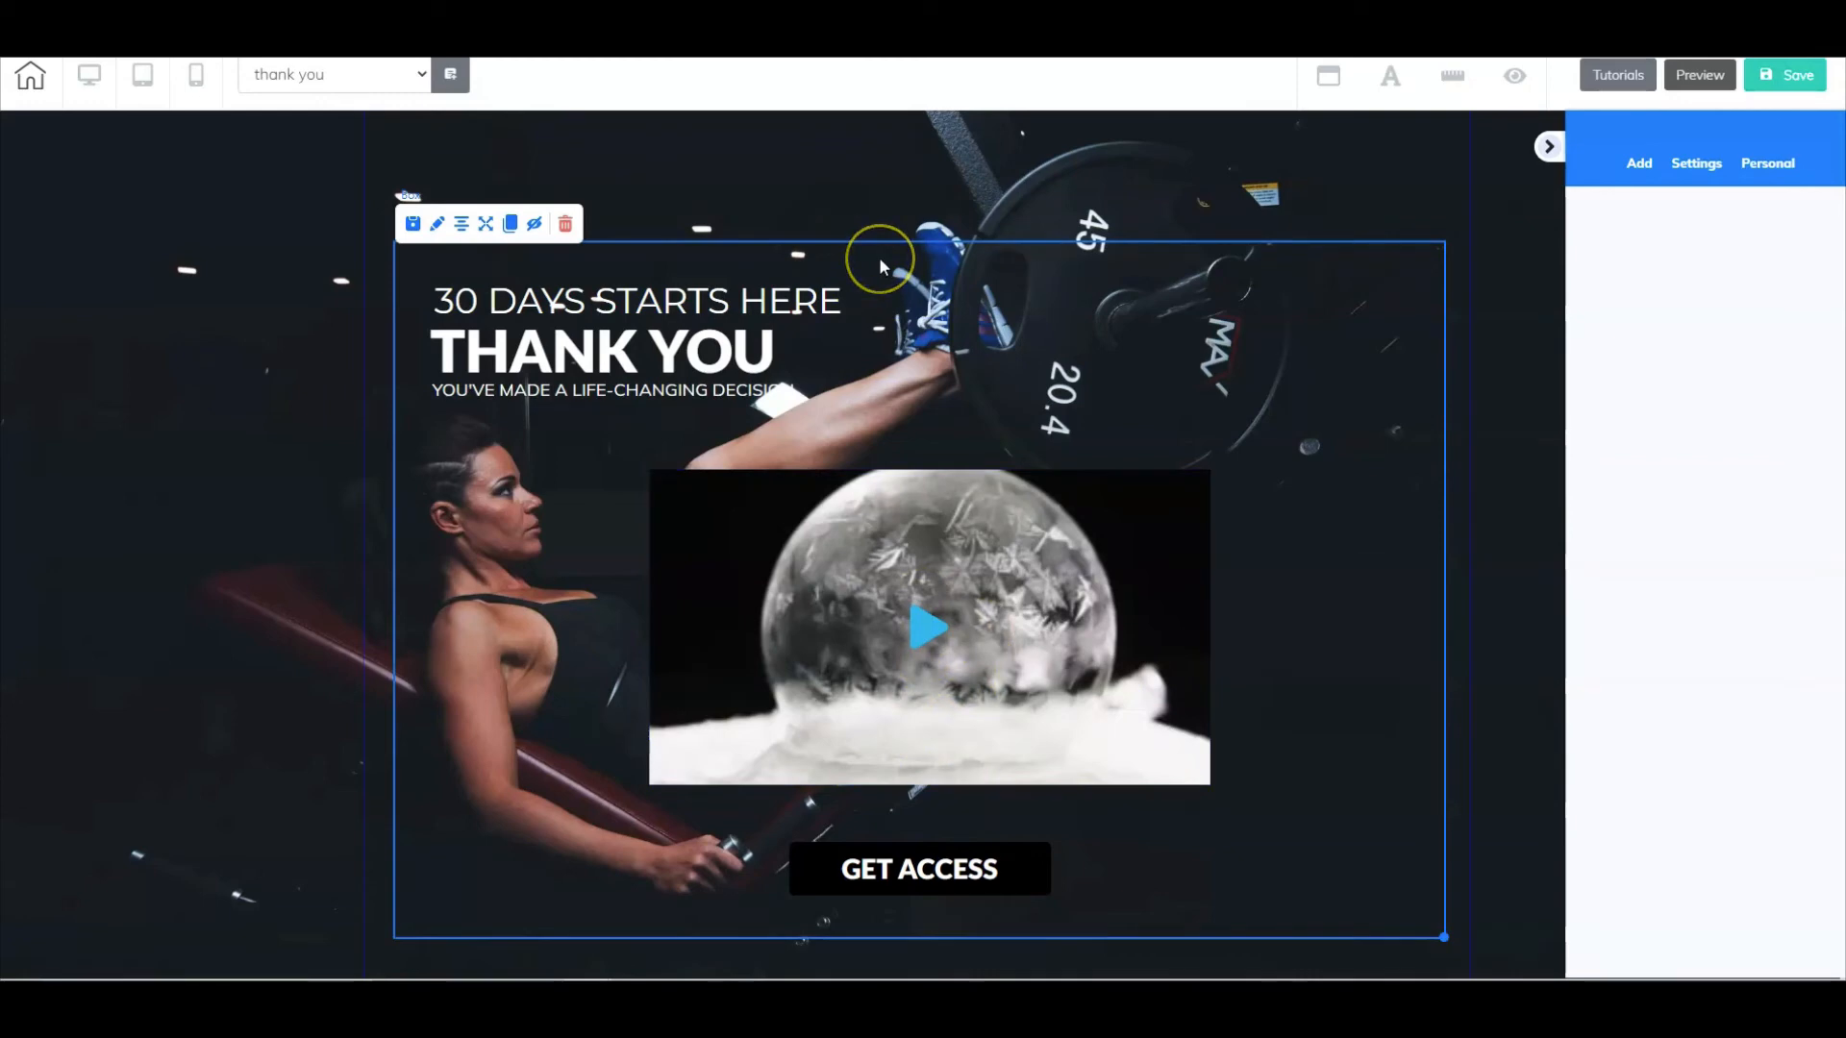
scroll(908, 339, down, 1)
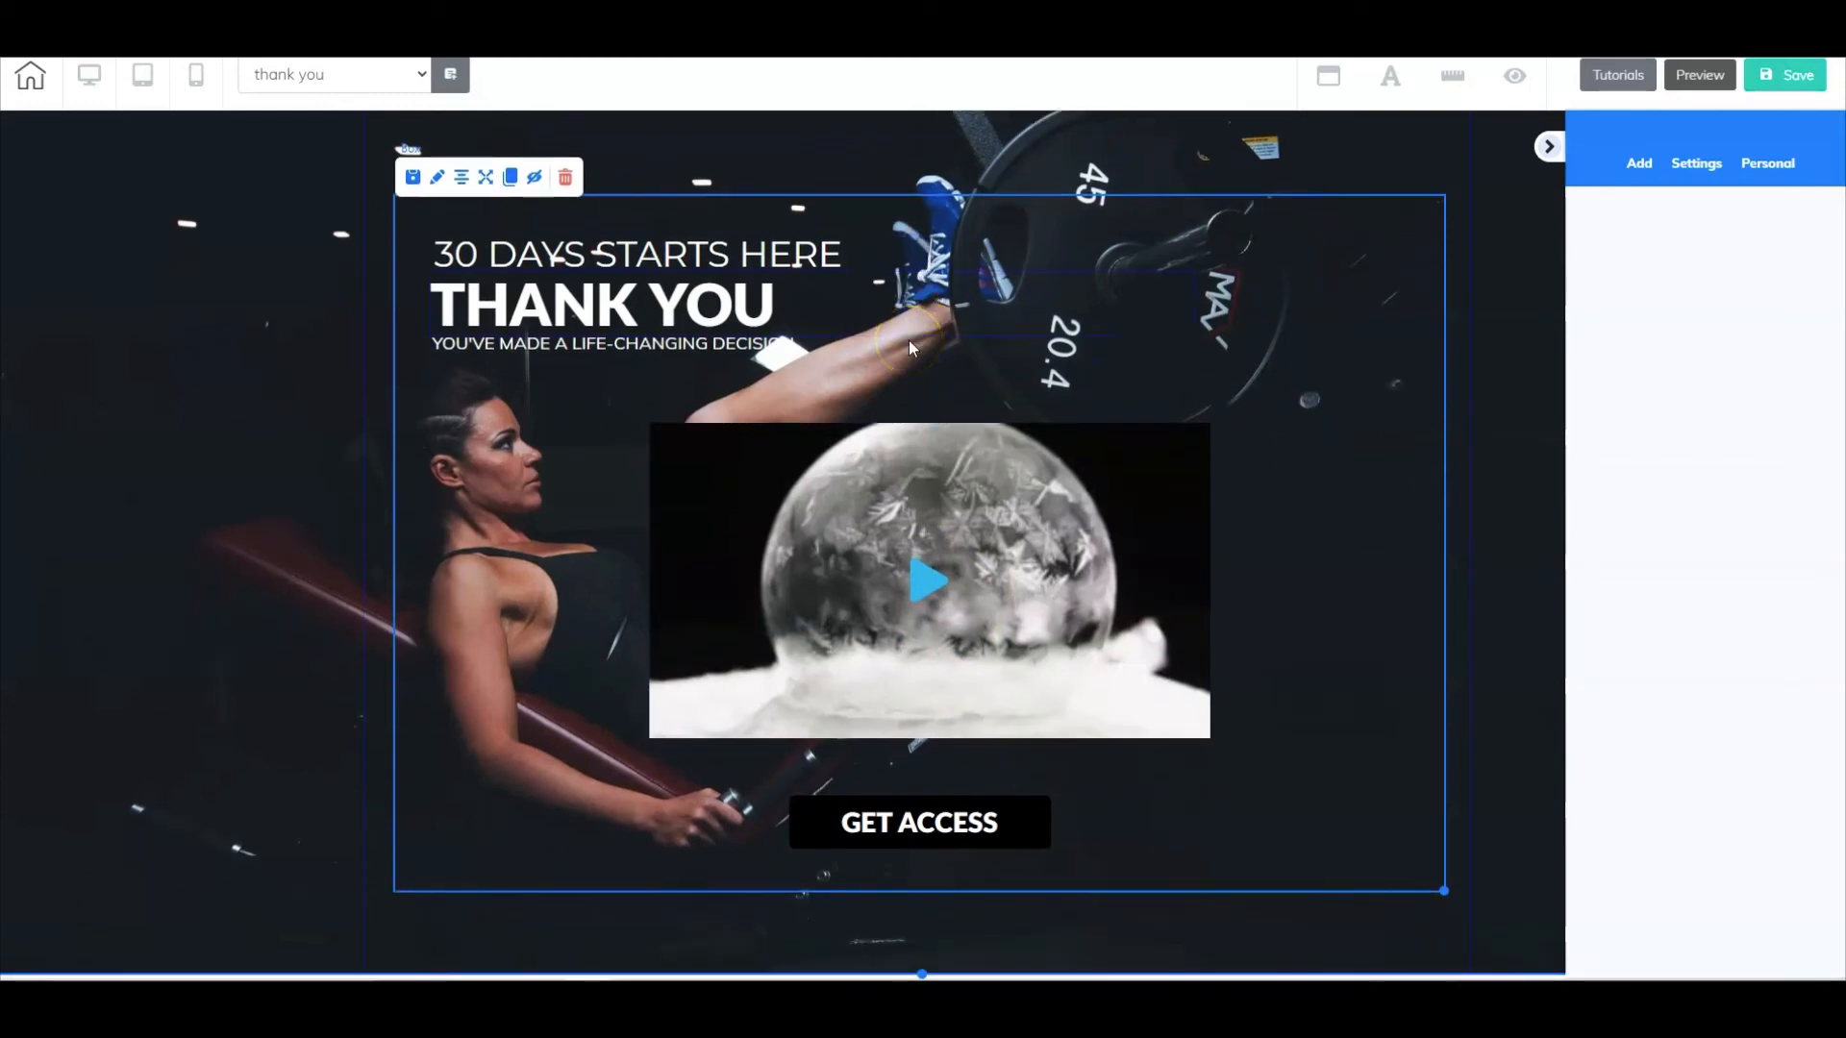